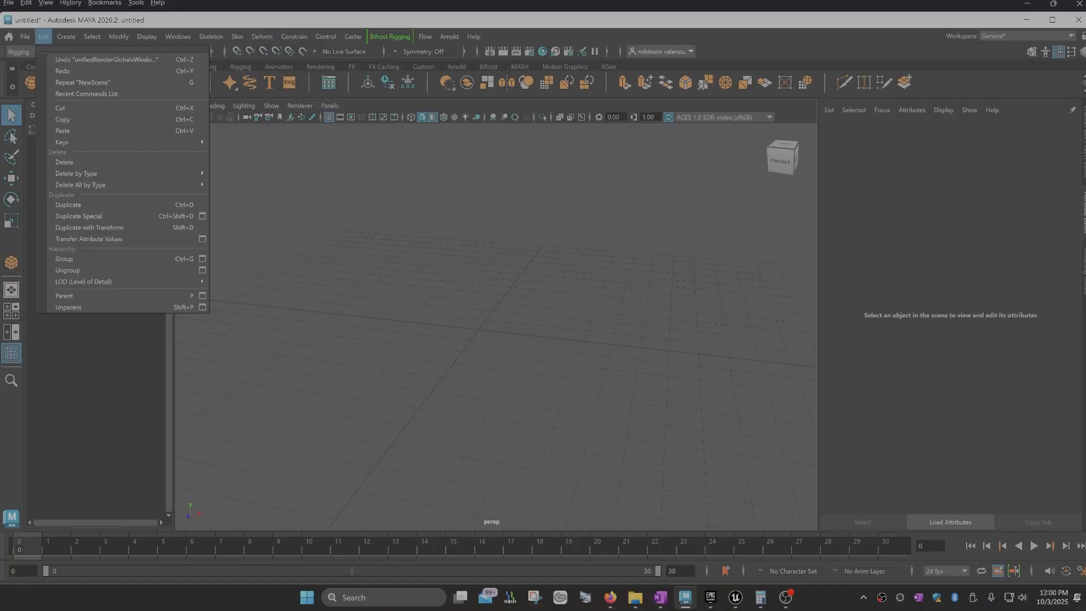
Switch to the Modeling command set and draw a large polygon floor plane across the grid.
left_click(32, 51)
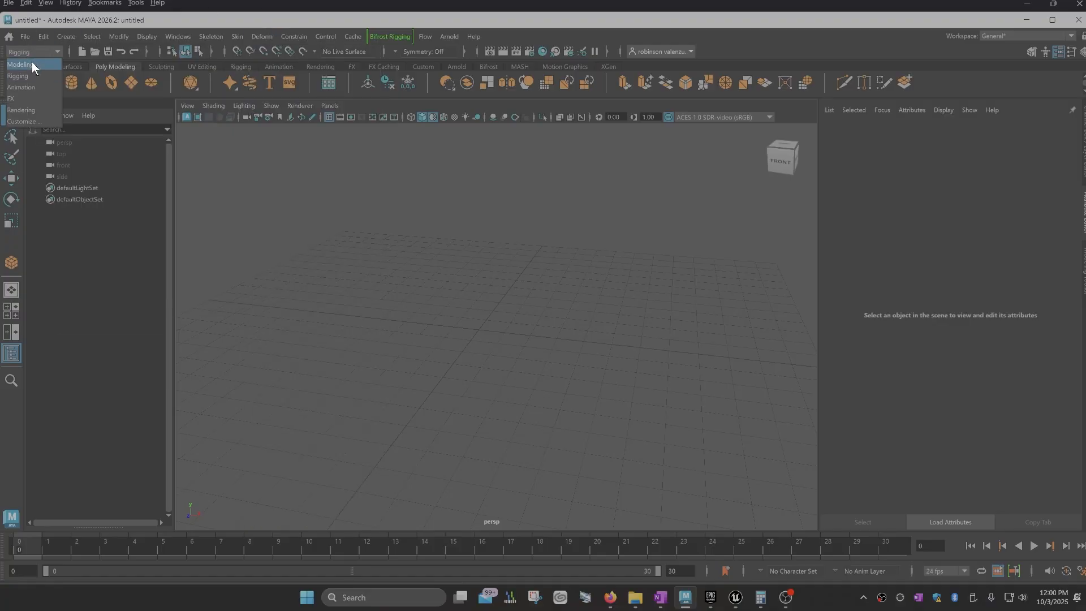
left_click(32, 62)
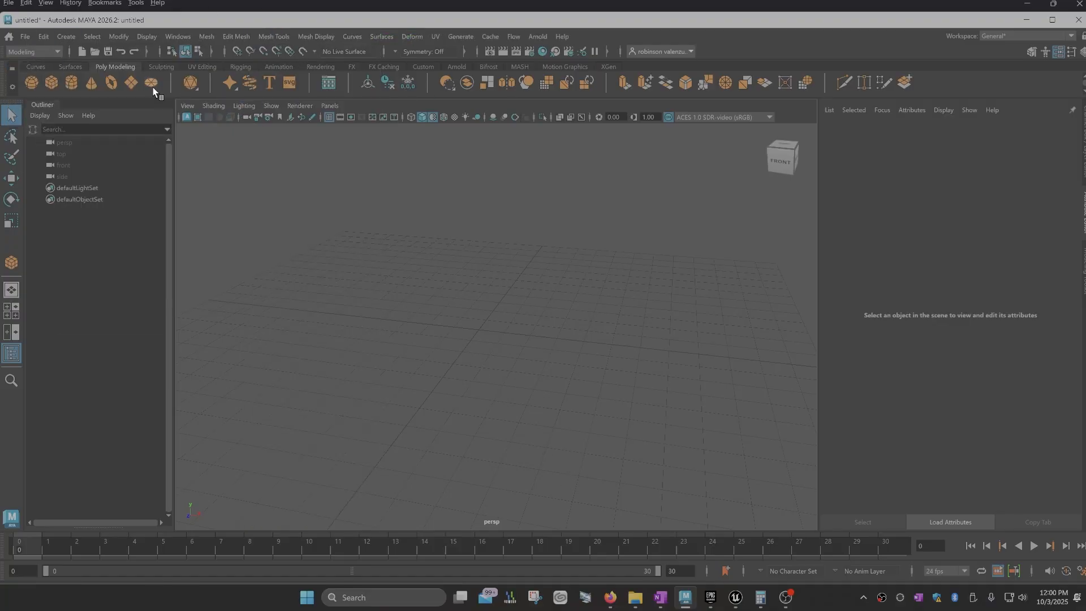
left_click(133, 85)
left_click_drag(334, 256, 802, 530)
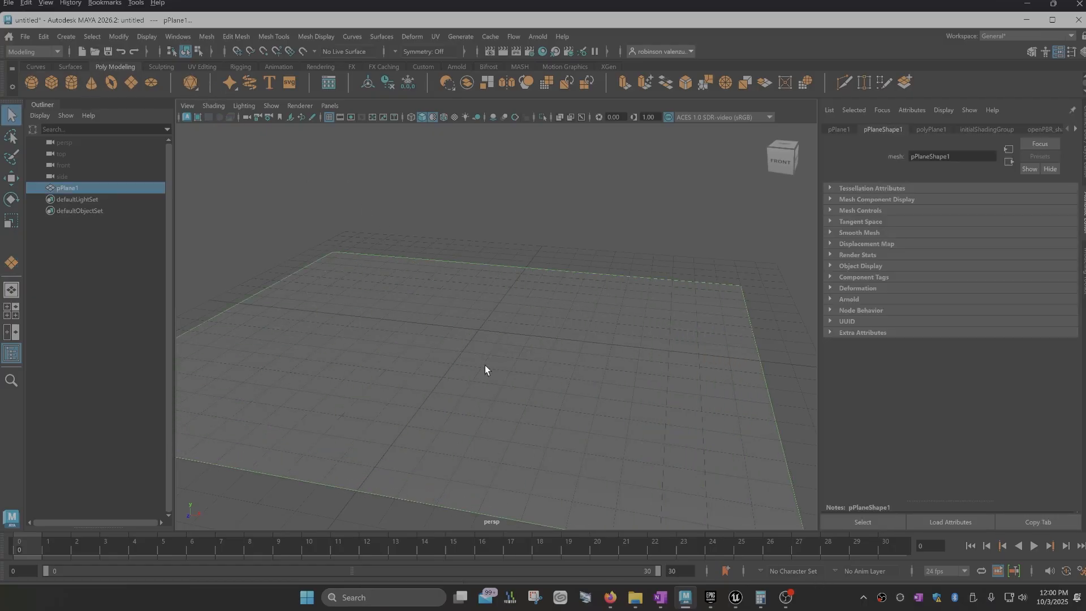
Draw an upright polygon plane in the front view as a wall matching the floor's width and standing on it.
key("space")
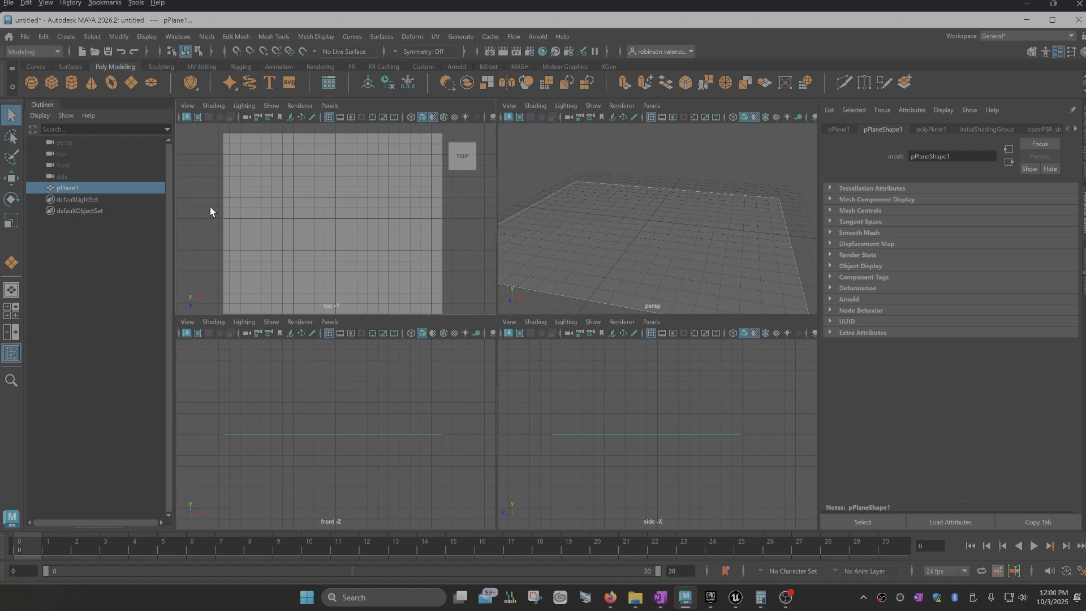
scroll(362, 467, "down", 2)
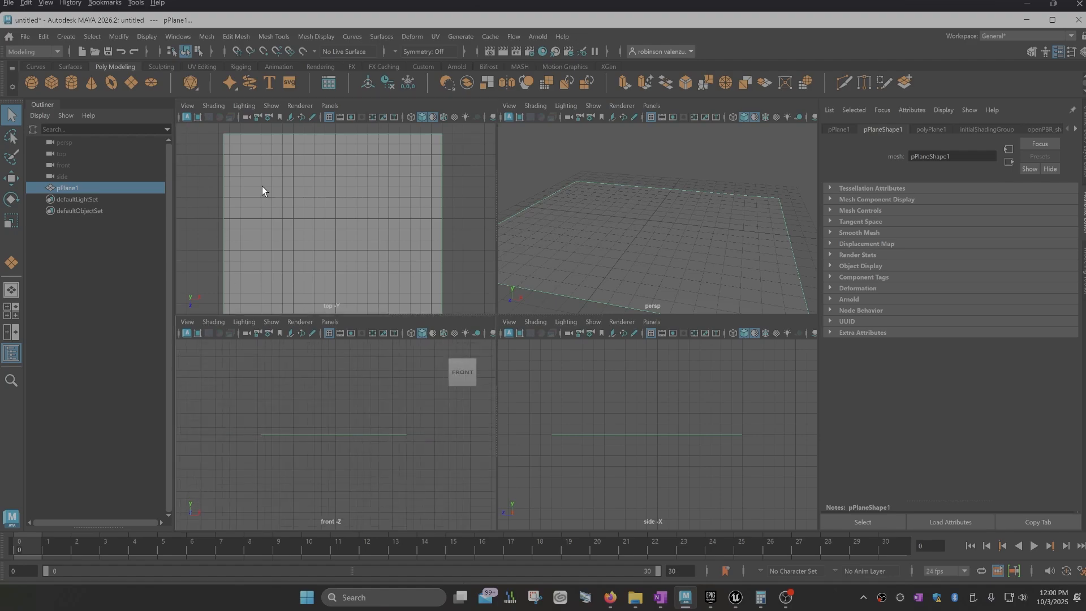
left_click(129, 82)
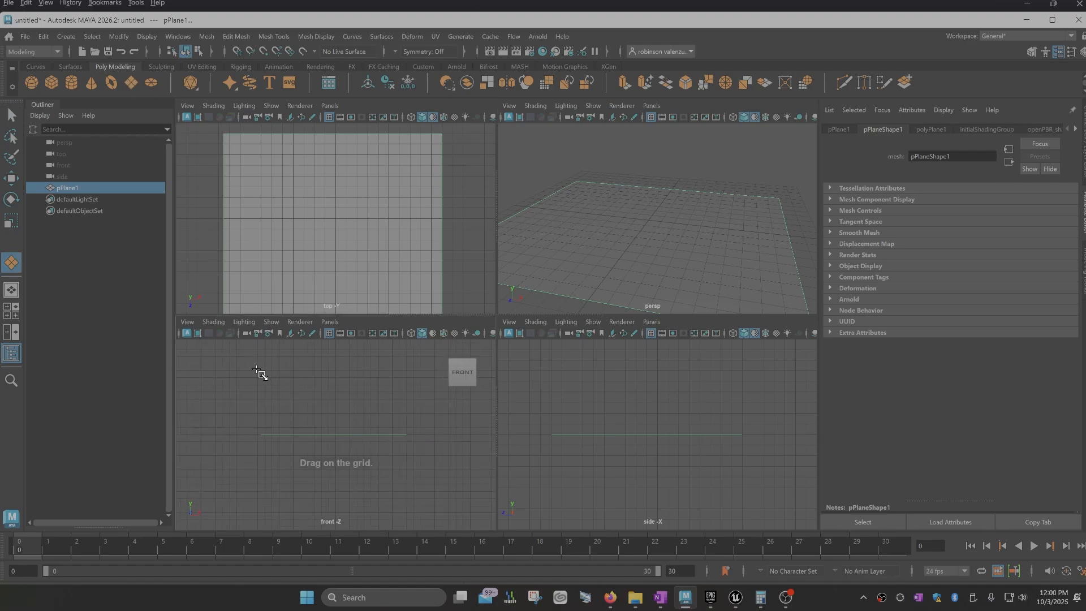
left_click_drag(271, 389, 407, 435)
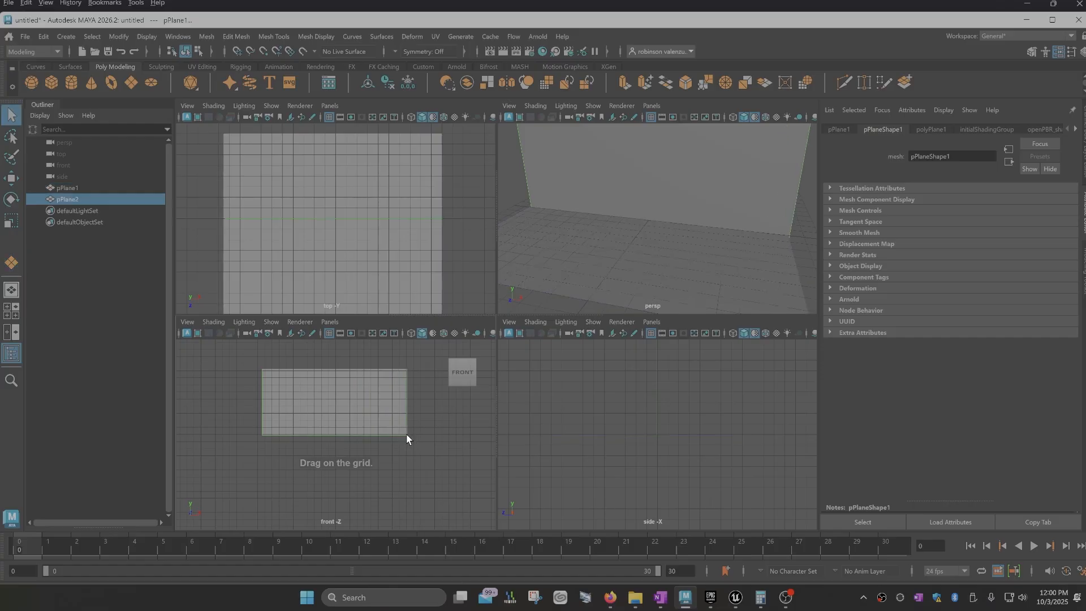
key("space")
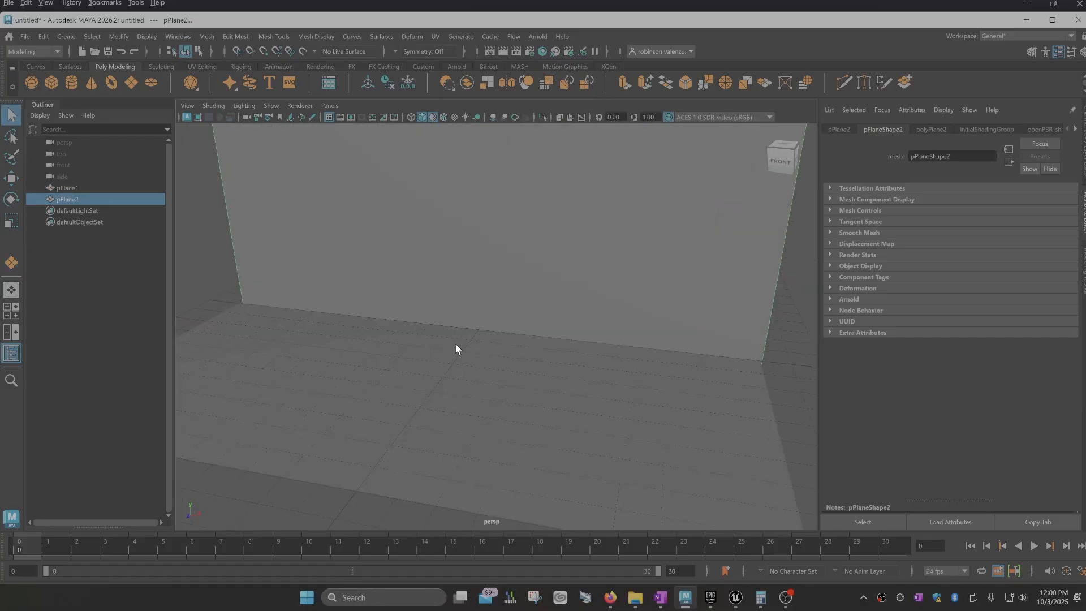
scroll(455, 345, "up", 2)
left_click_drag(453, 355, 458, 347, "alt")
middle_click_drag(468, 339, 480, 371, "alt")
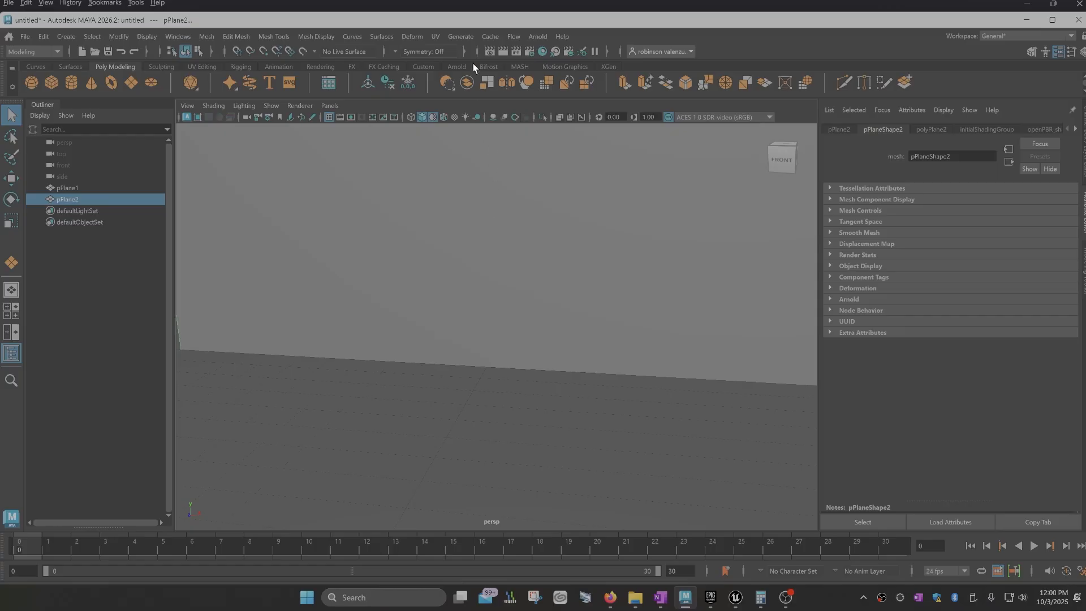
Create a standard area light to inspect its Arnold attributes and delete it again.
left_click(532, 38)
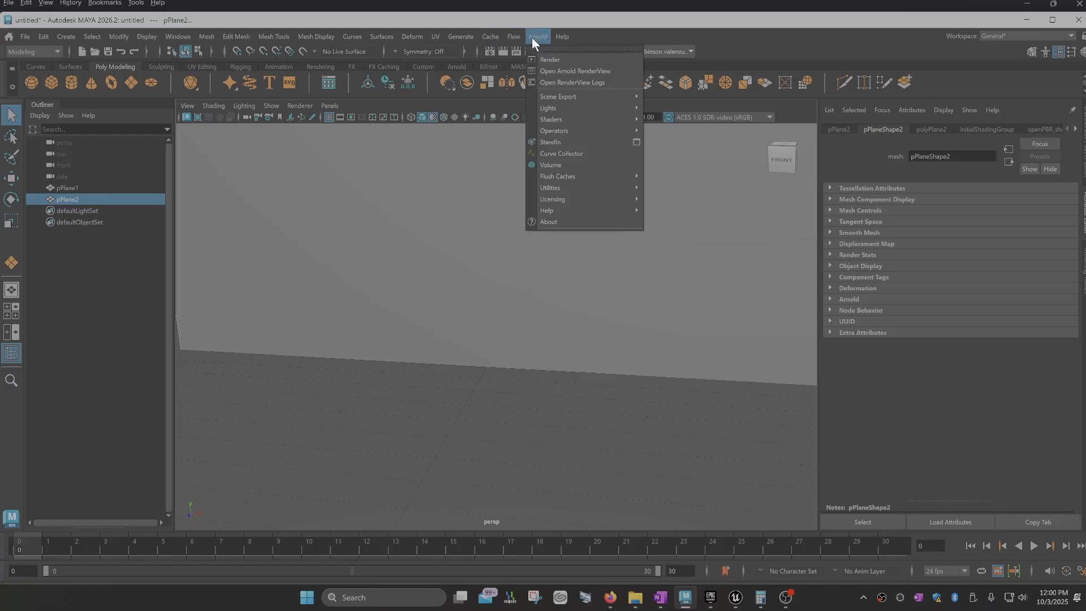
mouse_move(551, 106)
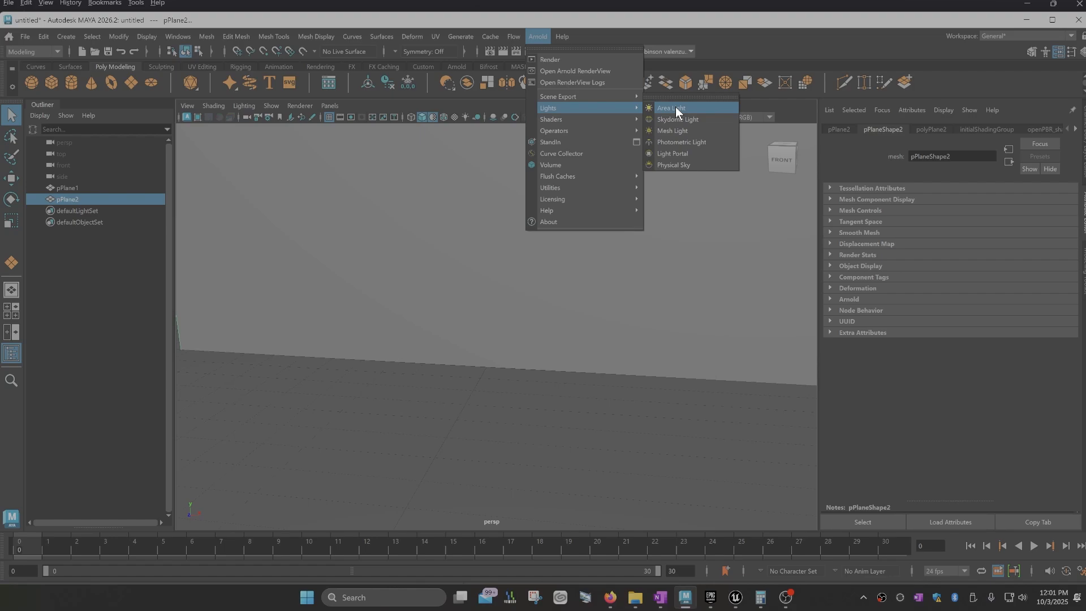
left_click(66, 36)
mouse_move(87, 98)
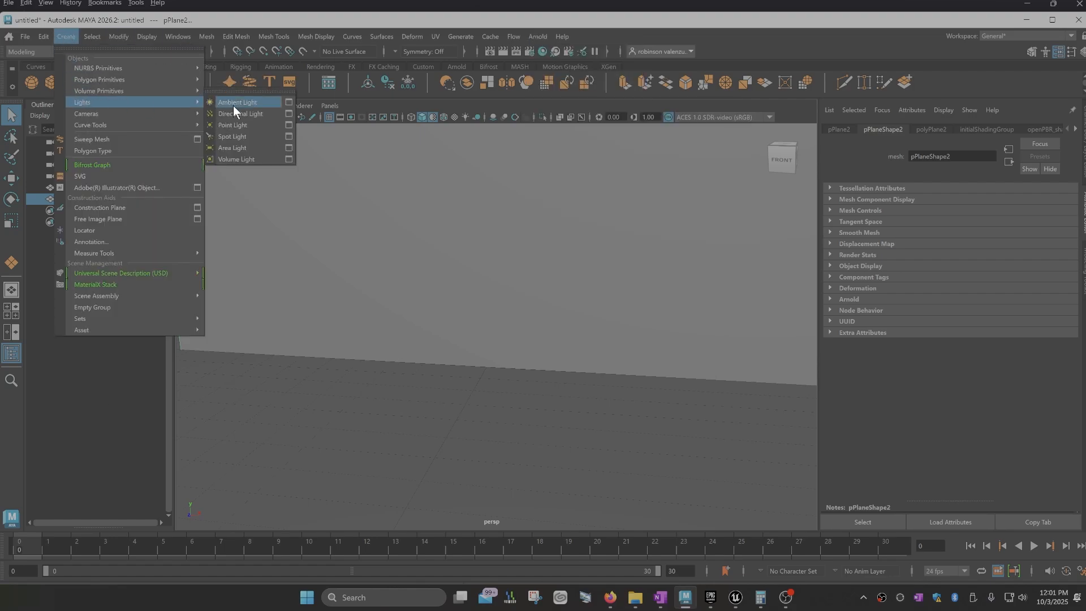
left_click(243, 149)
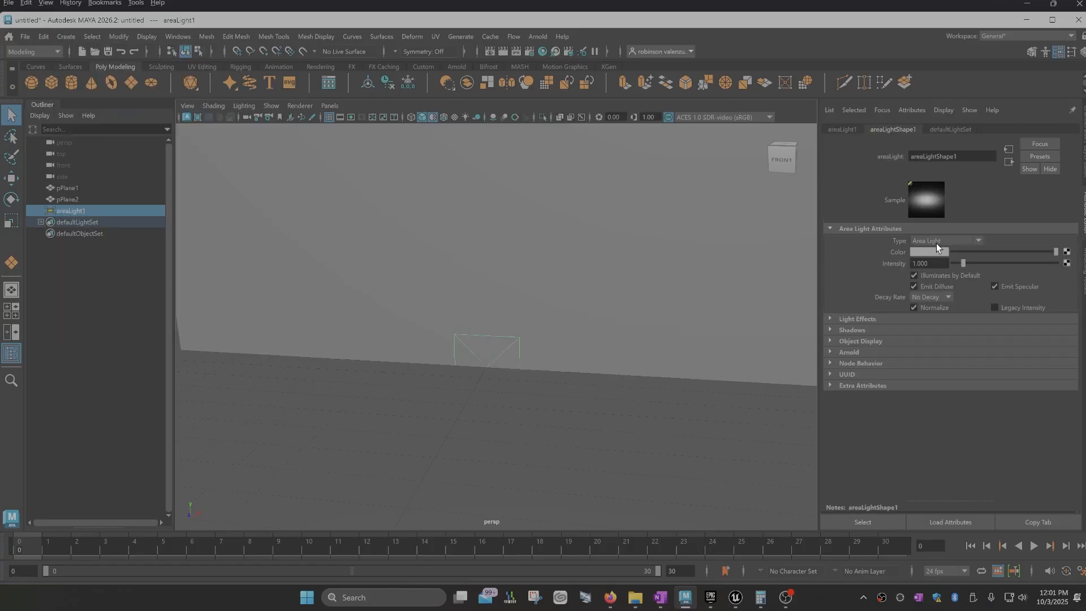
left_click(831, 353)
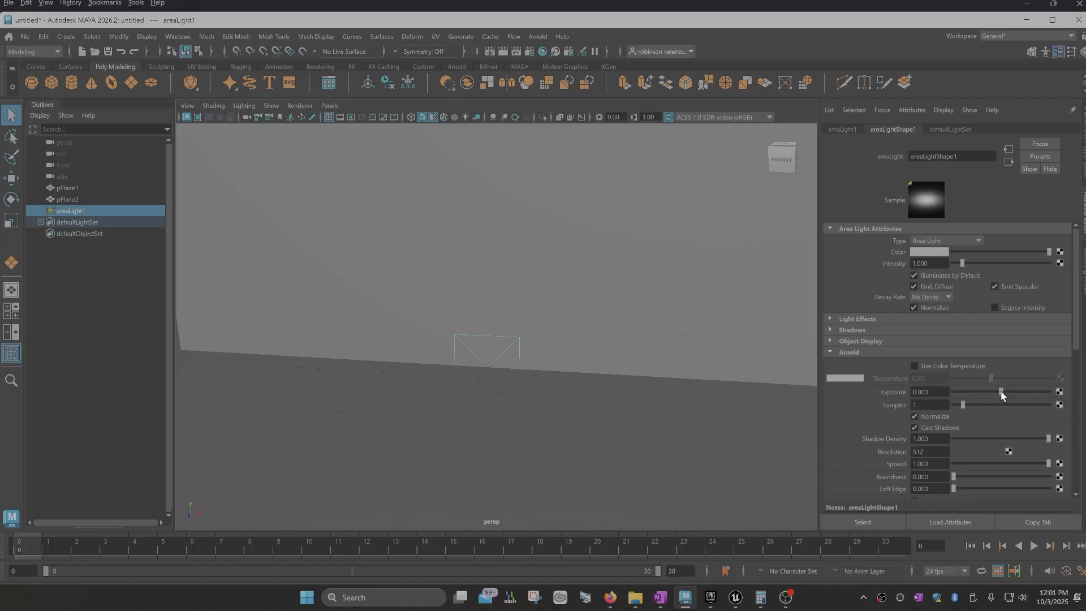
key("Delete")
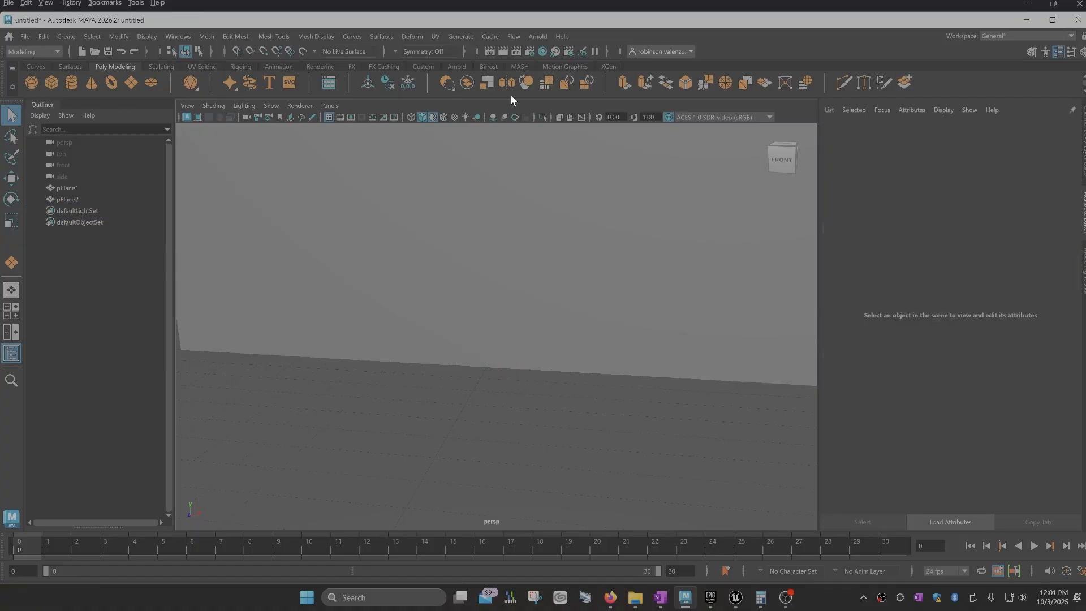
Create an Arnold area light, pull it forward away from the wall and raise it above the floor.
left_click(536, 39)
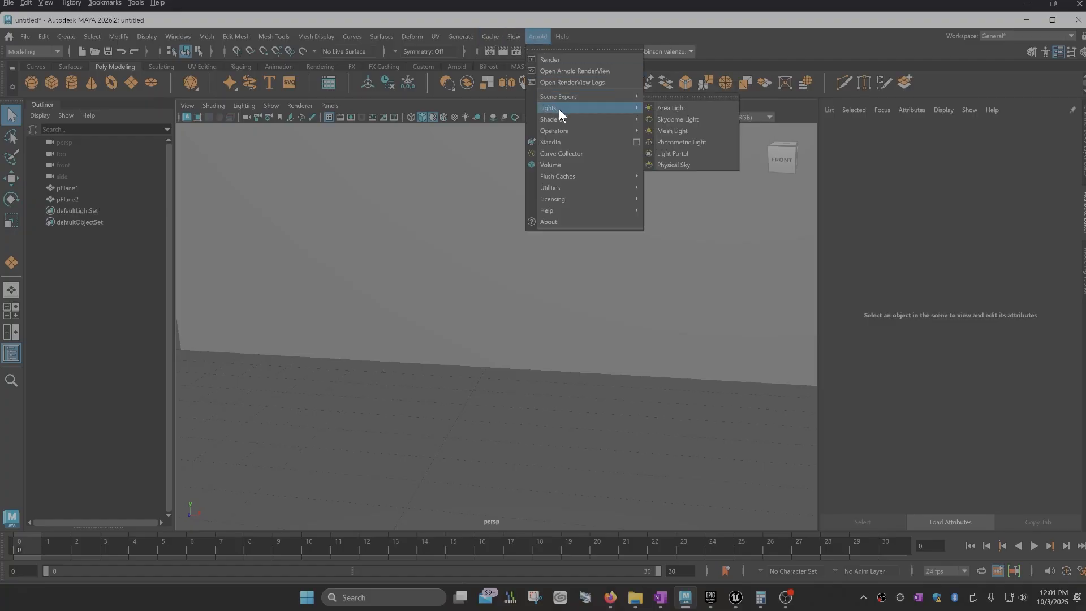
left_click(670, 107)
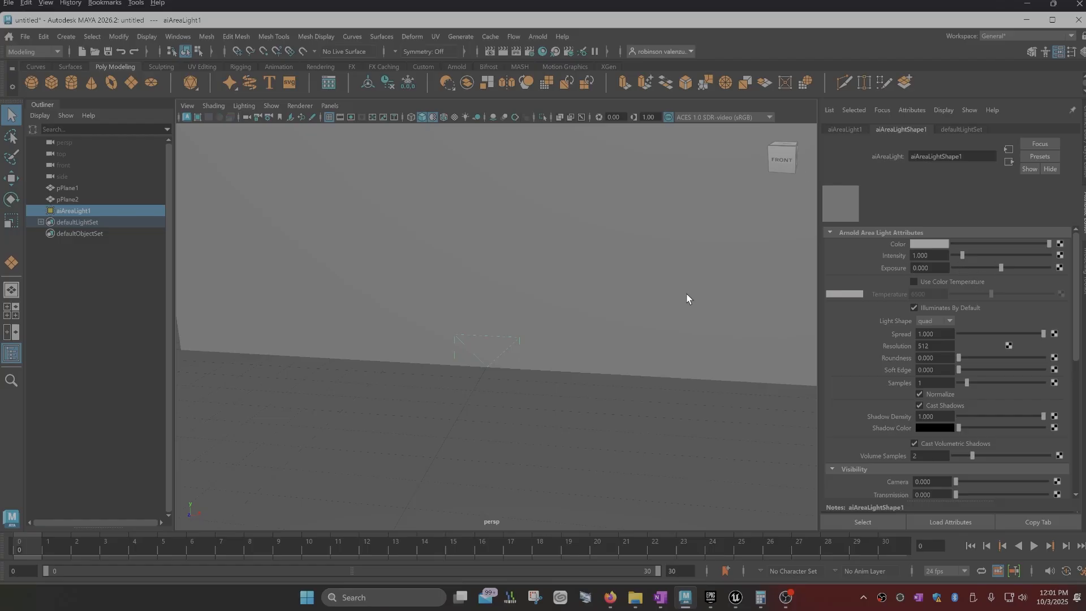
key("w")
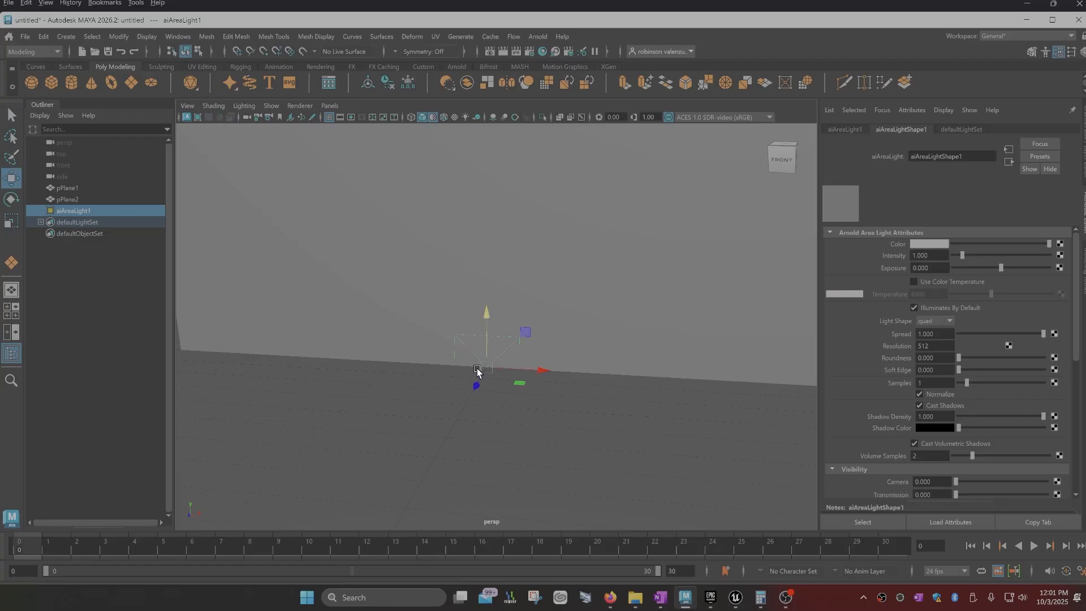
left_click_drag(478, 384, 431, 455)
left_click_drag(448, 389, 449, 319)
Render the scene with Arnold, testing the area light's exposure at 5 and 20 before settling on about 7.7.
left_click_drag(573, 430, 558, 433, "alt")
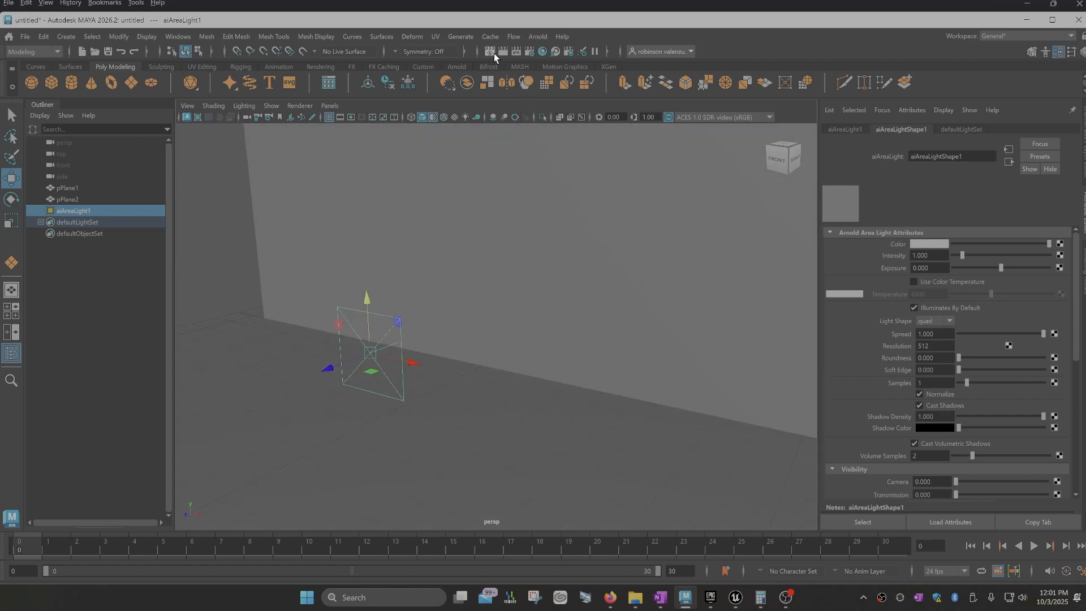
left_click(490, 52)
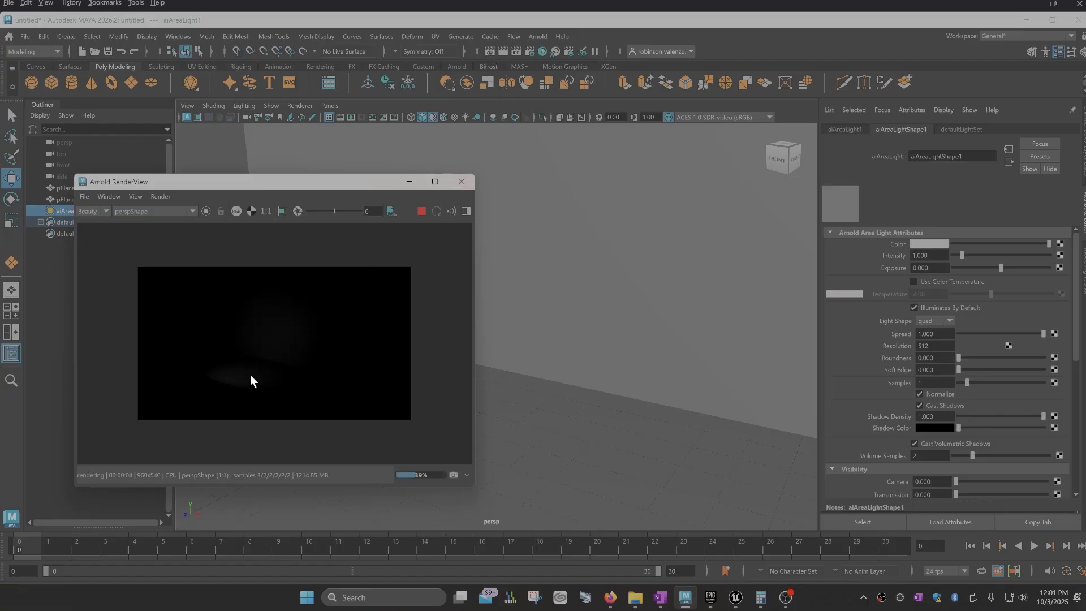
left_click_drag(1001, 268, 1053, 266)
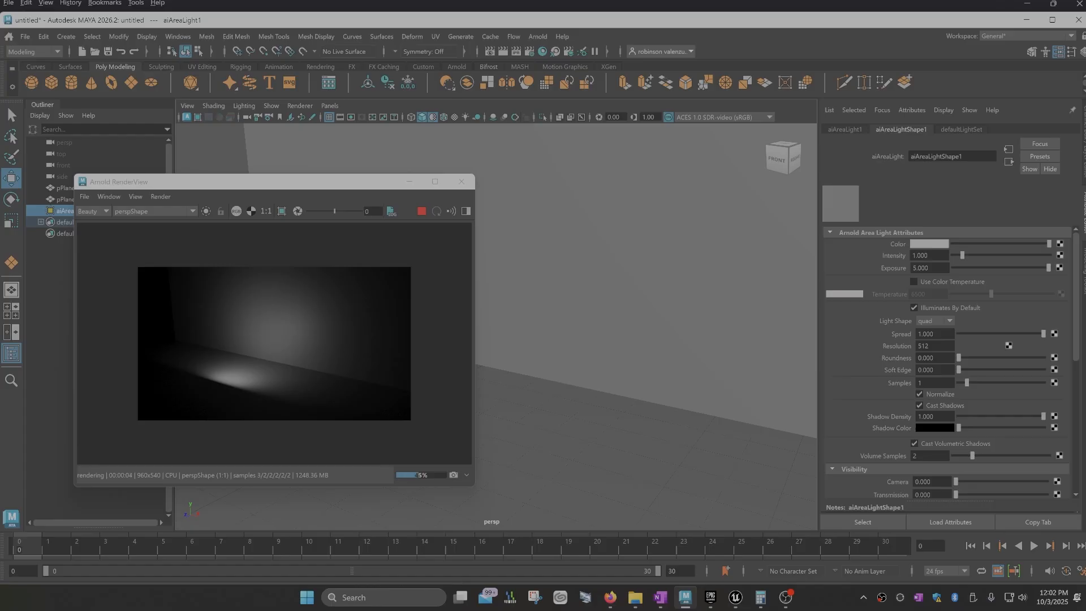
double_click(921, 267)
type("20")
key("Return")
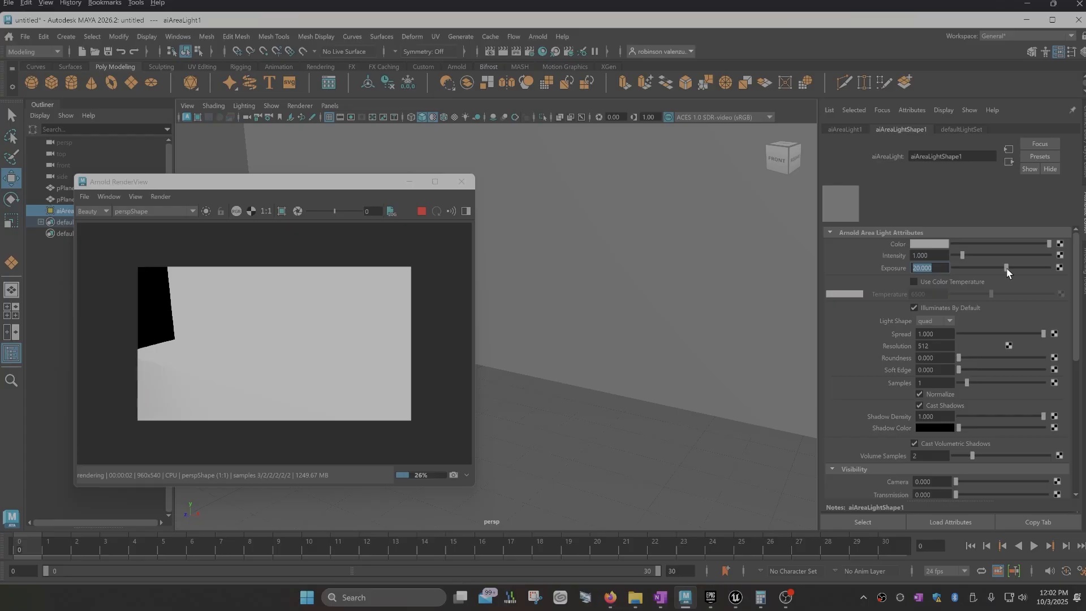
left_click_drag(1006, 267, 980, 276)
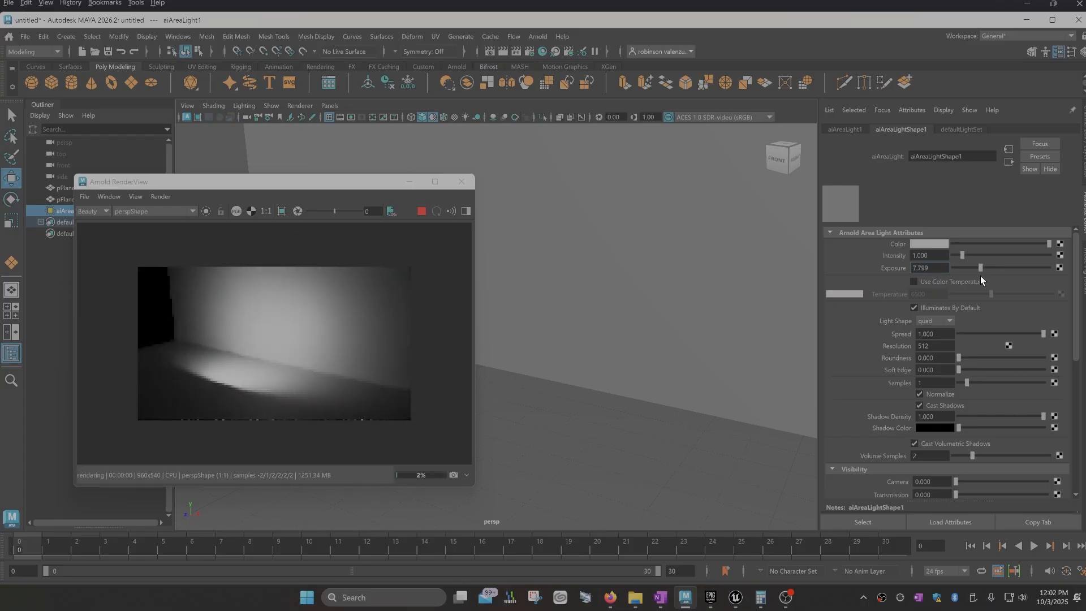
Set the area light's color to teal and its intensity to about 1.8.
left_click(935, 244)
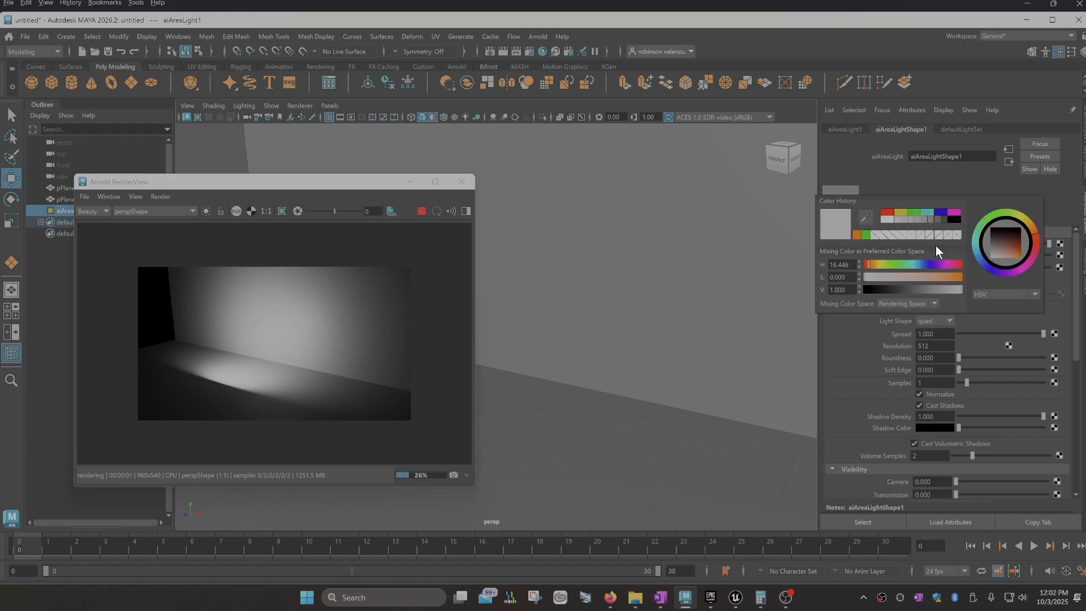
left_click(930, 211)
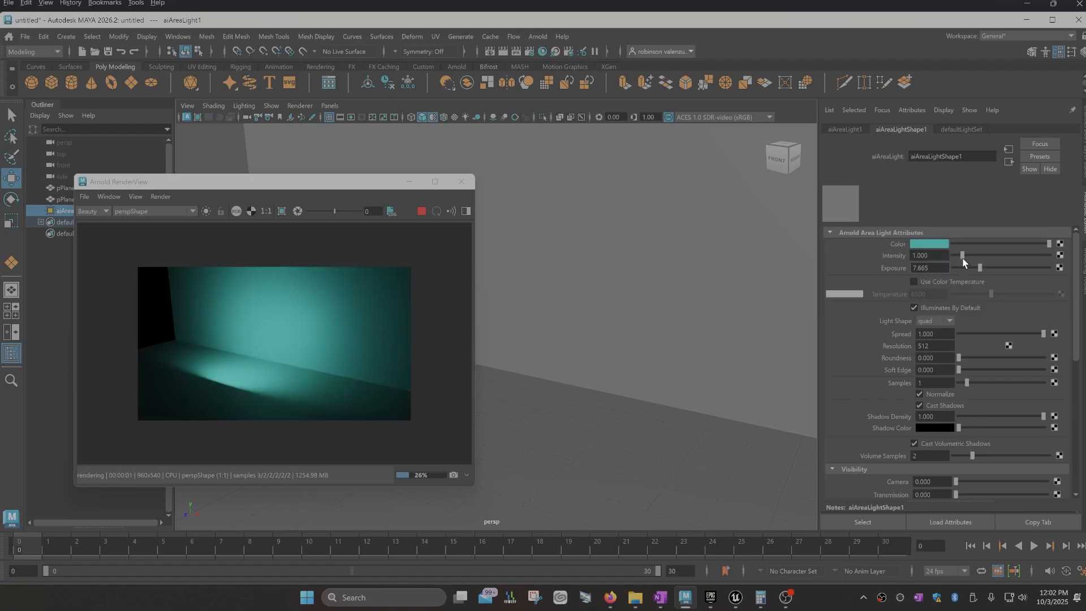
mouse_move(962, 255)
left_mouse_down()
mouse_move(987, 255)
mouse_move(969, 258)
left_mouse_up()
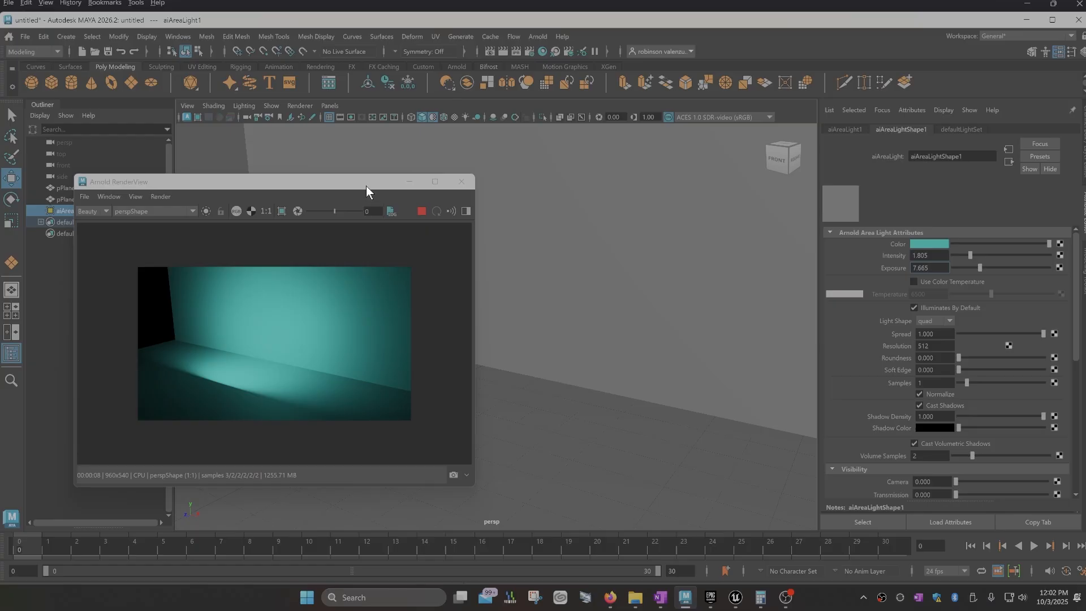
Move the area light farther from the wall and set its exposure to about 4.97.
left_click_drag(366, 186, 721, 191)
key("t")
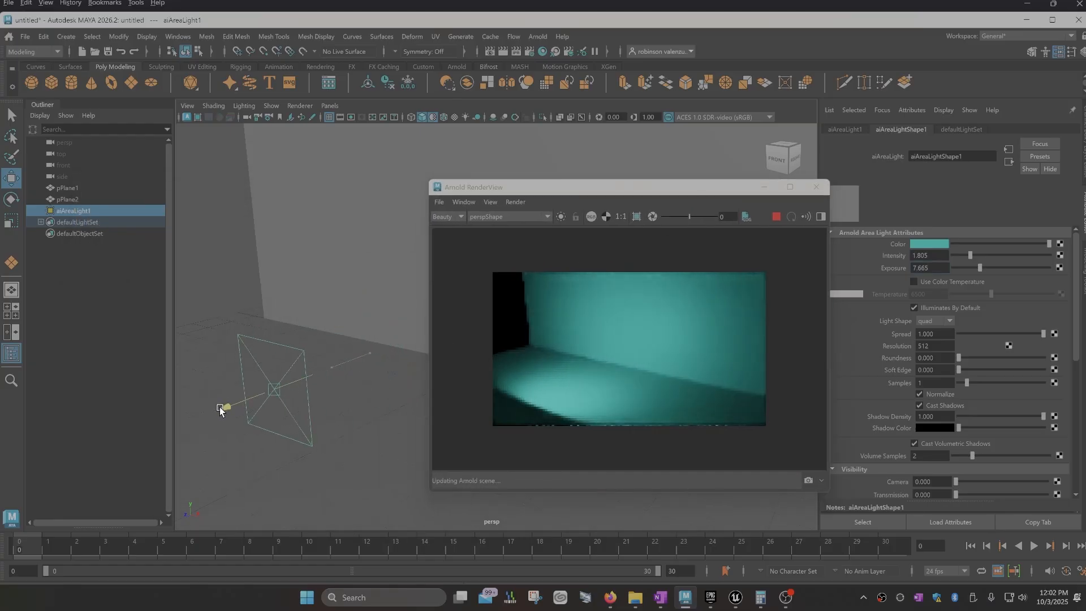
left_click_drag(220, 409, 201, 416)
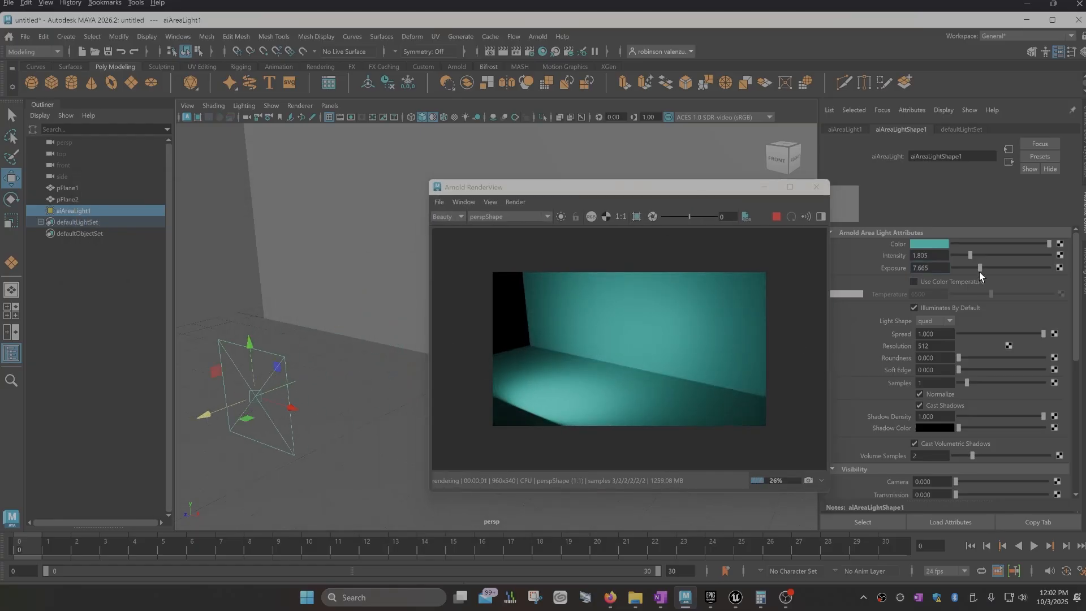
left_click_drag(980, 269, 974, 270)
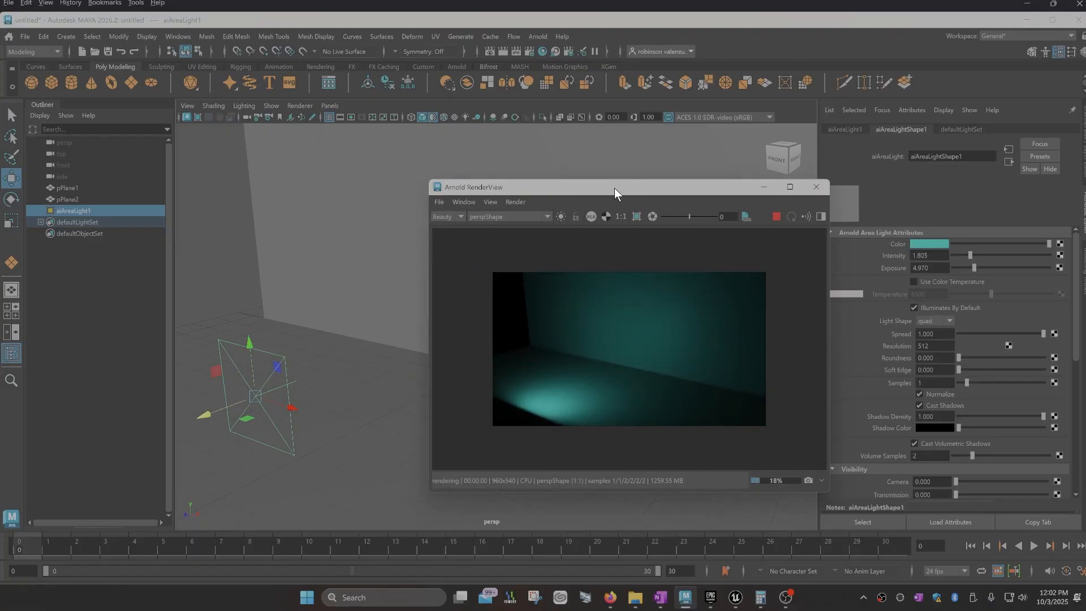
Draw a tall, thin polygon cylinder standing on the floor between the area light and the wall.
left_click_drag(614, 188, 780, 193)
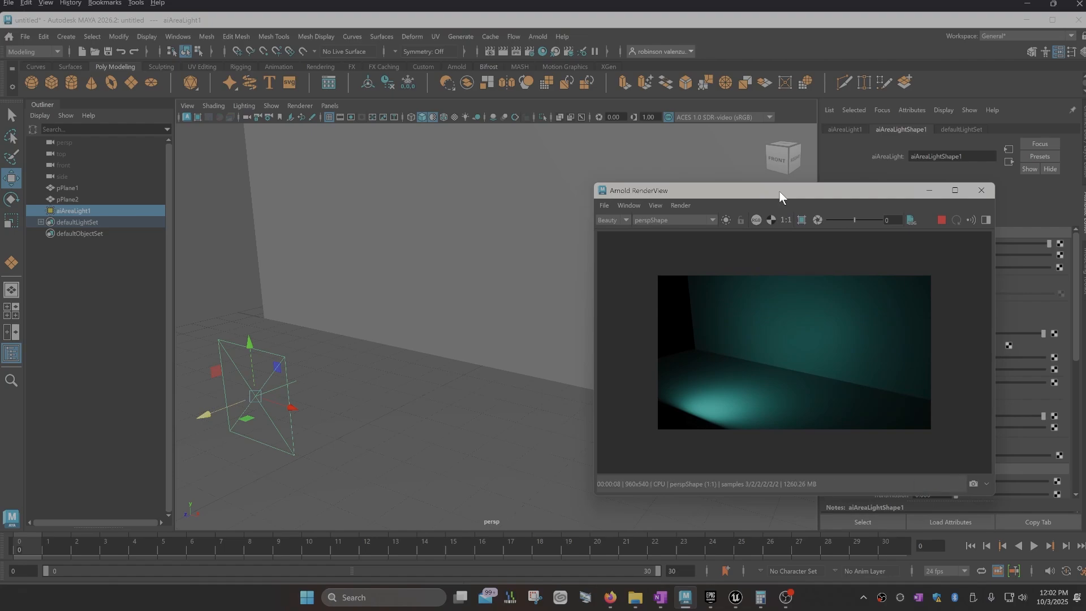
left_click_drag(780, 193, 816, 203)
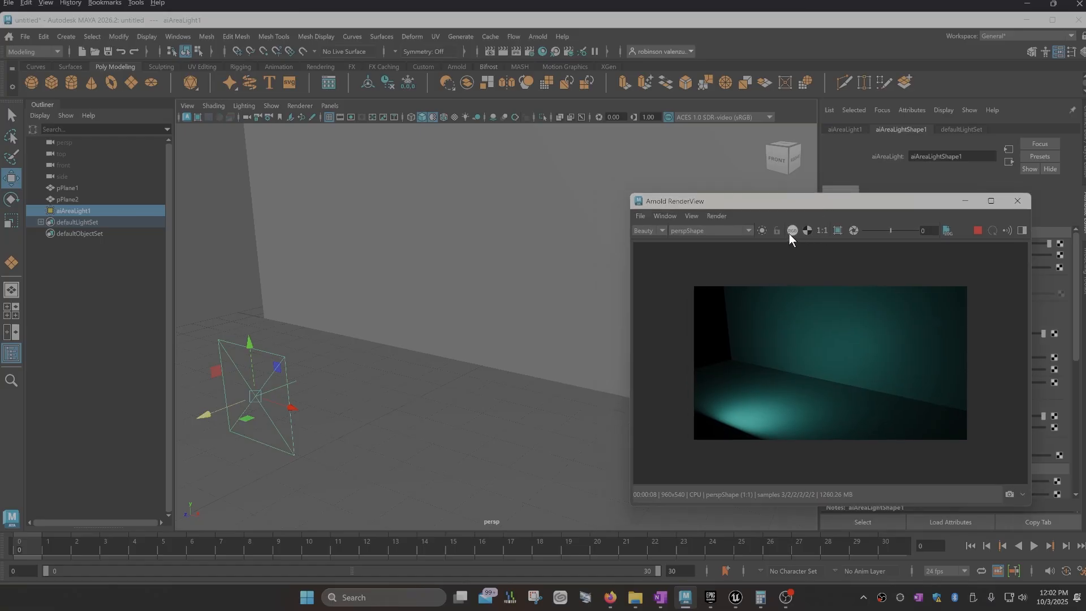
left_click(72, 81)
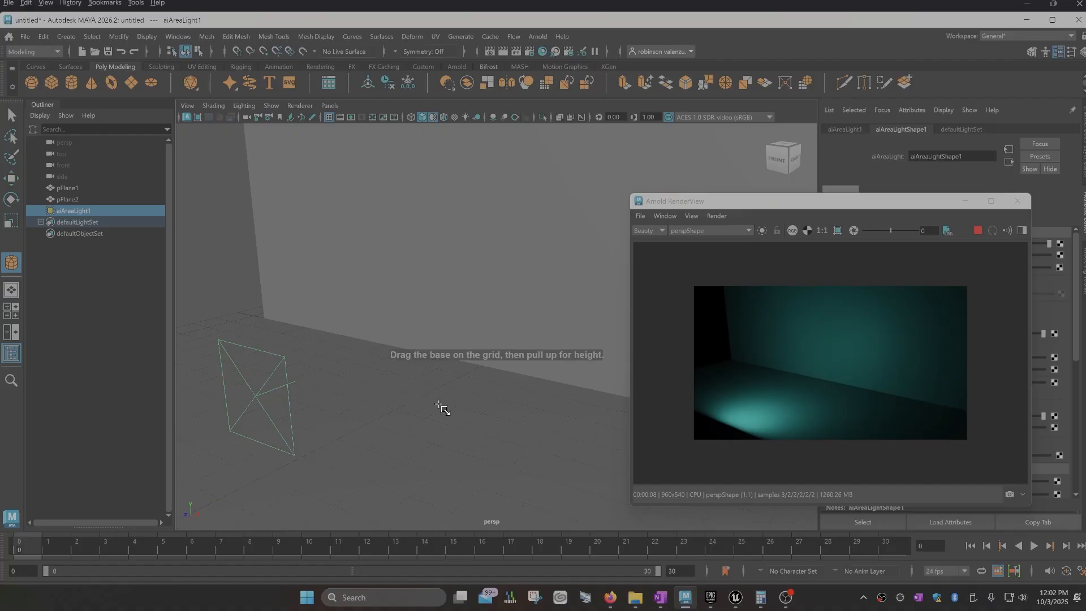
left_click_drag(447, 411, 453, 253)
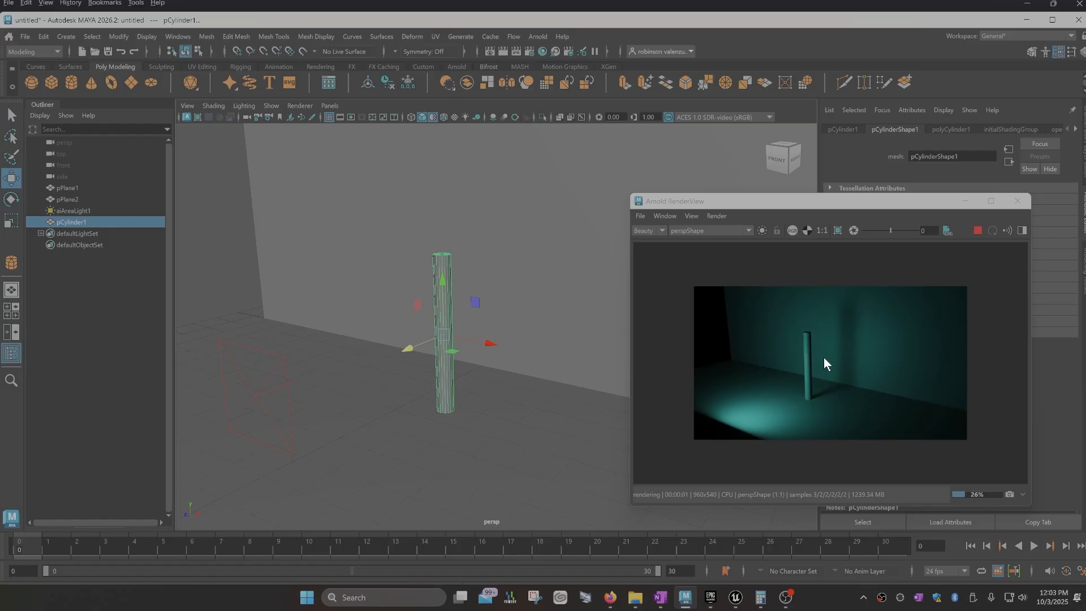
Convert the cylinder into an Arnold mesh light and make the light itself visible in renders.
left_click_drag(826, 202, 225, 232)
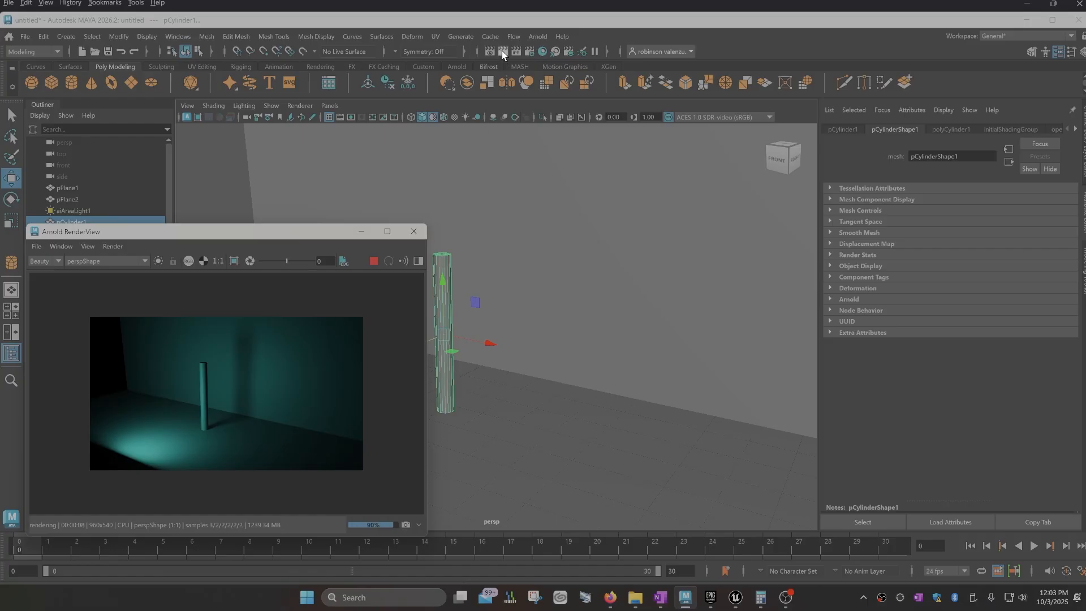
left_click(539, 37)
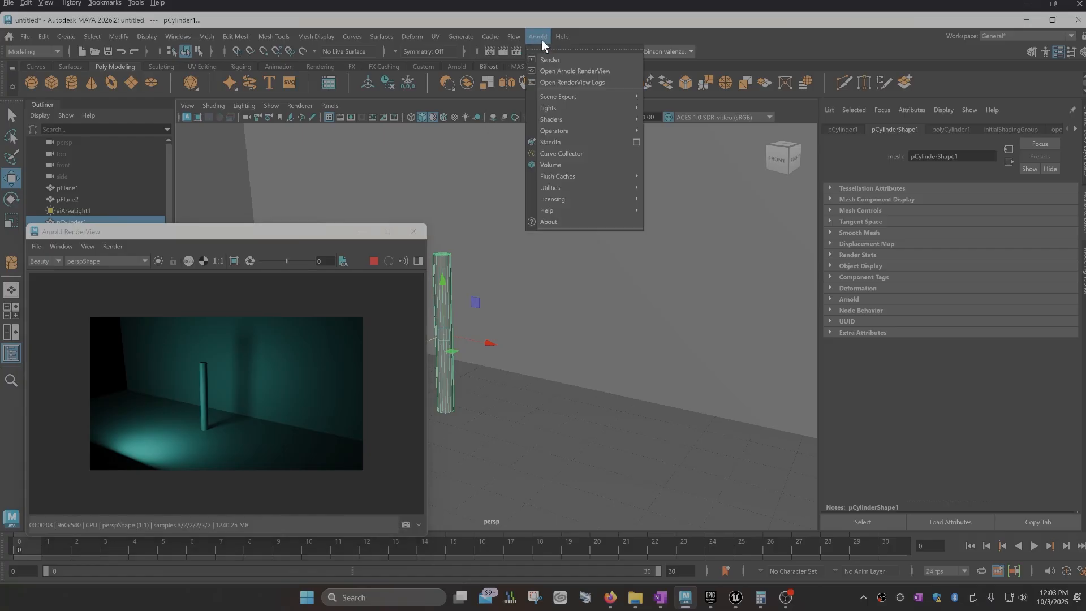
mouse_move(562, 106)
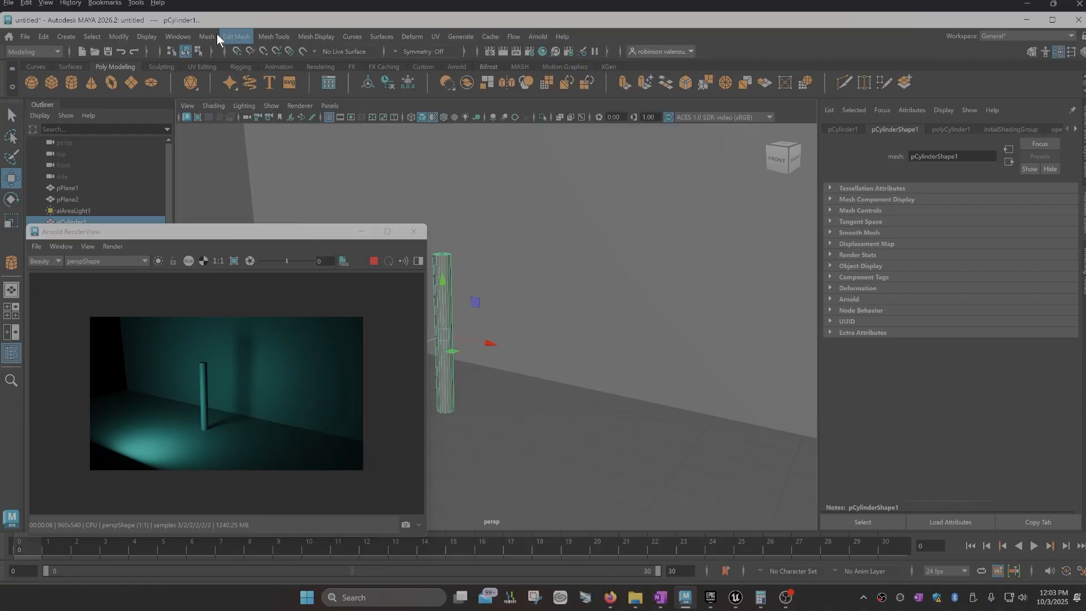
left_click(210, 35)
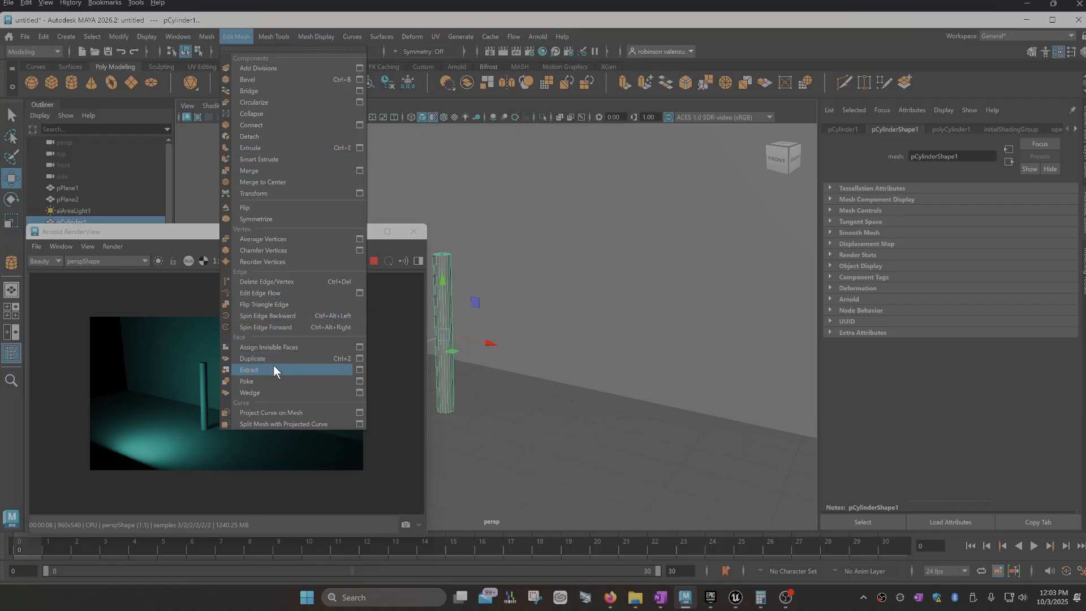
left_click(674, 15)
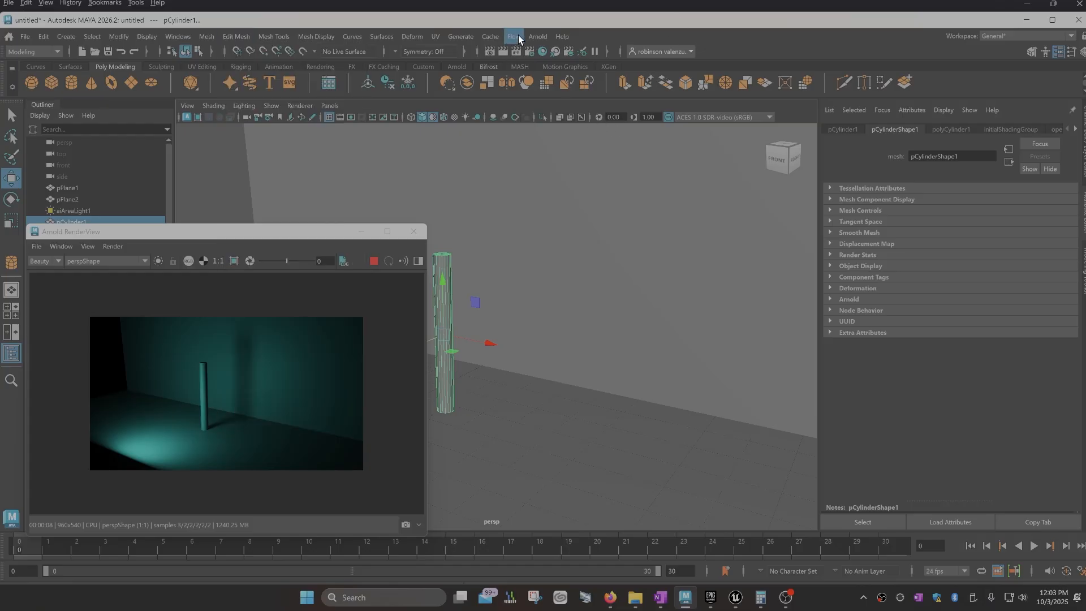
left_click(538, 37)
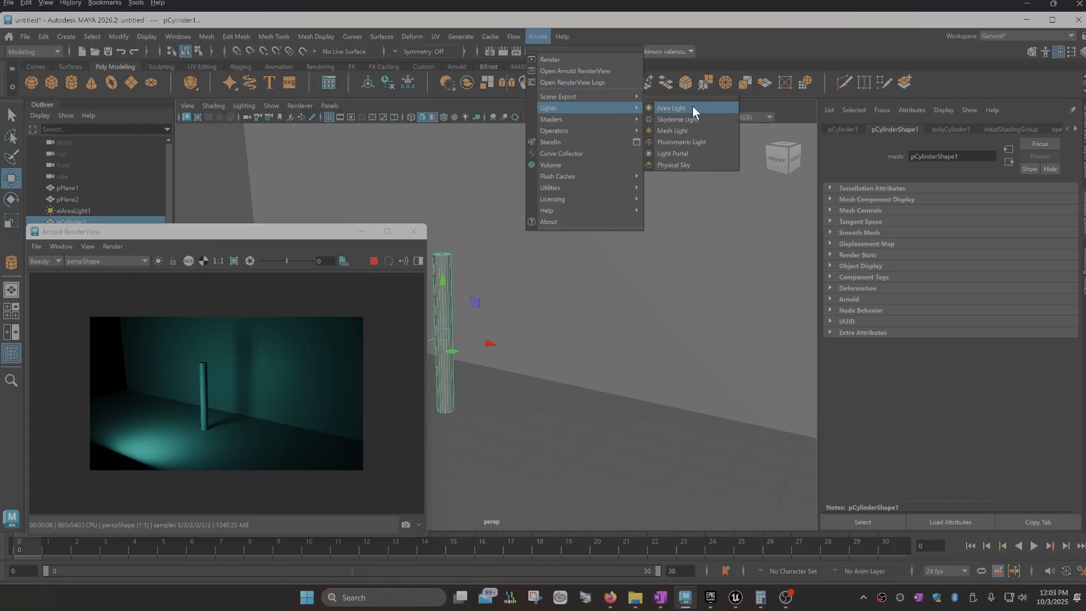
left_click(684, 130)
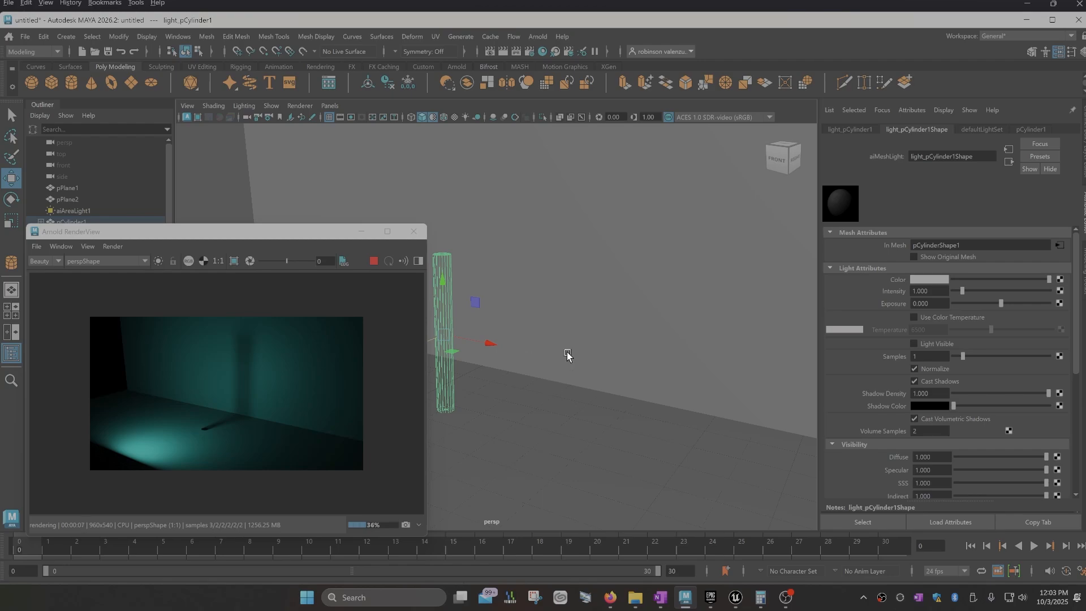
left_click(914, 344)
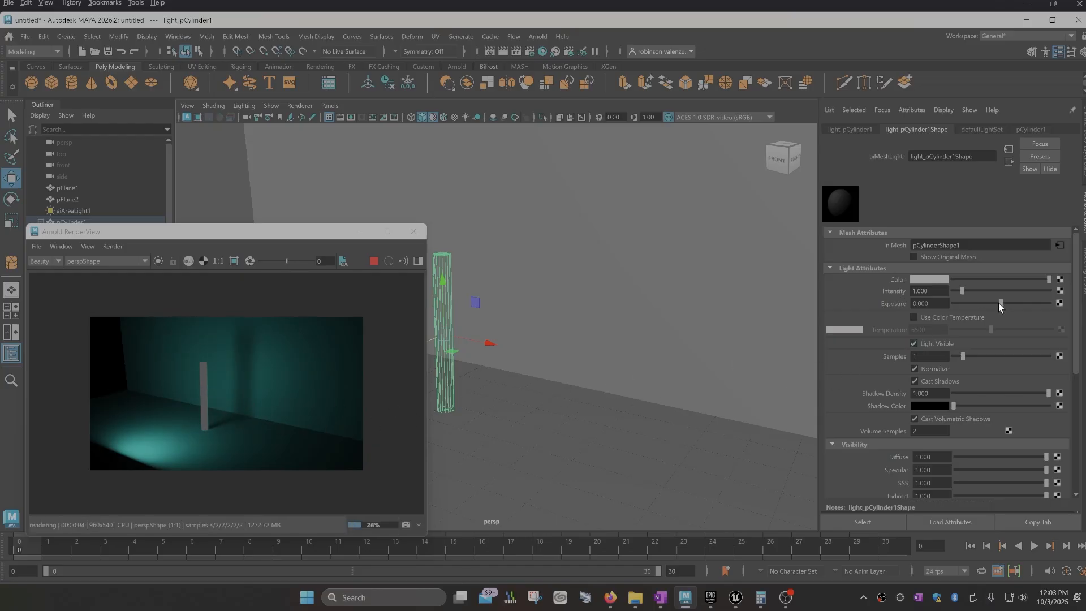
Raise the mesh light's exposure to about 3.59 and change its color to orange-red.
left_click_drag(1000, 303, 1034, 290)
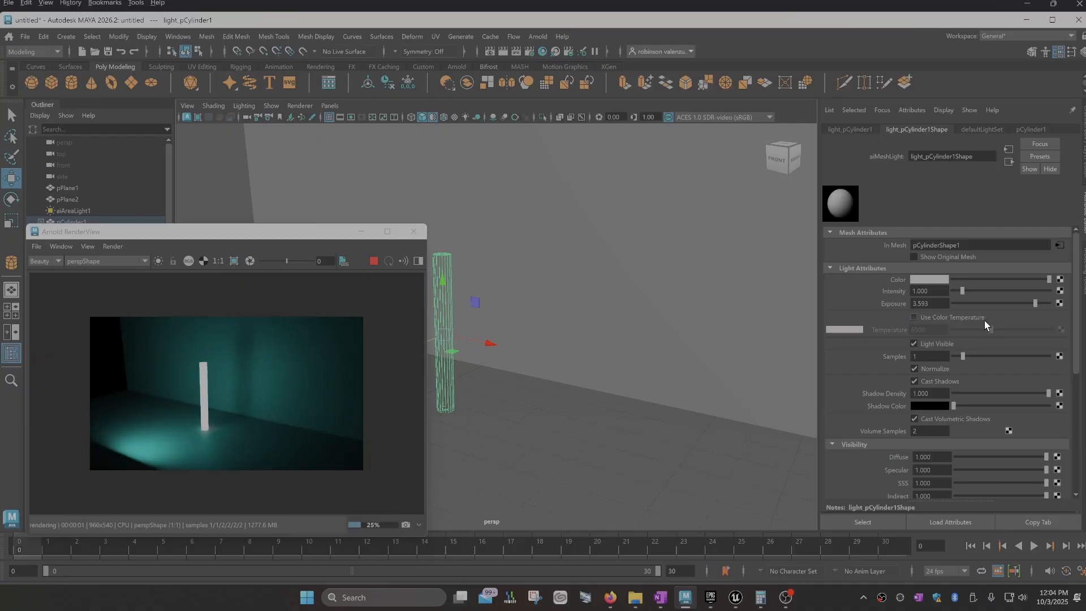
left_click(928, 280)
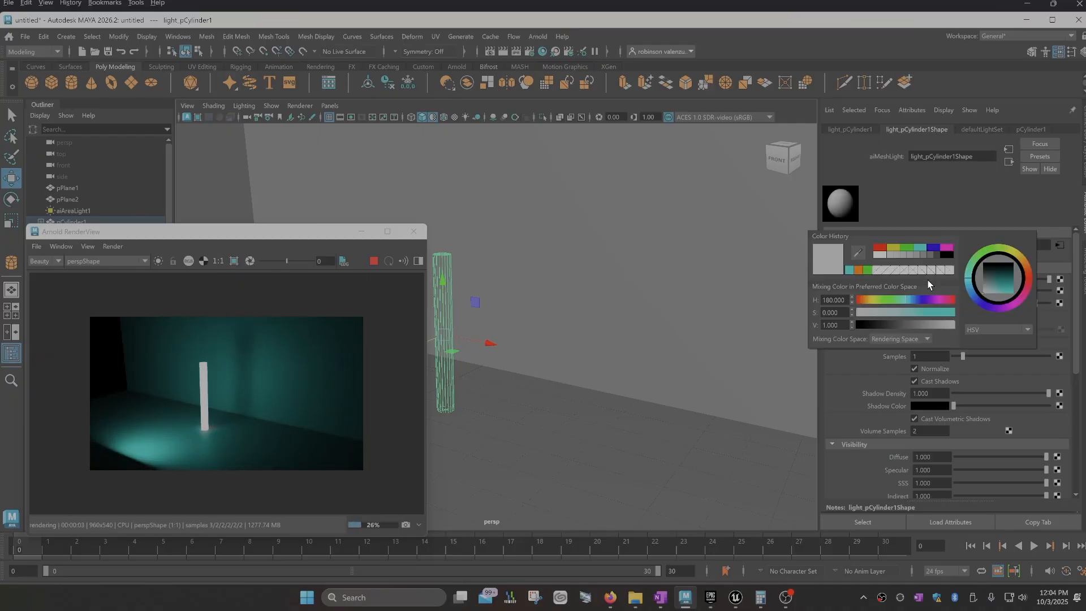
left_click(1031, 273)
left_click(1010, 287)
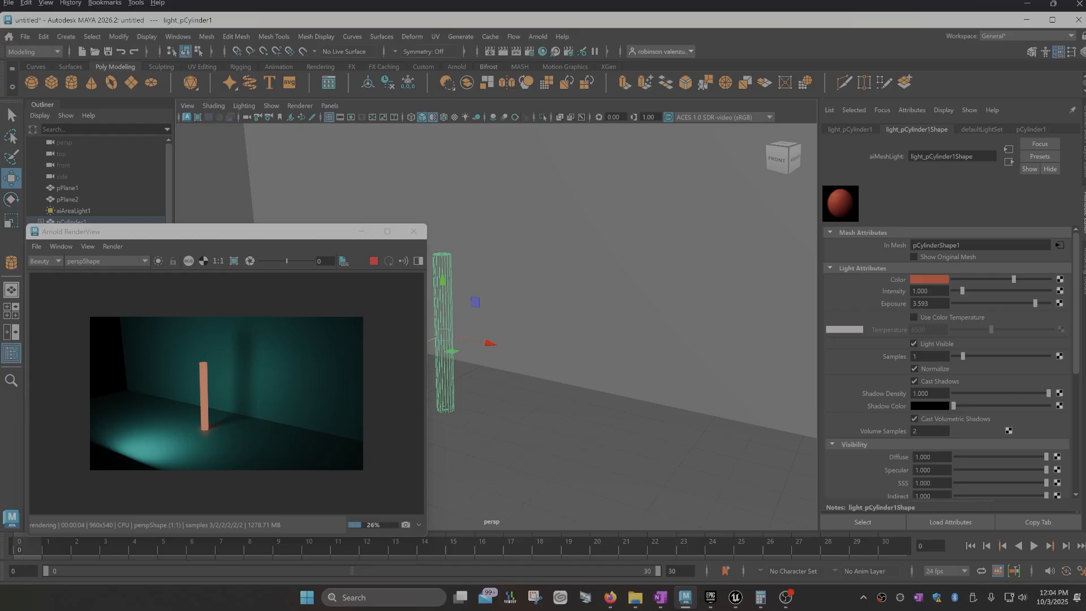
Test the mesh light's exposure at 10, and reduce it to about 6.23.
left_click(916, 304)
type("10")
key("Return")
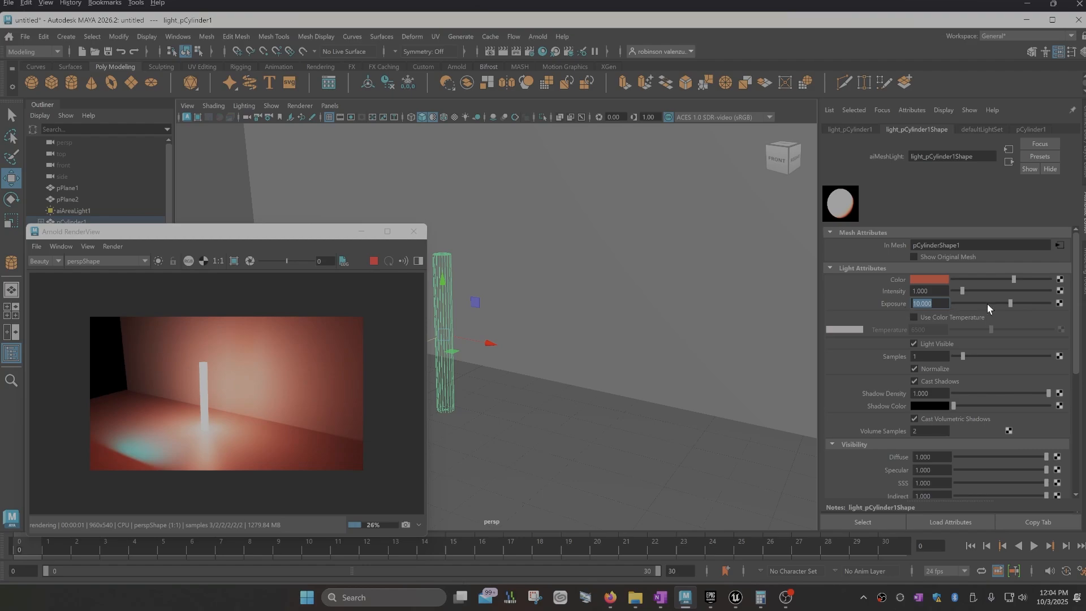
left_click_drag(1011, 304, 996, 305)
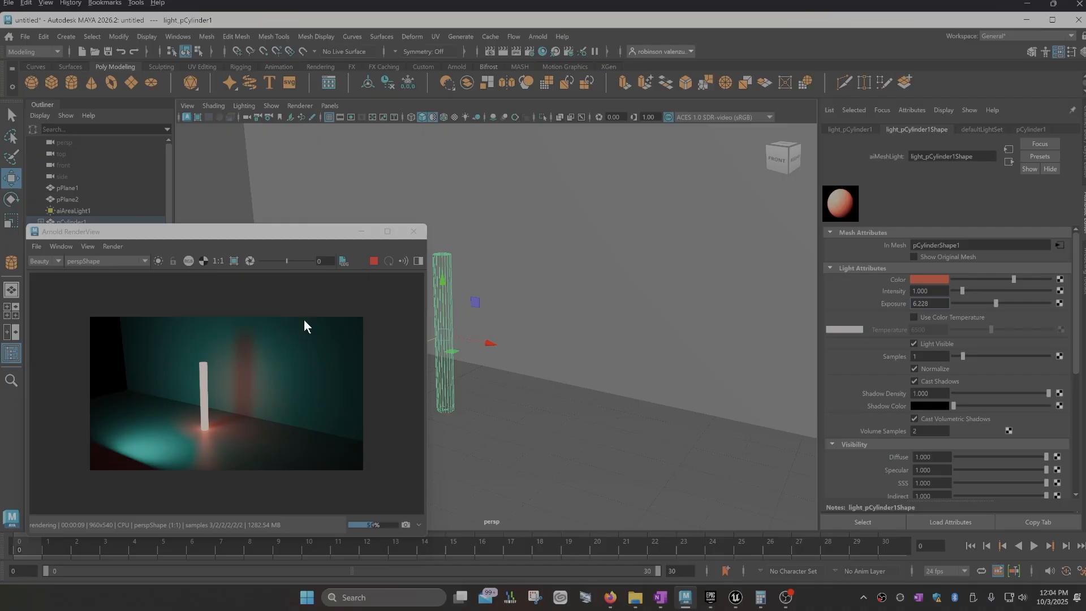
Expand the cylinder in the Outliner to reveal its nested light node, keeping the render view clear of it.
left_click_drag(286, 236, 755, 149)
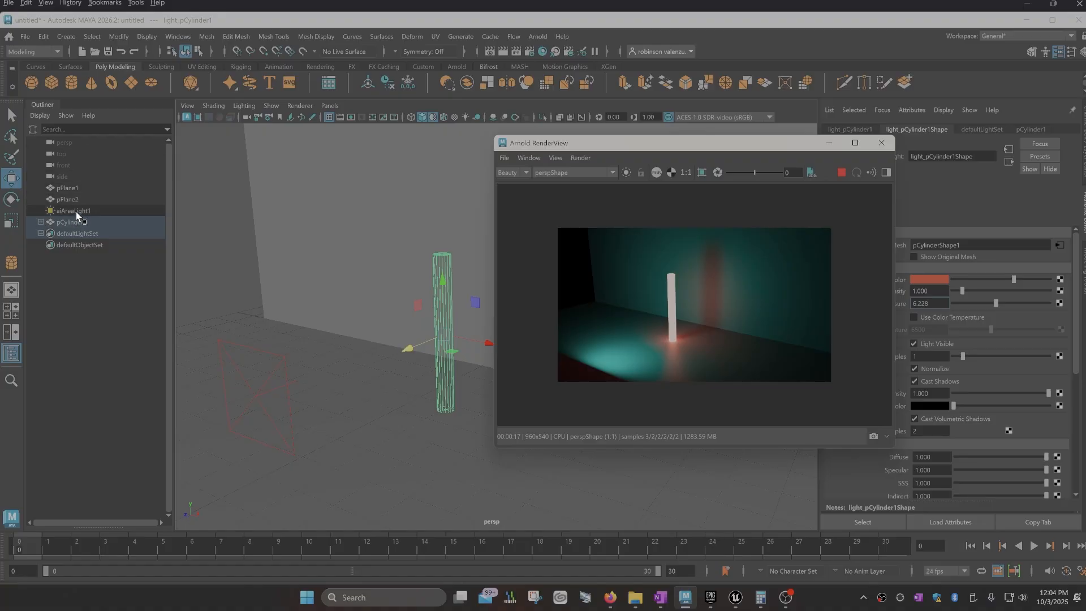
left_click(40, 222)
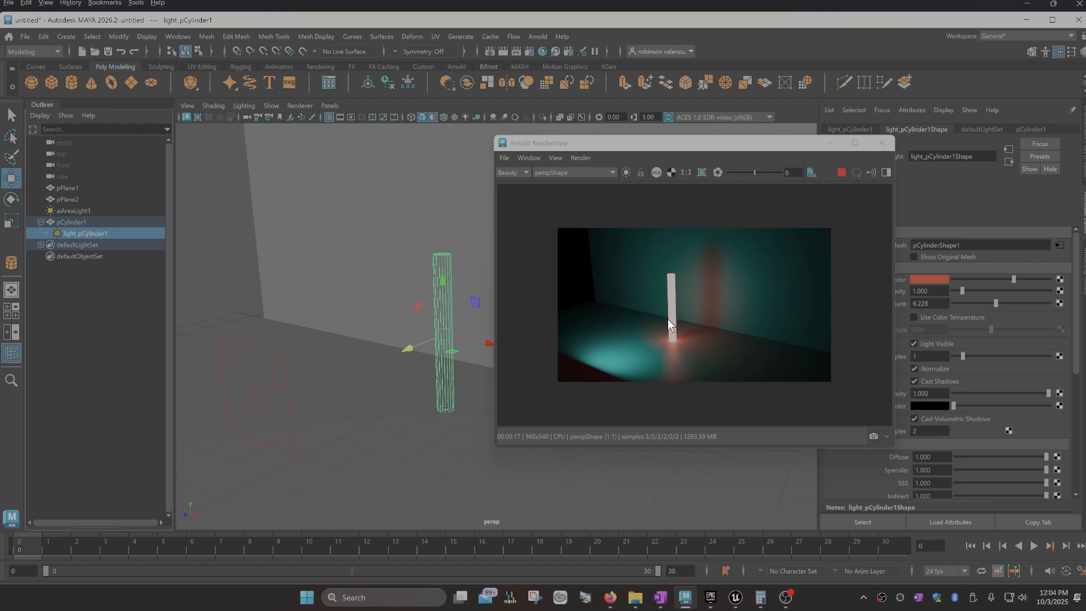
left_click_drag(790, 144, 362, 320)
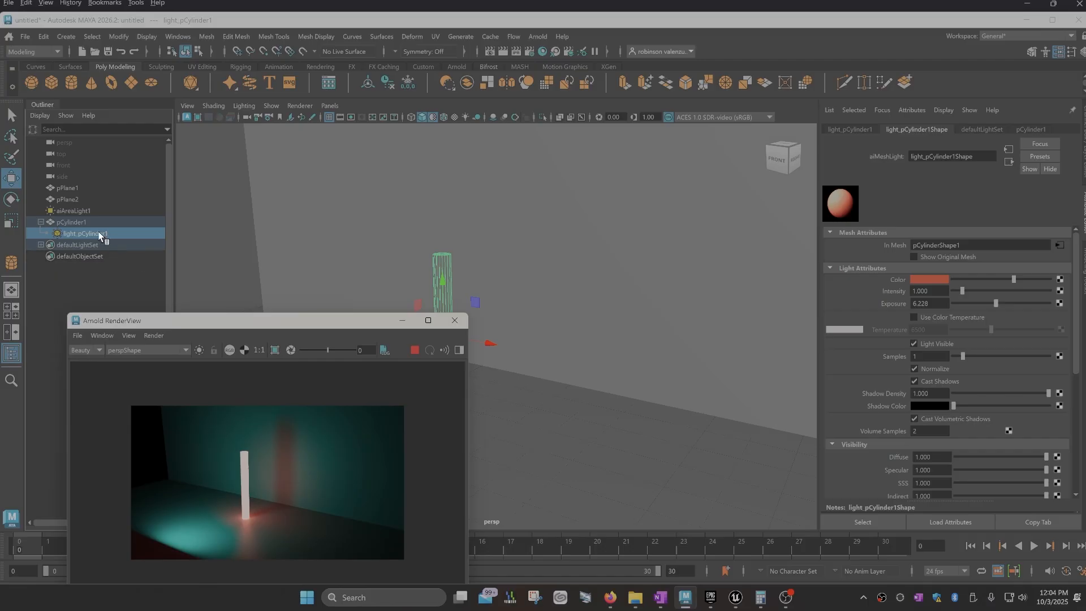
left_click_drag(256, 322, 261, 313)
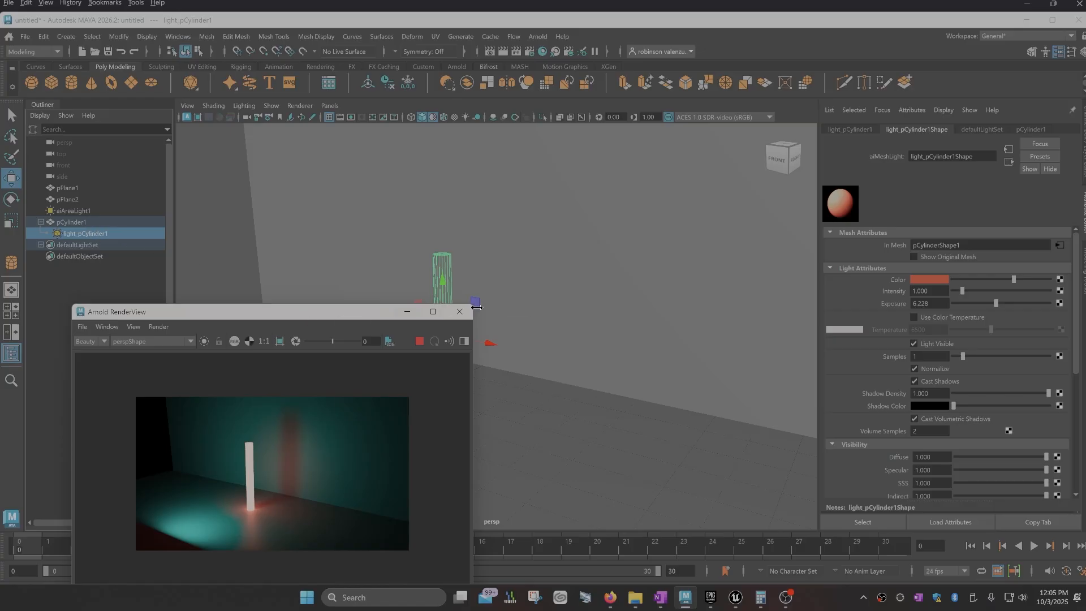
Turn the mesh light's Light Visible option off and back on to compare renders, and close the render view.
left_click(915, 343)
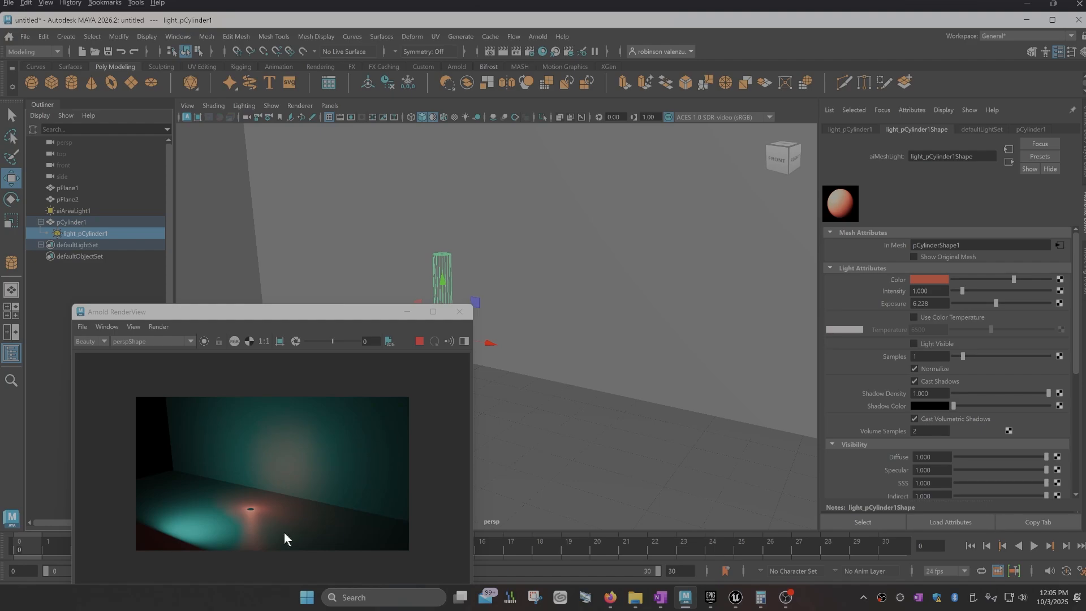
left_click(914, 344)
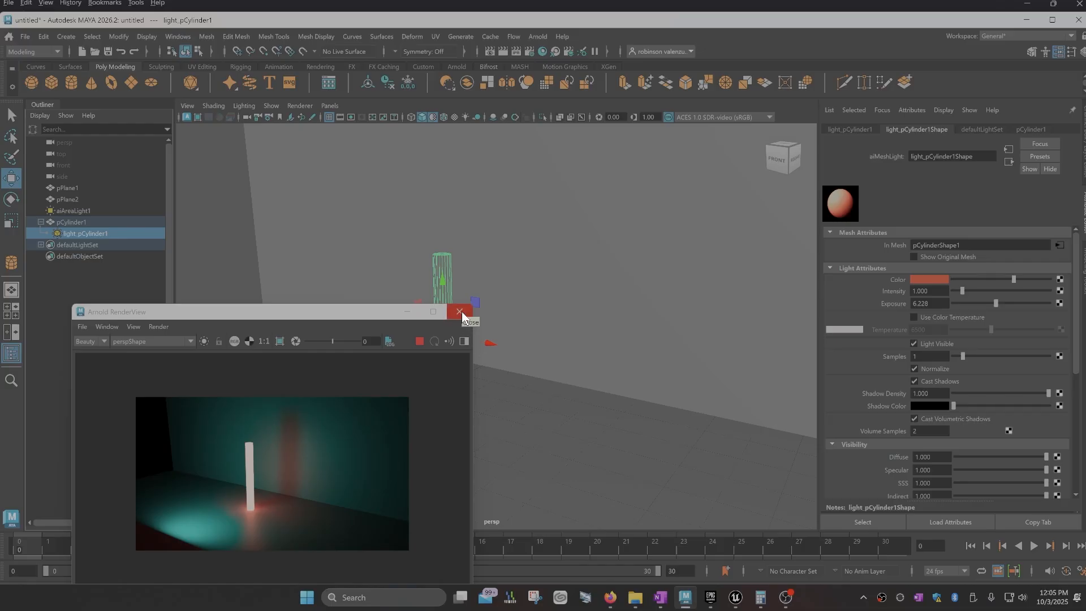
left_click(460, 313)
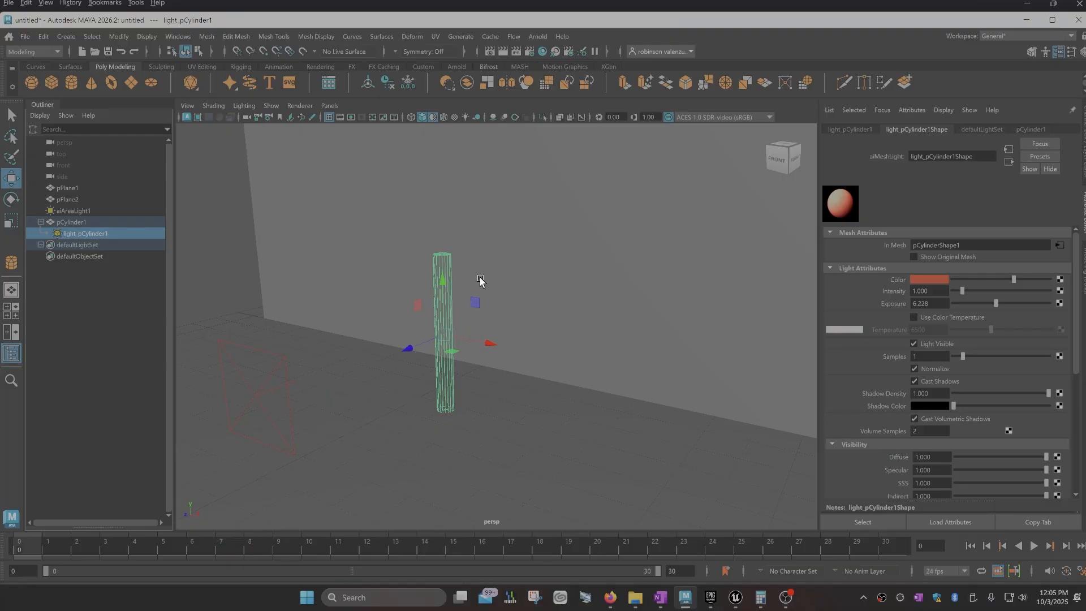
Create an aiAtmosphereVolume as the environment atmosphere in the Arnold render settings, and close the settings.
left_click(531, 52)
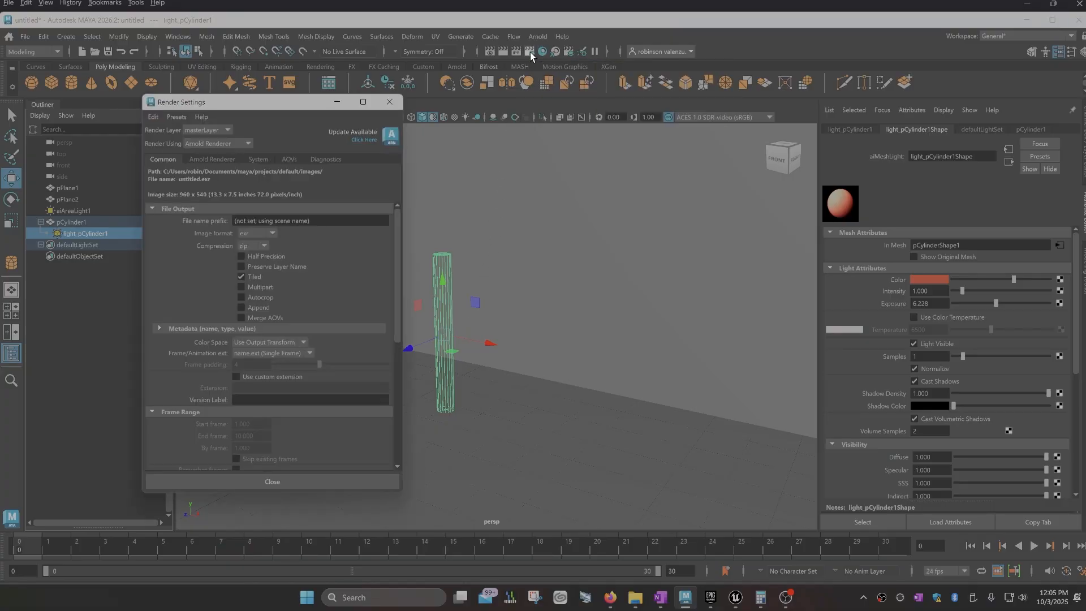
left_click(219, 159)
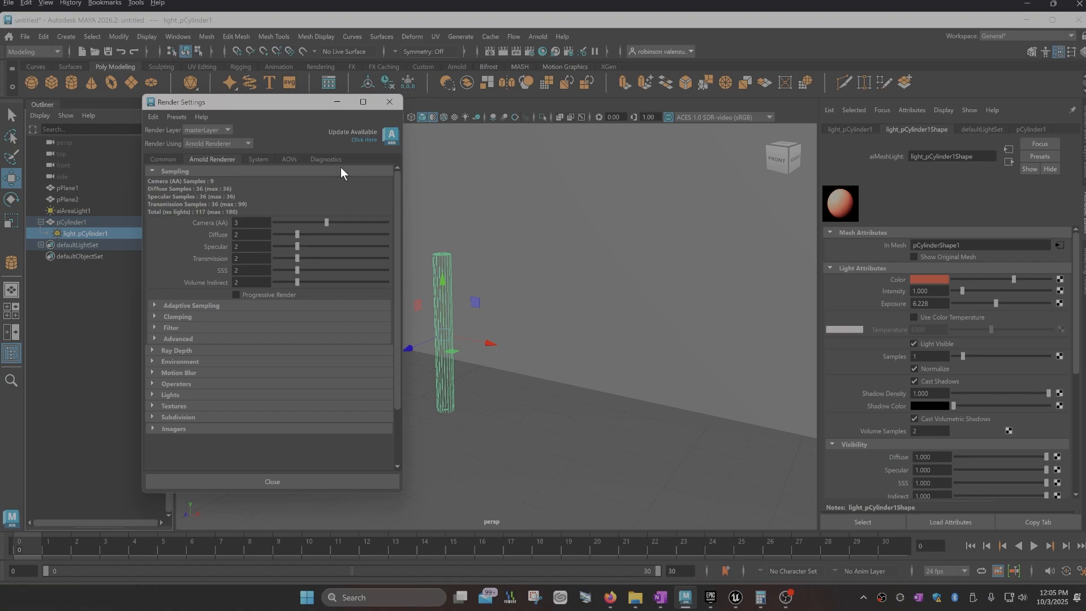
left_click(161, 161)
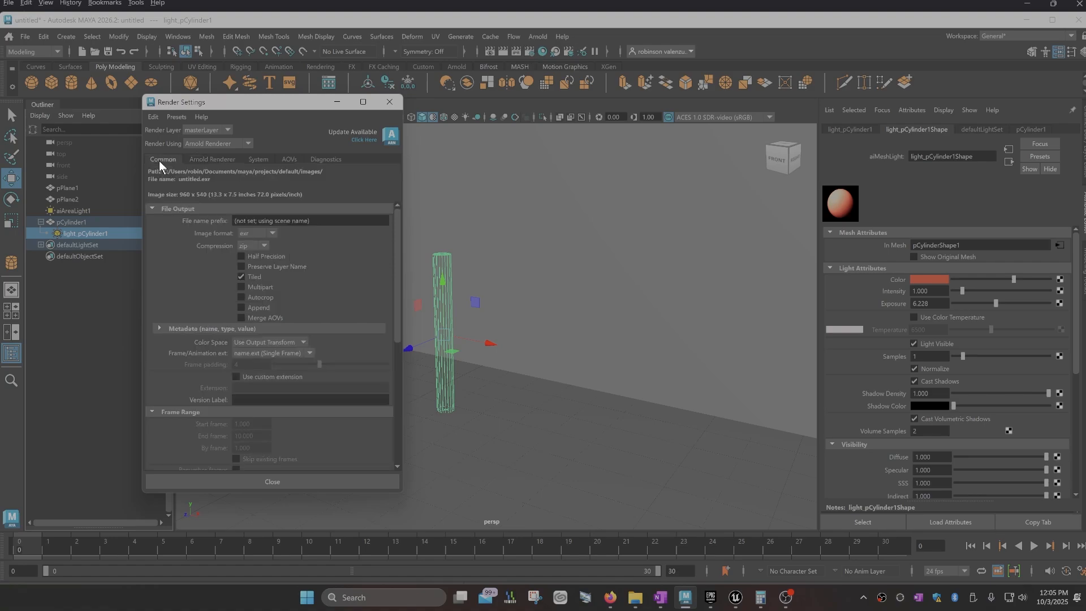
left_click(203, 159)
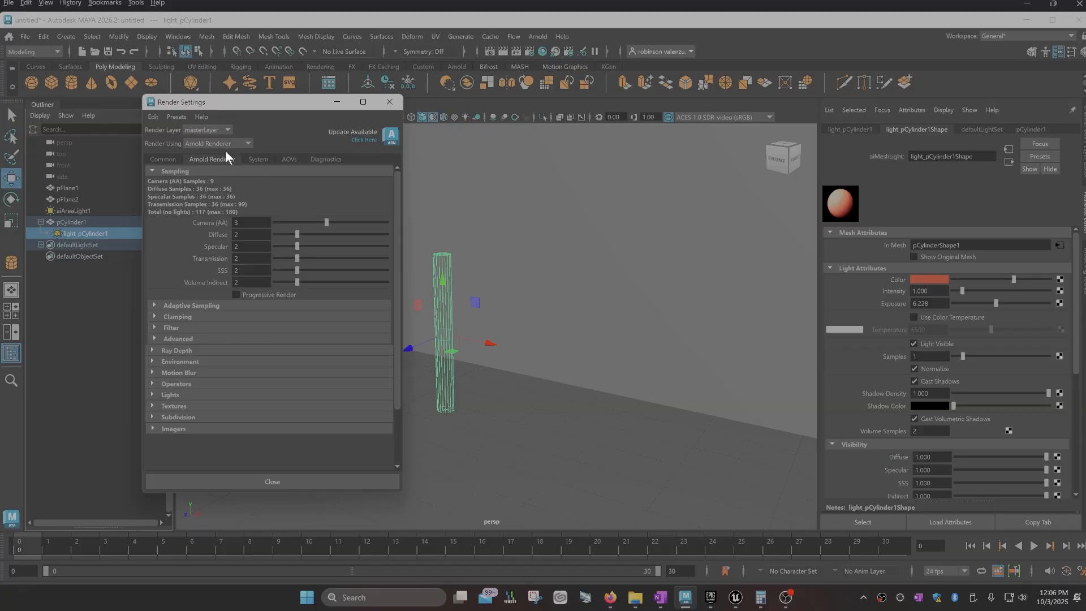
left_click(152, 362)
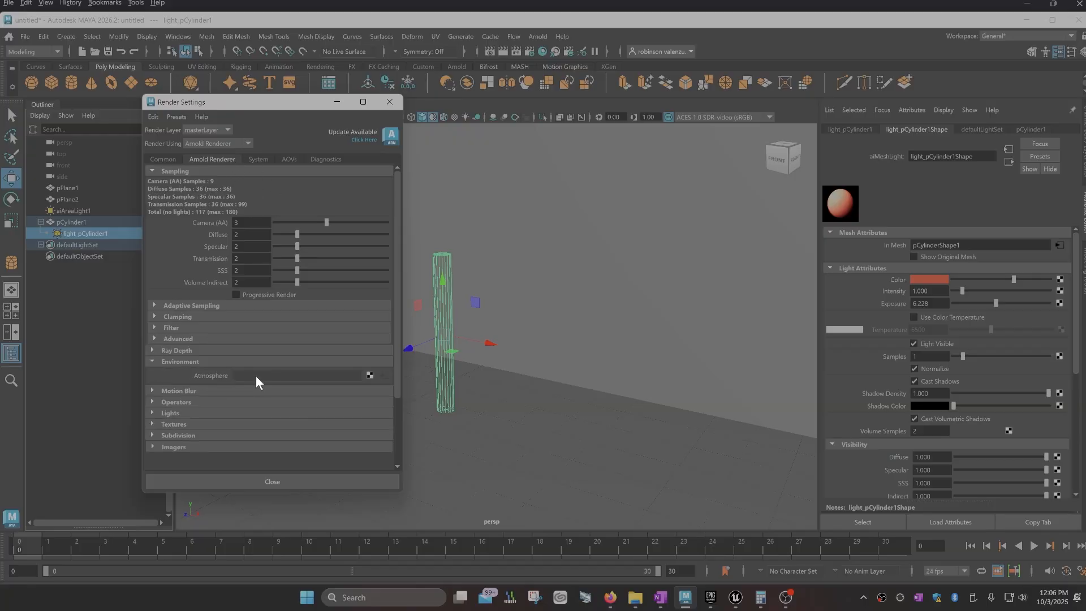
left_click(372, 377)
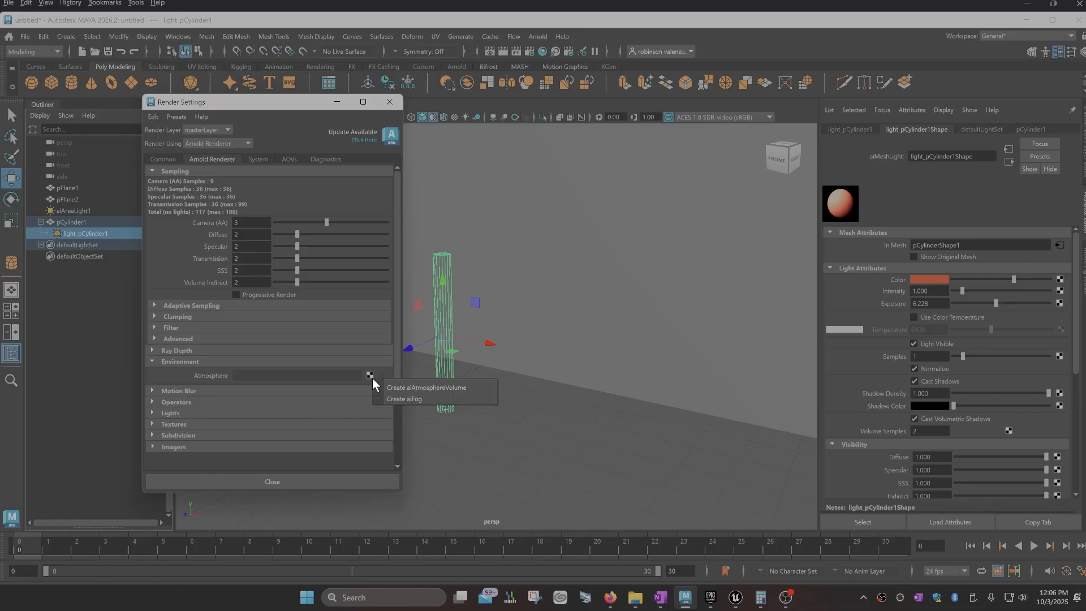
left_click(404, 390)
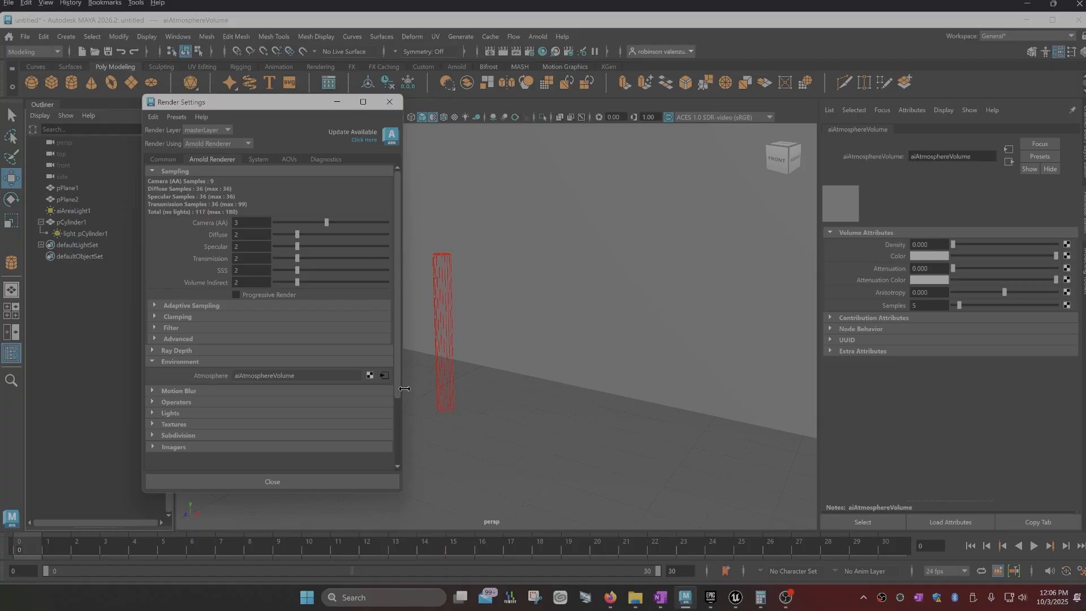
left_click_drag(256, 103, 230, 128)
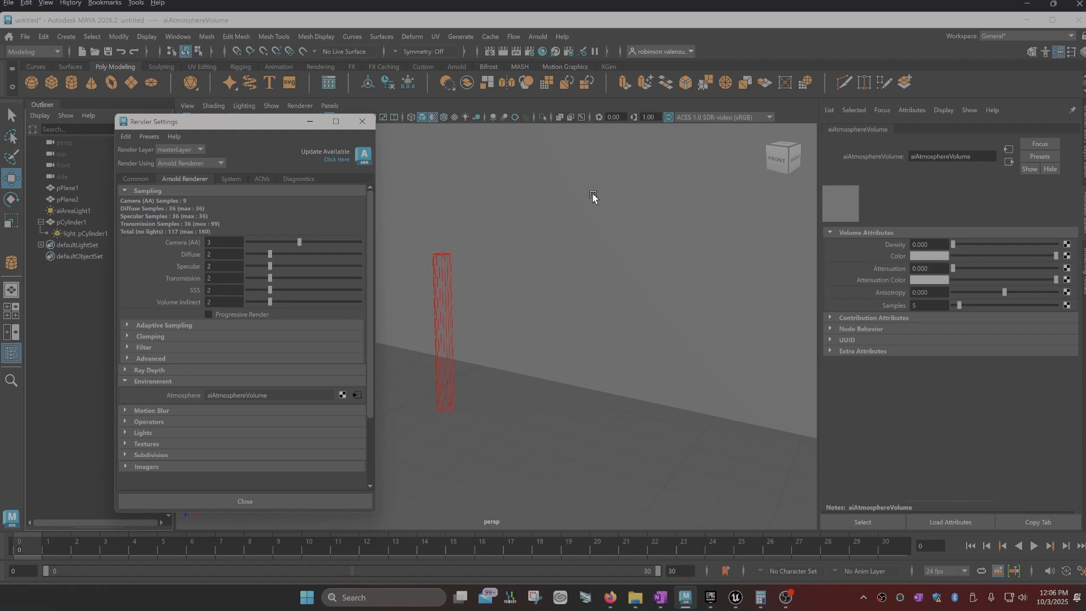
left_click(361, 122)
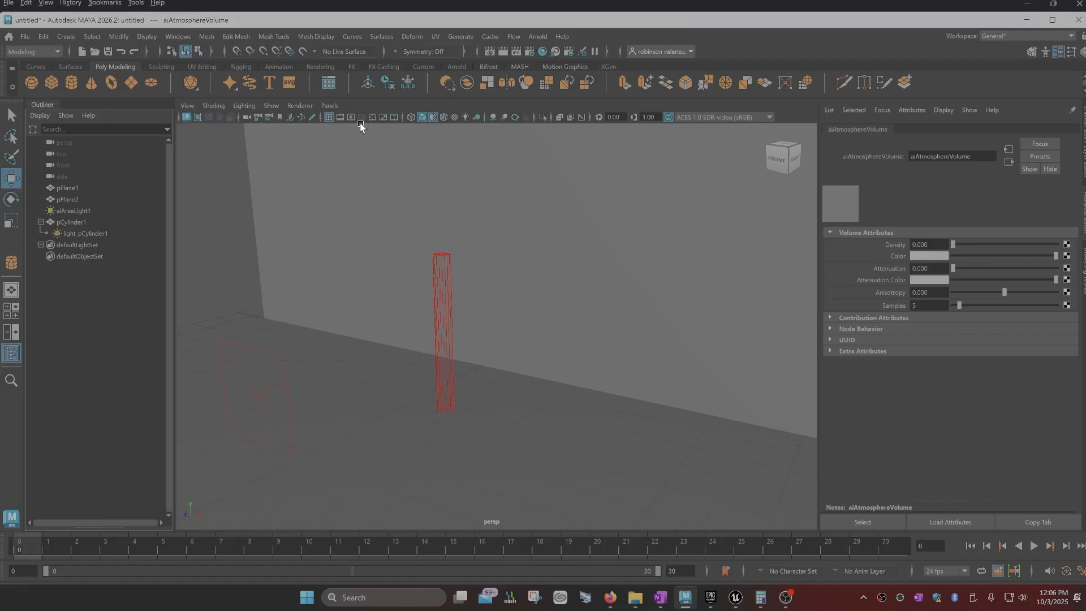
Render the scene with the atmosphere volume's density at 0.0003, and raise the density to about 0.135.
left_click(491, 54)
left_click_drag(260, 311, 237, 208)
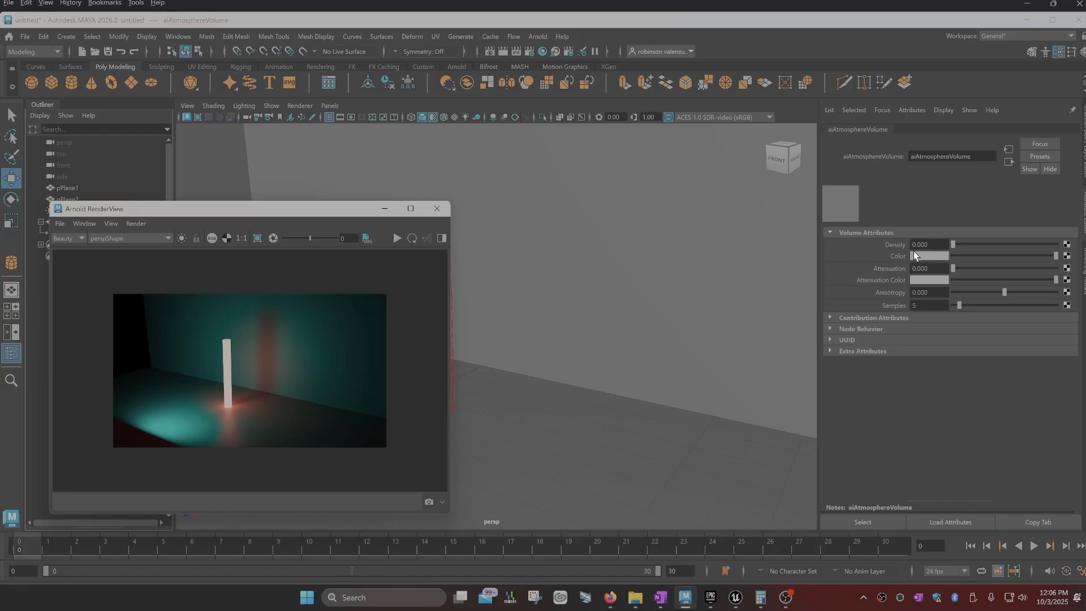
left_click(928, 244)
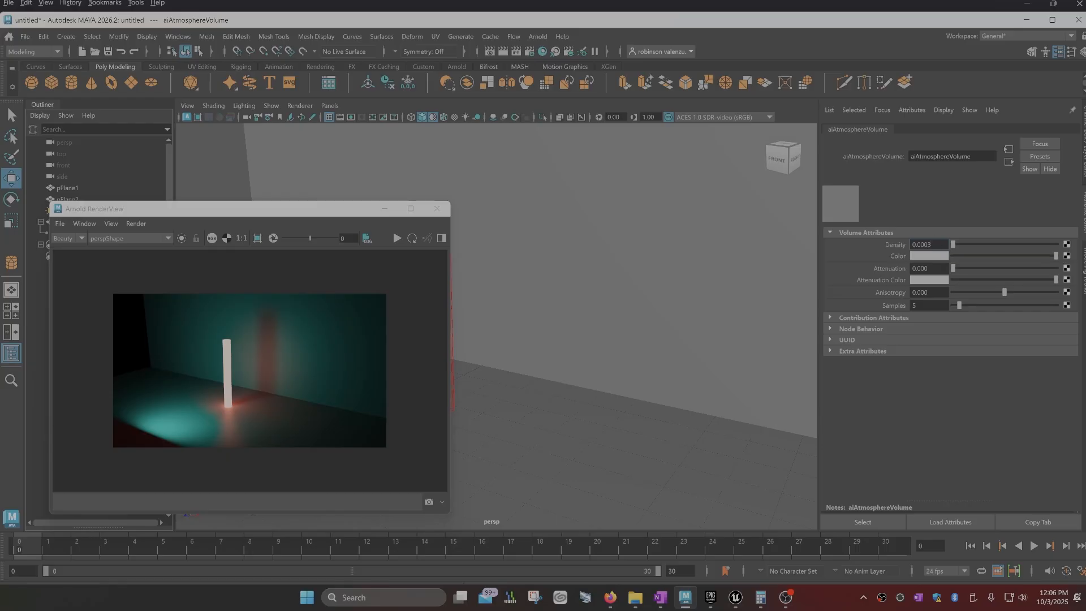
left_click(409, 237)
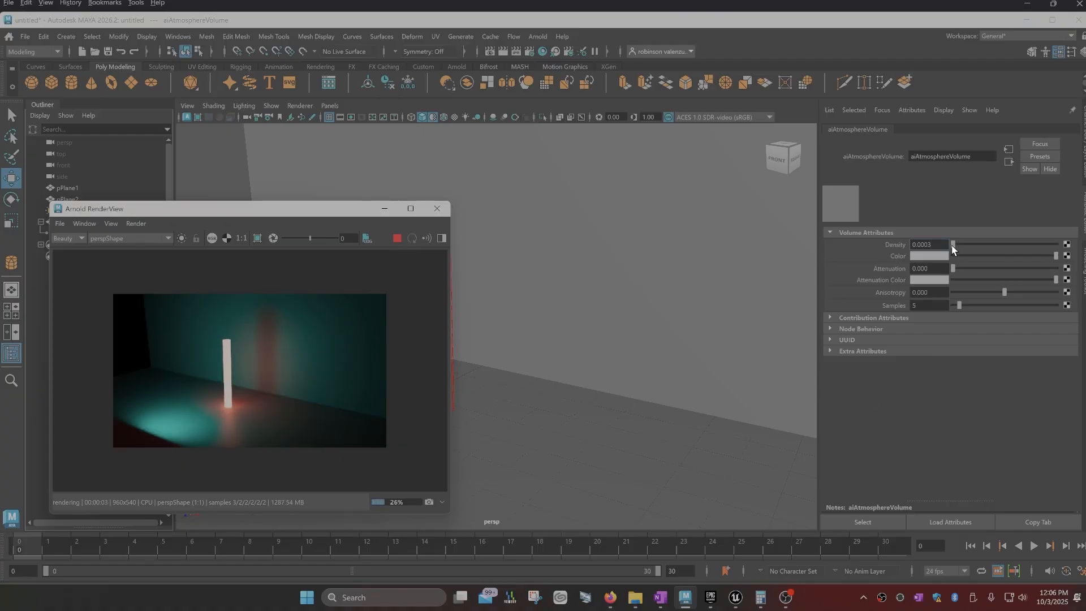
left_click_drag(951, 243, 966, 242)
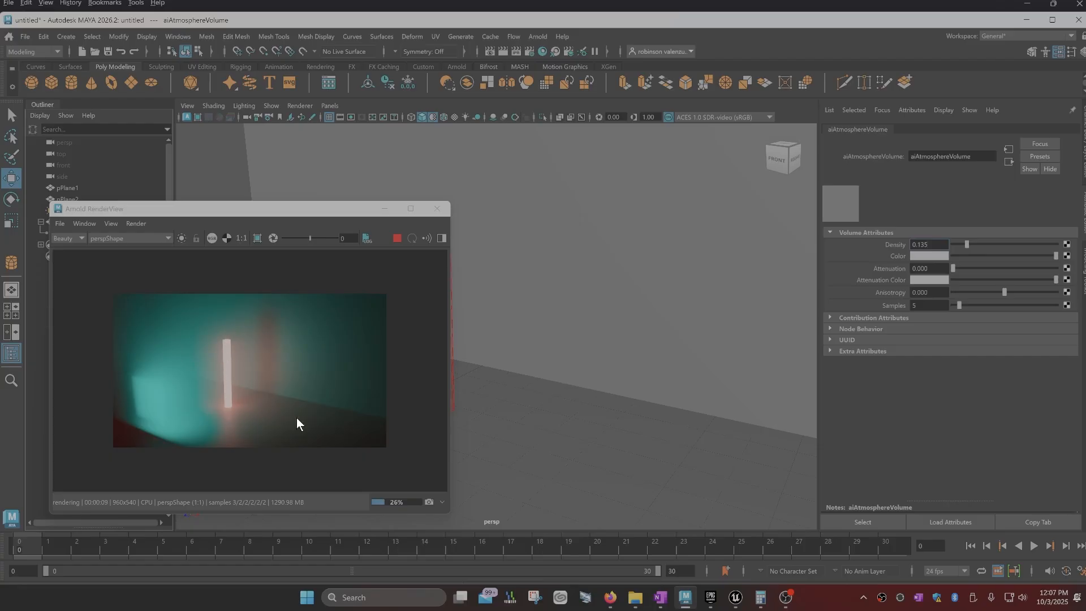
Create an Arnold photometric light in the scene, shifting the render view slightly aside.
left_click_drag(290, 210, 307, 203)
left_click(536, 38)
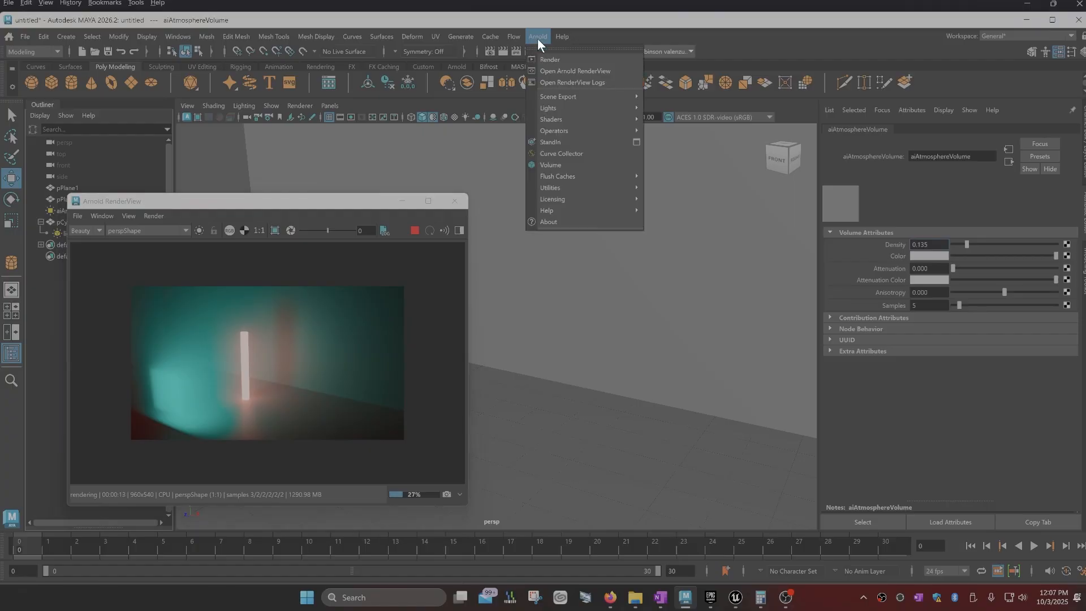
mouse_move(552, 108)
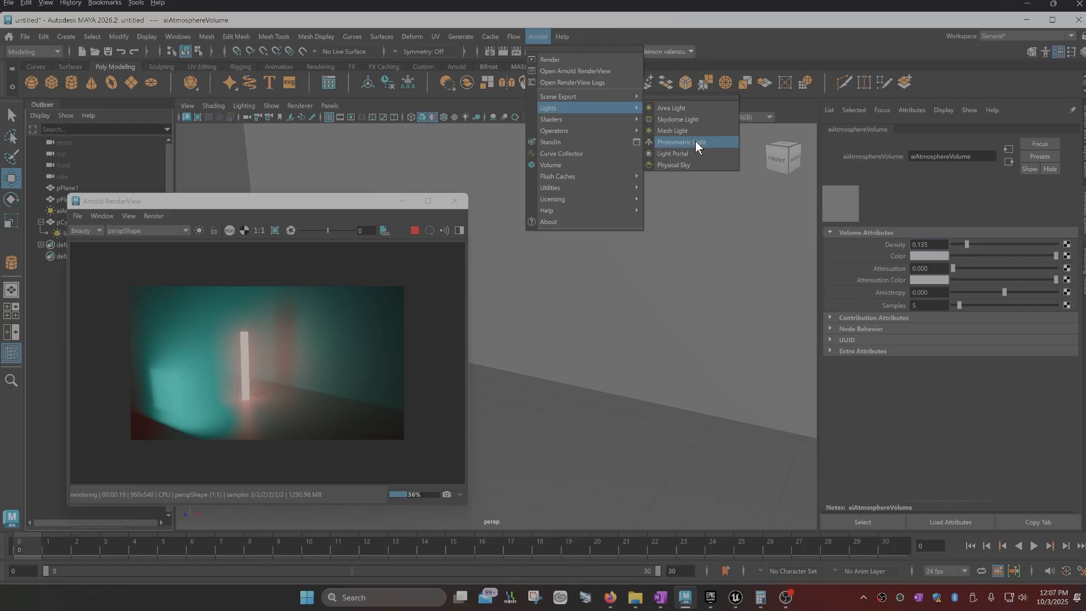
left_click(696, 144)
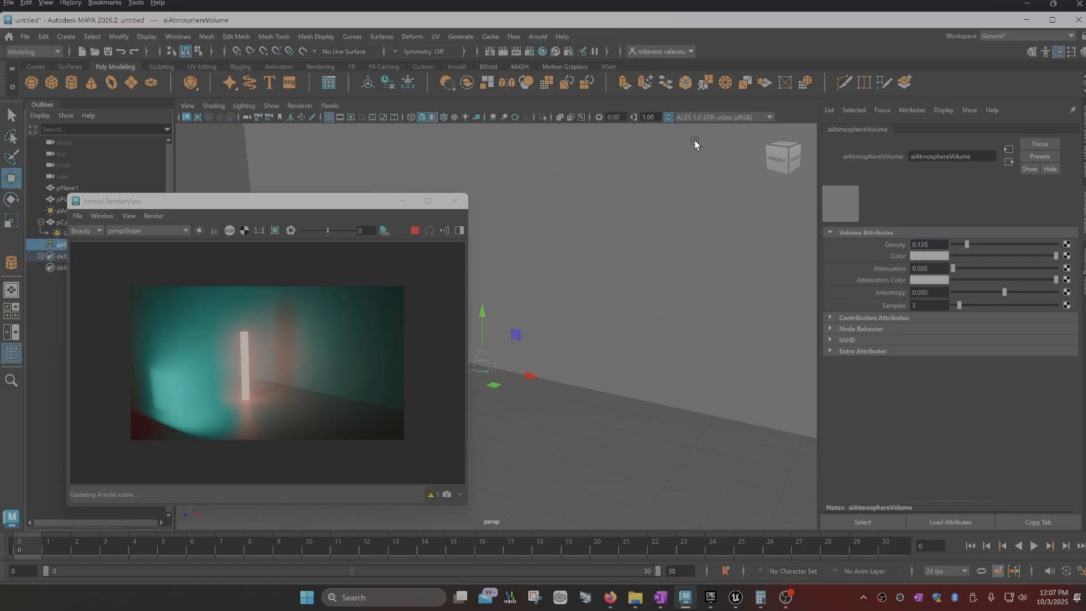
Raise the photometric light high above the floor, move it to the area-light side of the cylinder, and increase its intensity to about 2.988.
left_click_drag(485, 315, 485, 154)
left_click_drag(334, 214, 723, 216)
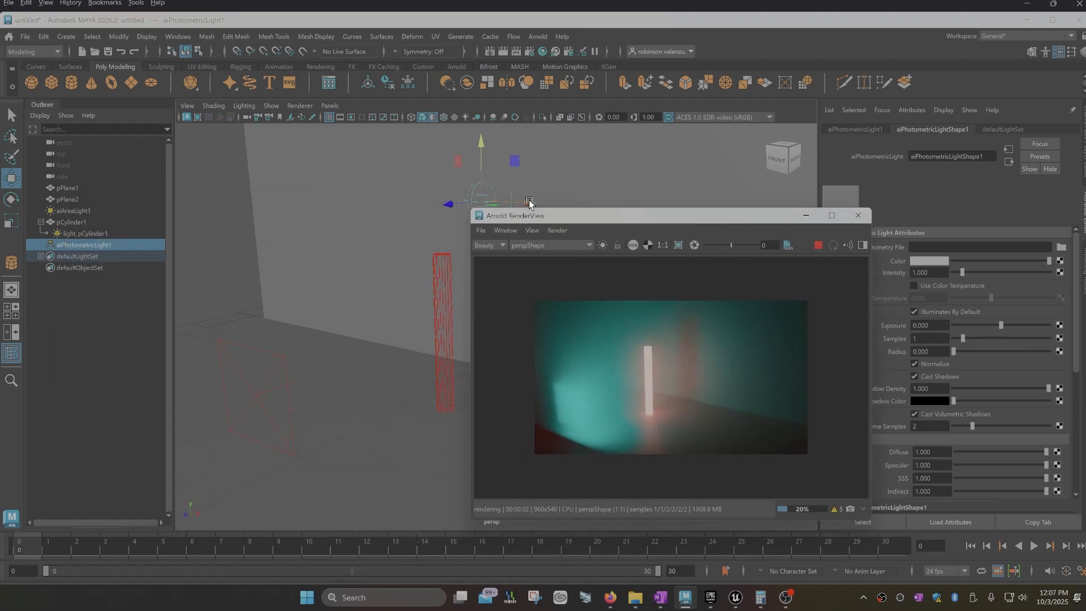
left_click_drag(540, 198, 425, 199)
left_click_drag(339, 197, 294, 215)
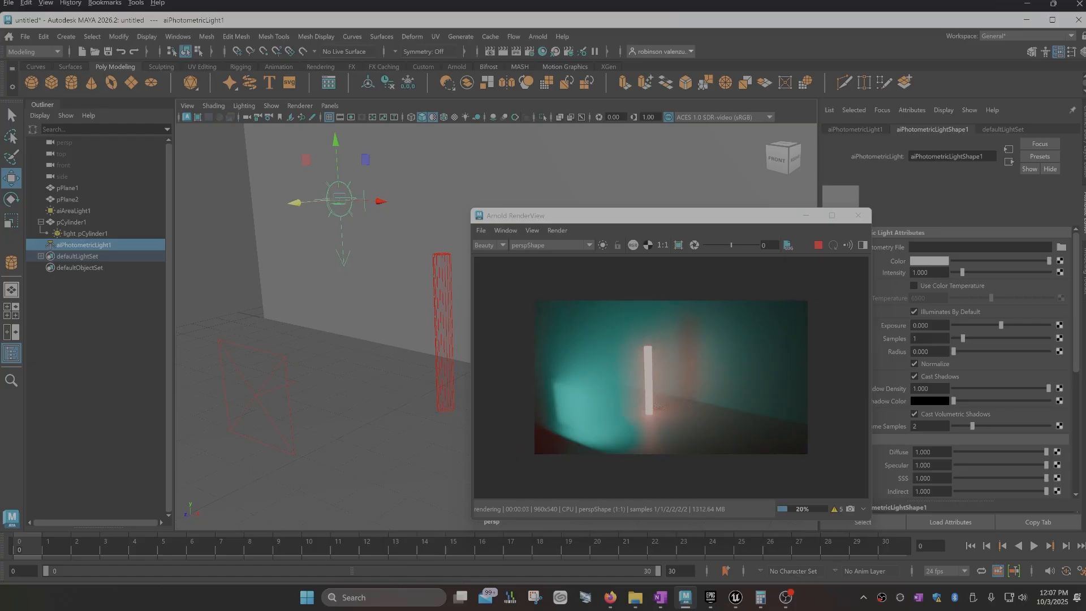
mouse_move(964, 273)
left_mouse_down()
mouse_move(1052, 269)
mouse_move(983, 275)
left_mouse_up()
left_click_drag(719, 213, 664, 238)
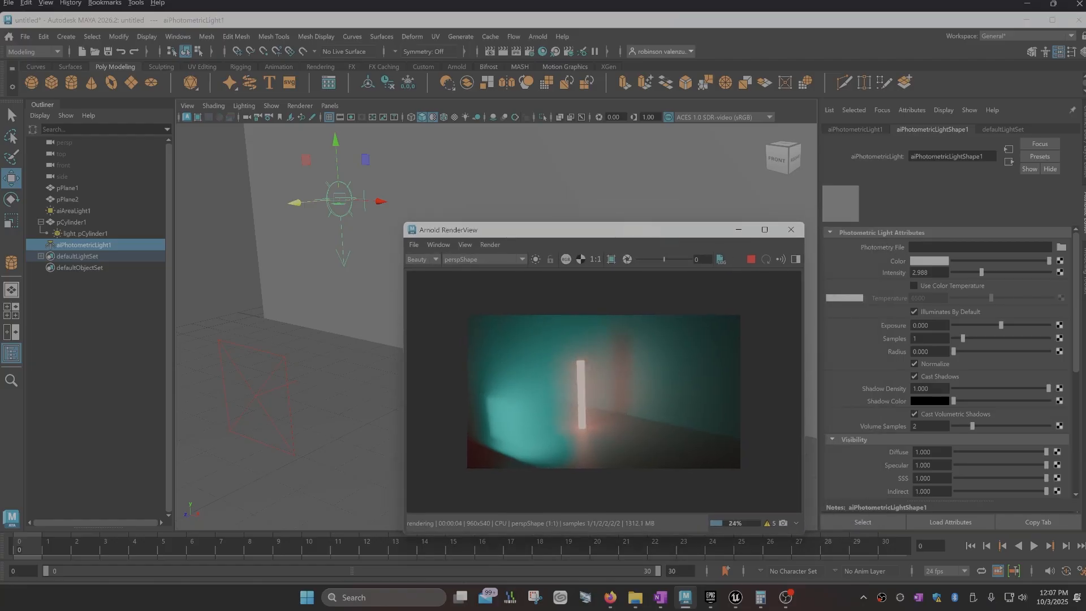
Switch to Firefox, search the web for "arnold photometric light", and open the Photometric Light page of the Arnold User Guide.
mouse_move(616, 601)
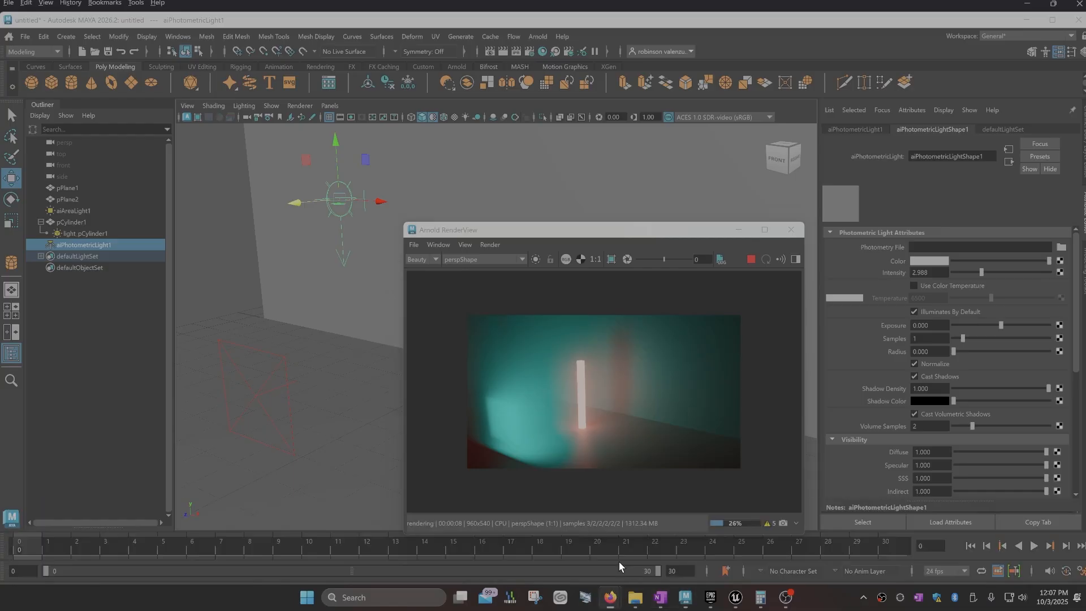
left_click(552, 24)
left_click(254, 48)
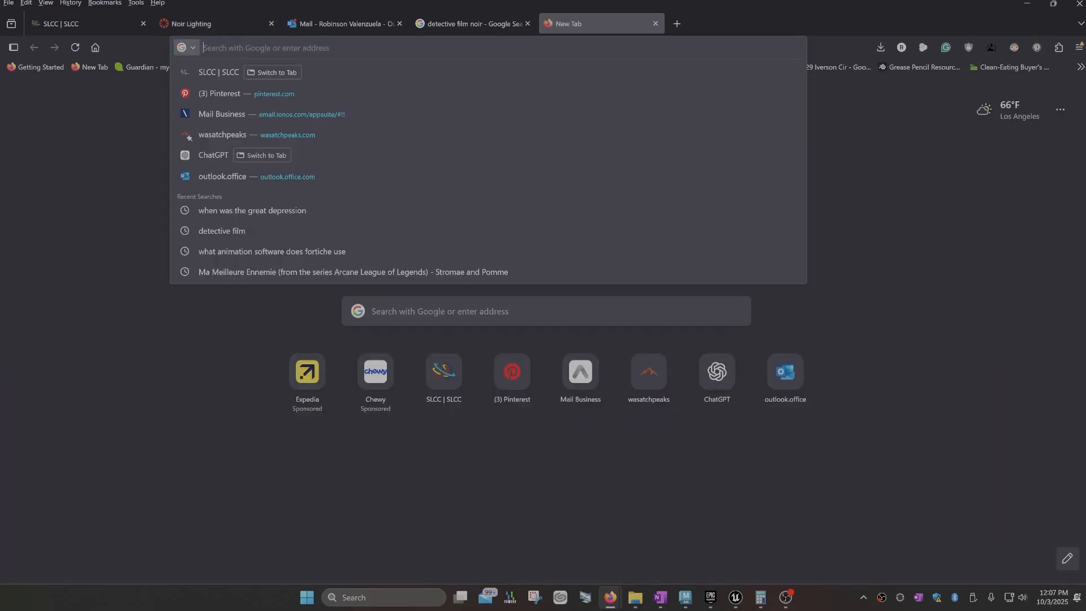
type("arnold")
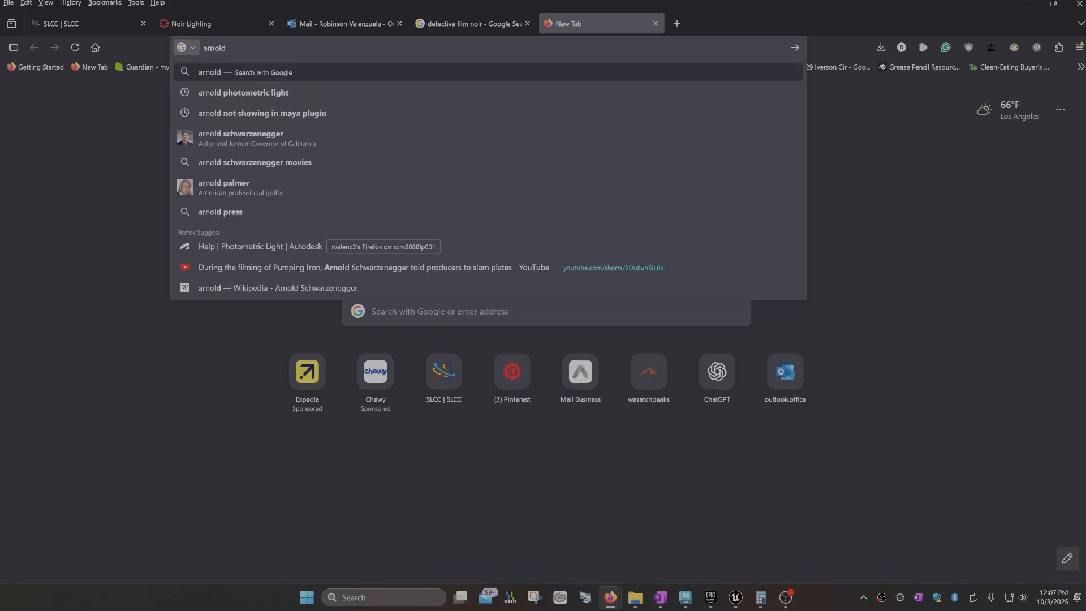
type(" phot")
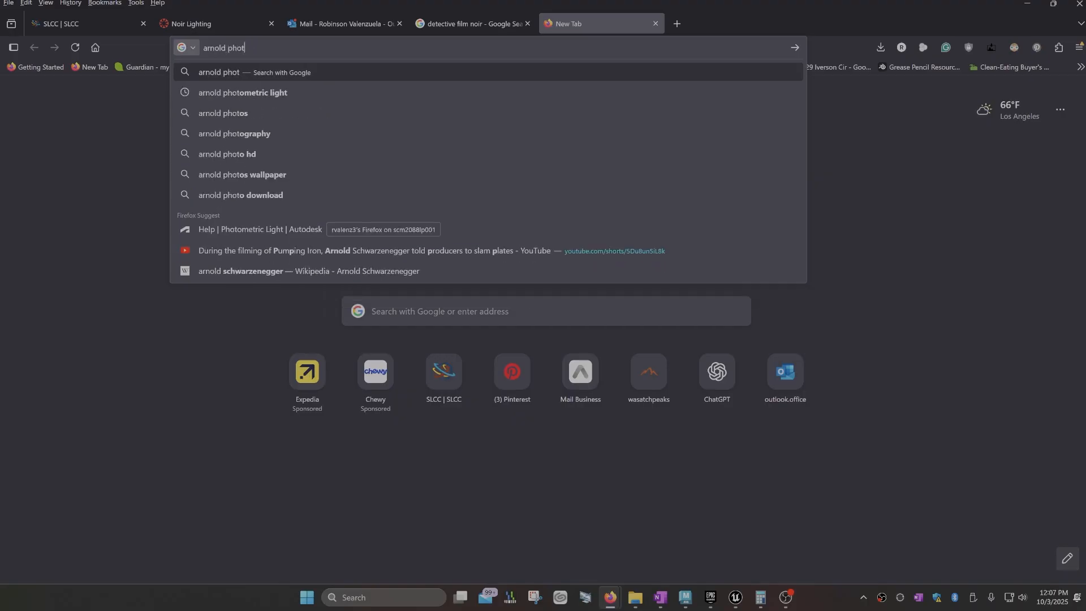
type("one")
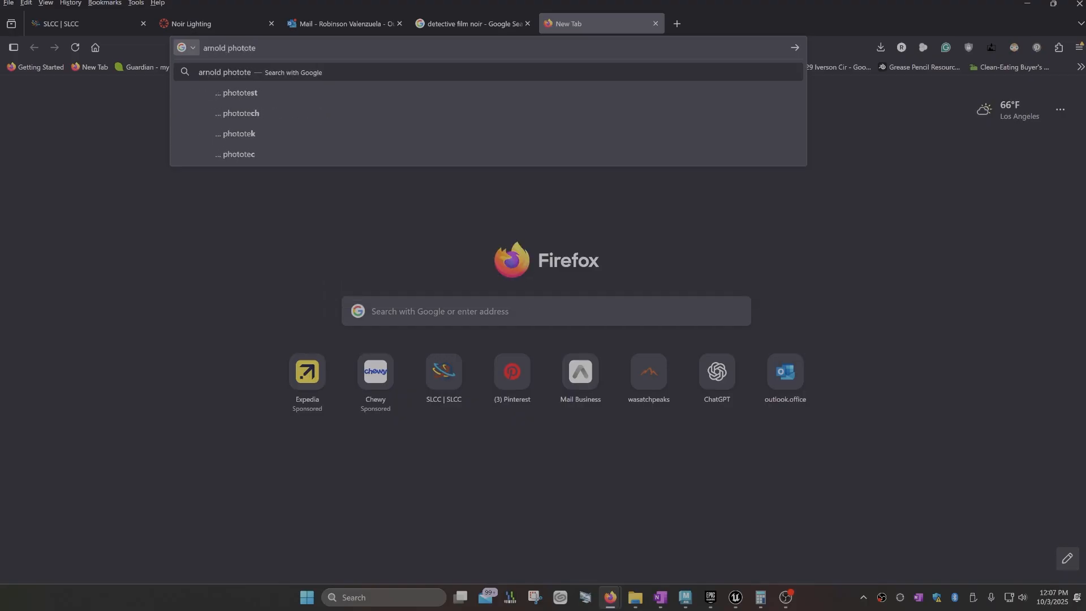
key("BackSpace")
key("BackSpace")
type("metric")
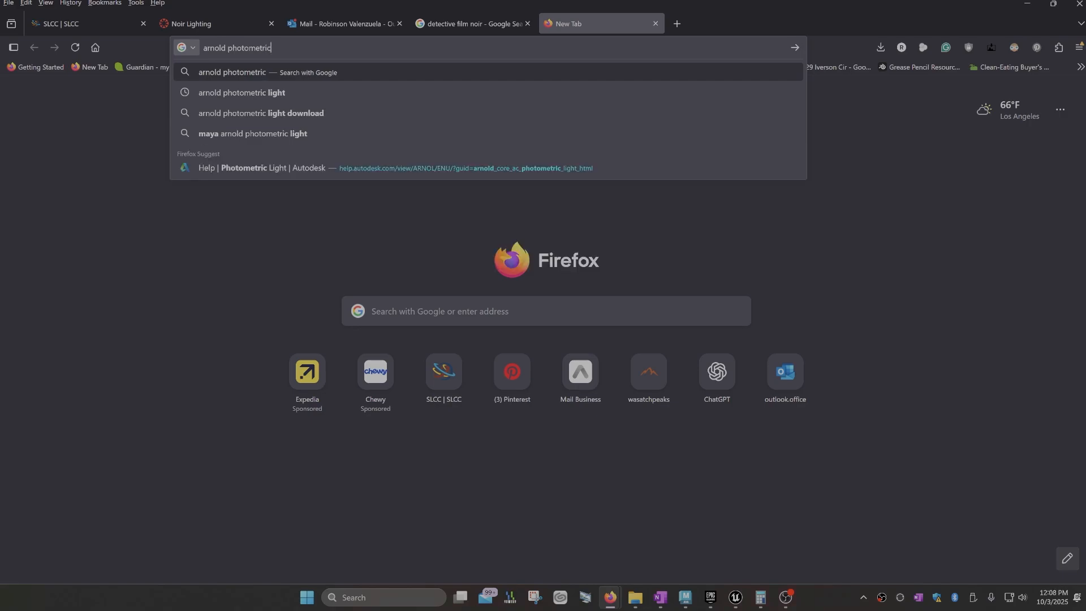
left_click(272, 90)
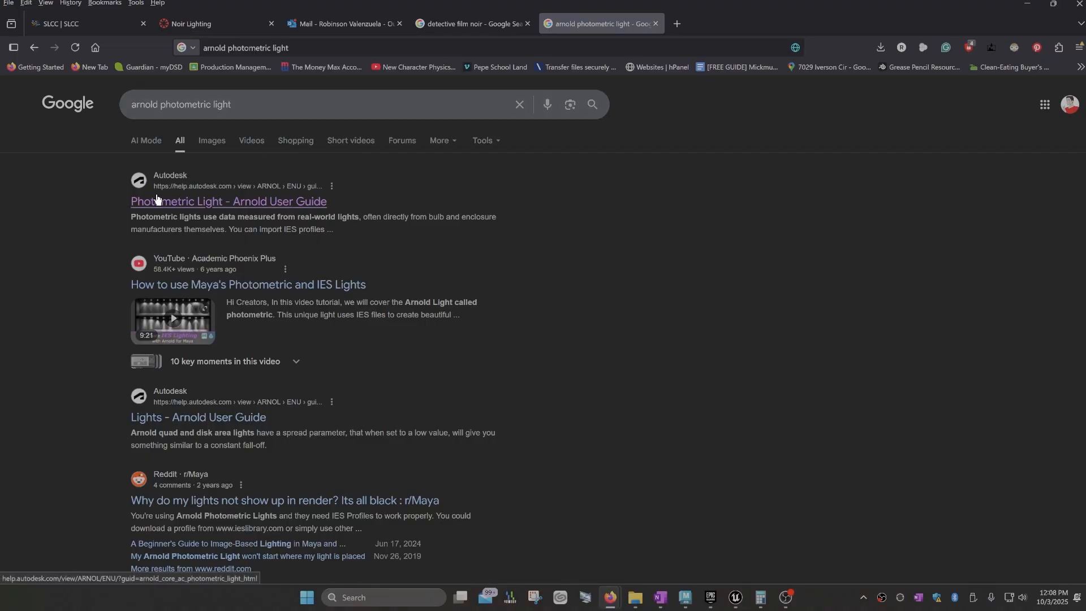
left_click(268, 202)
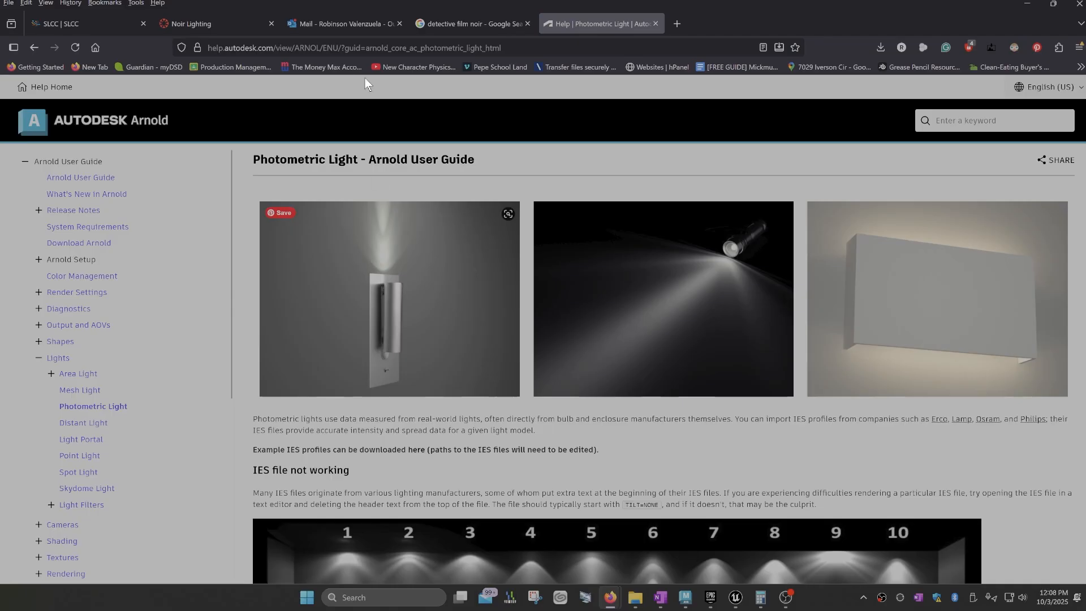
Review the example IES lighting profiles in the guide and save the linked ies_files.zip to the Desktop.
scroll(513, 270, "down", 5)
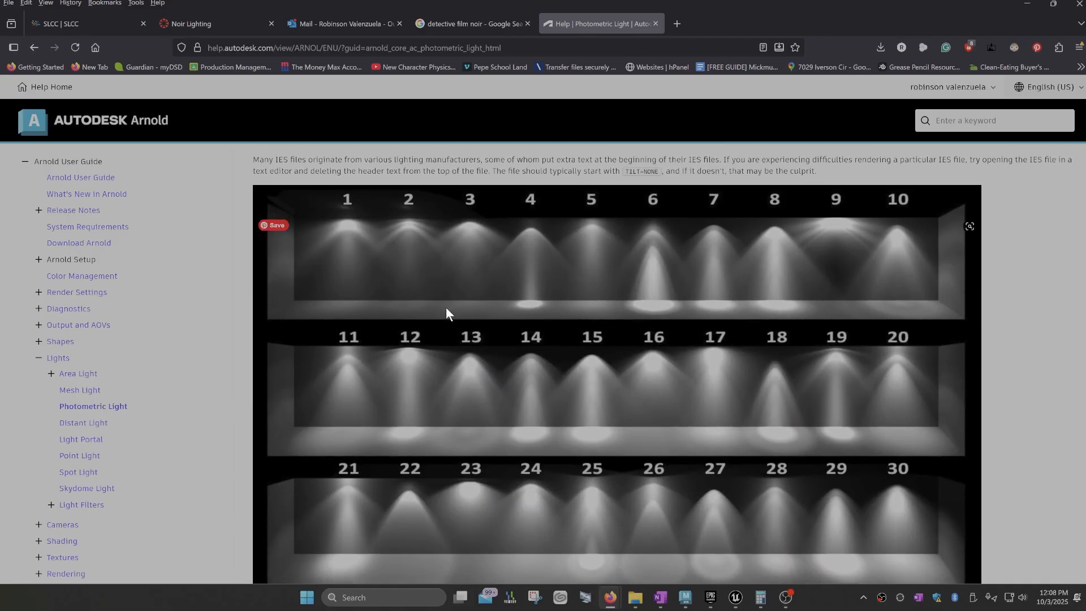
scroll(446, 307, "down", 1)
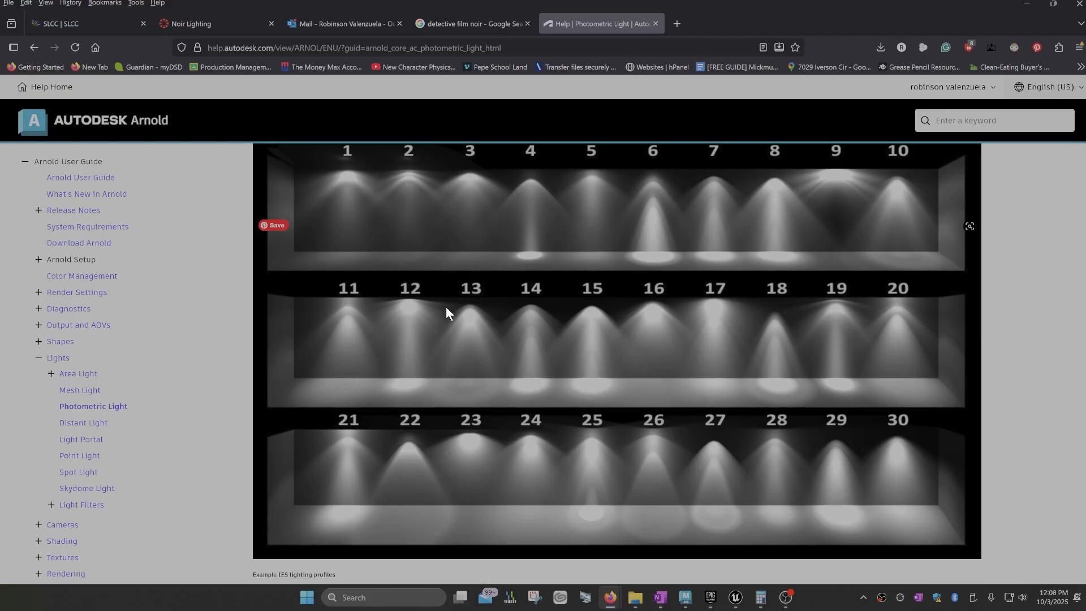
scroll(446, 307, "up", 1)
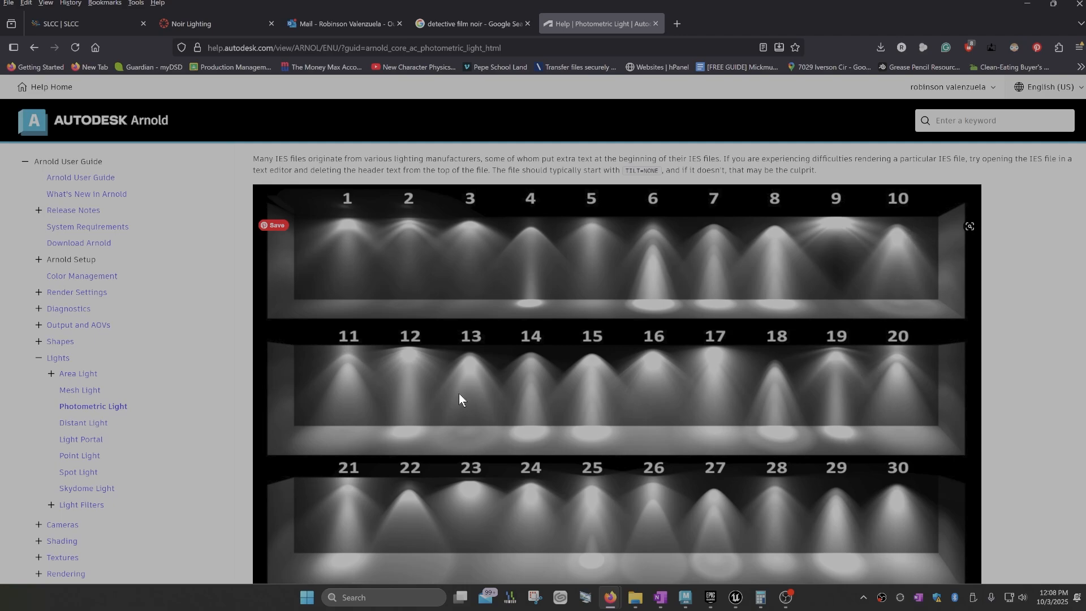
scroll(352, 406, "down", 2)
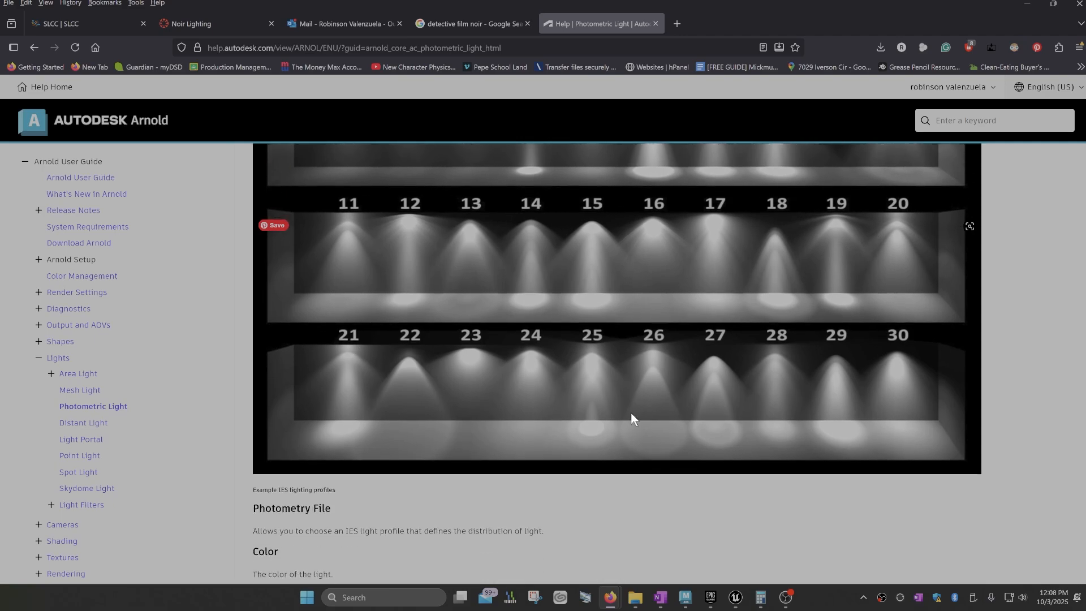
scroll(643, 356, "up", 3)
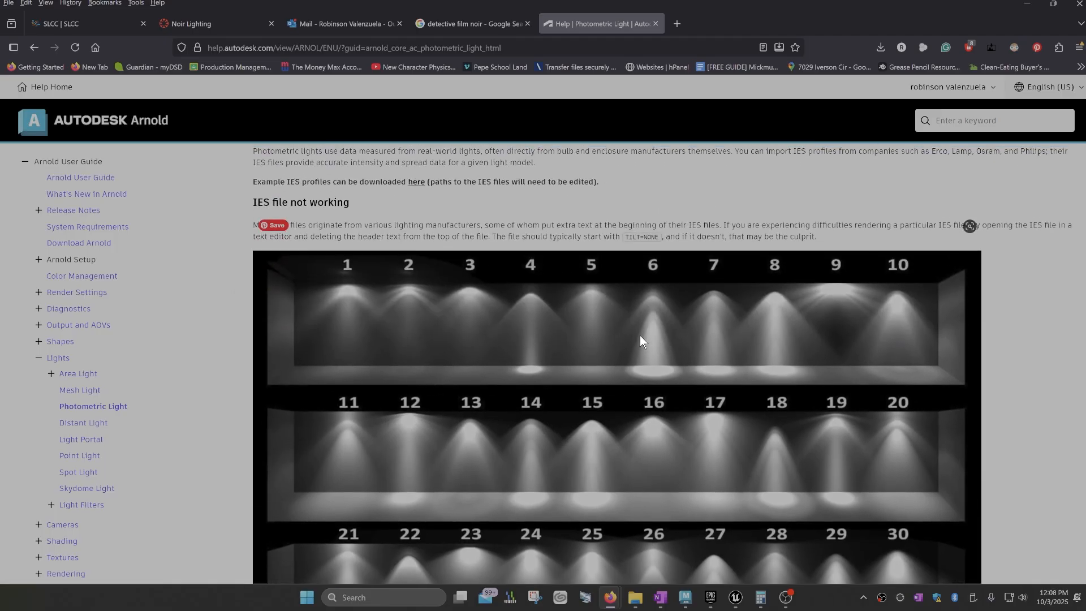
scroll(640, 335, "up", 1)
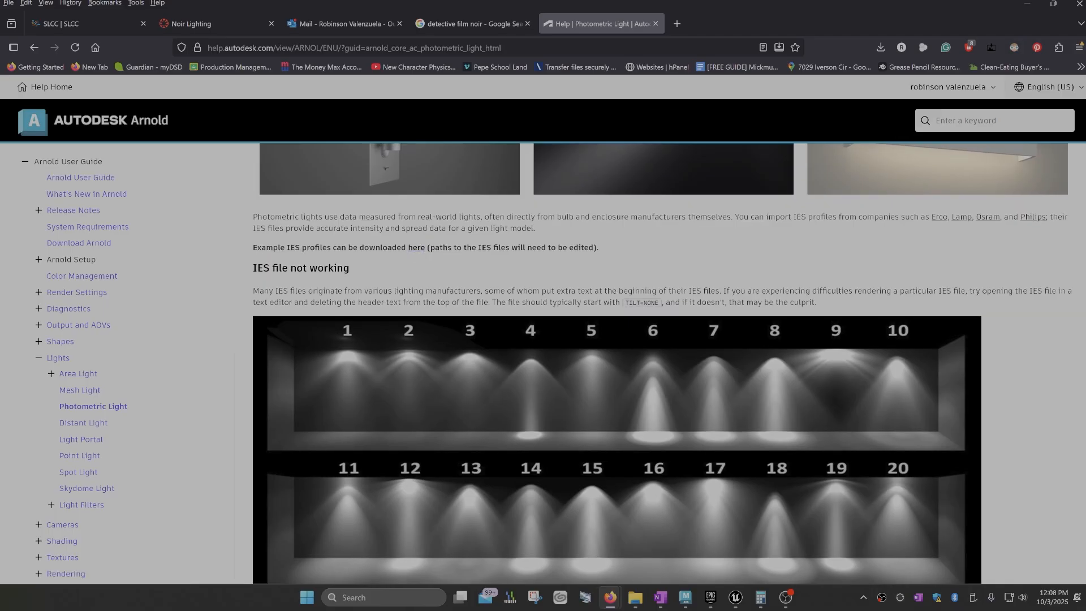
left_click(418, 248)
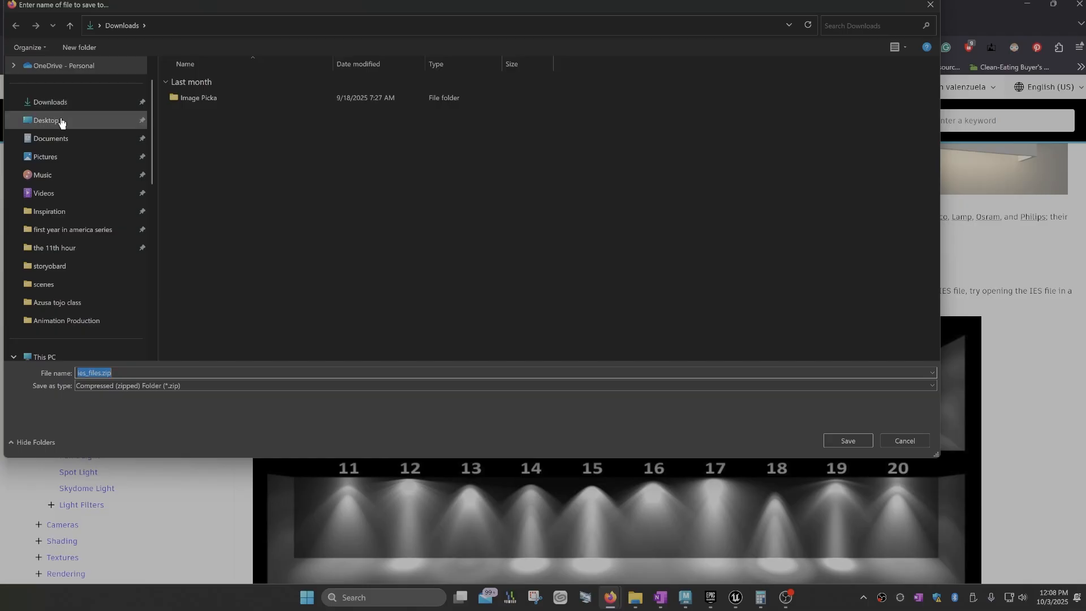
left_click(47, 120)
left_click(843, 441)
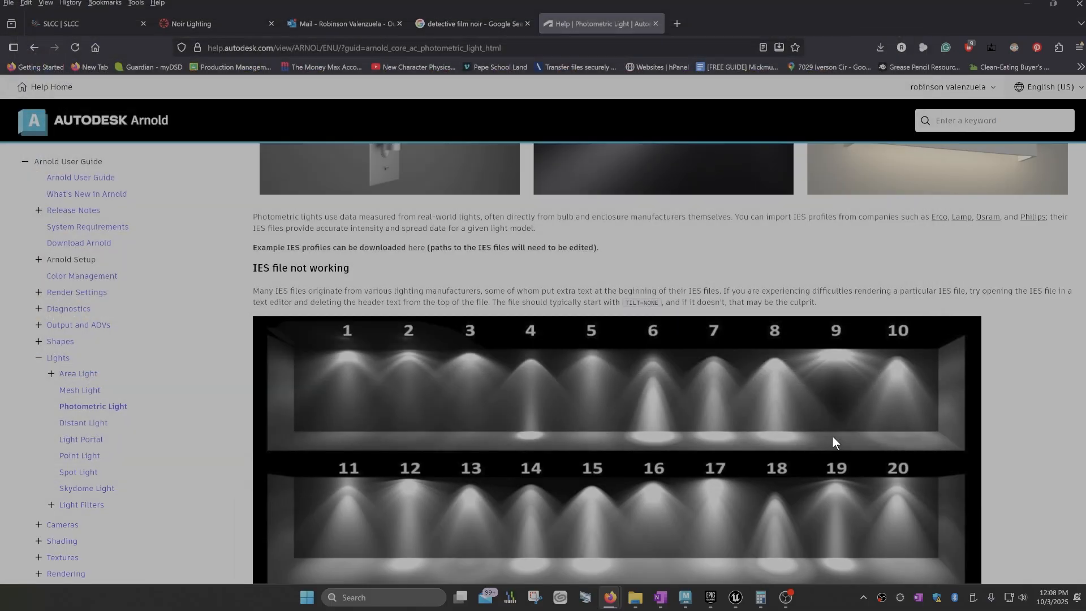
Show the downloaded ies_files.zip in its folder and extract it to an ies_files folder on the Desktop.
left_click(881, 48)
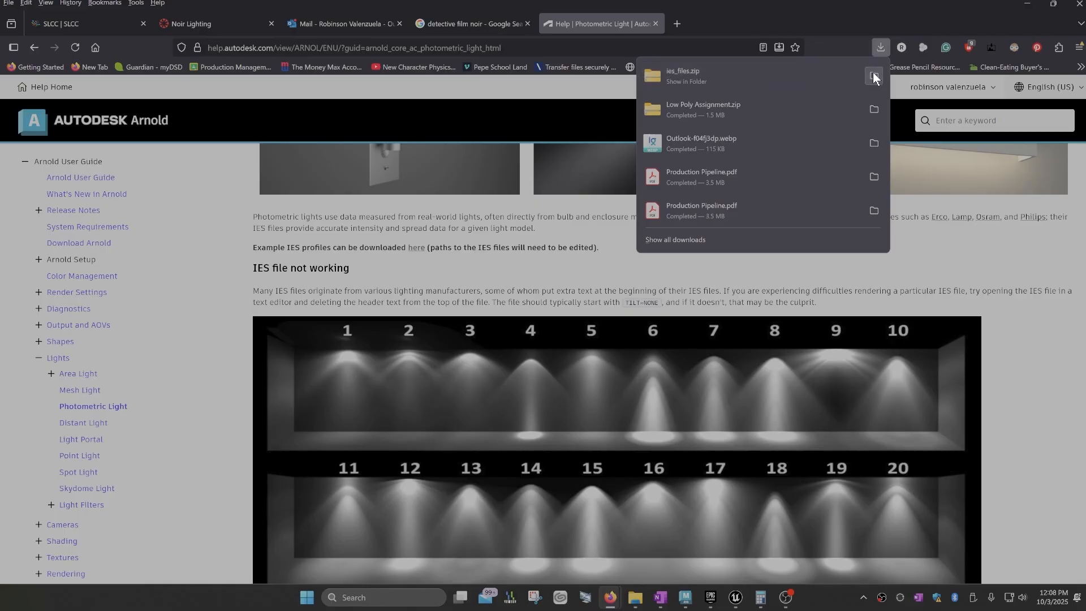
left_click(874, 76)
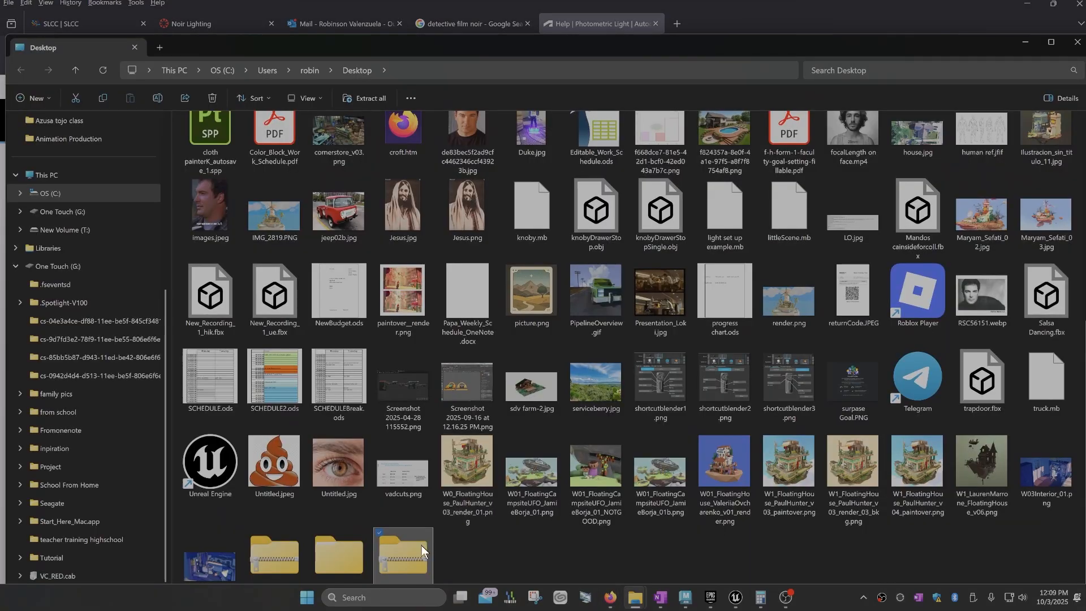
right_click(407, 556)
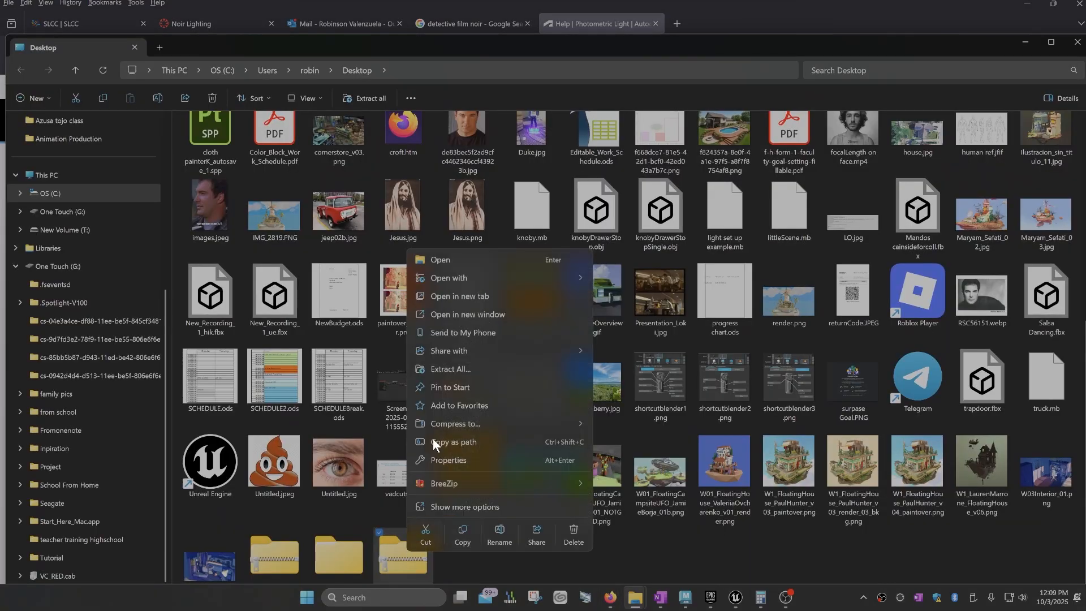
left_click(456, 368)
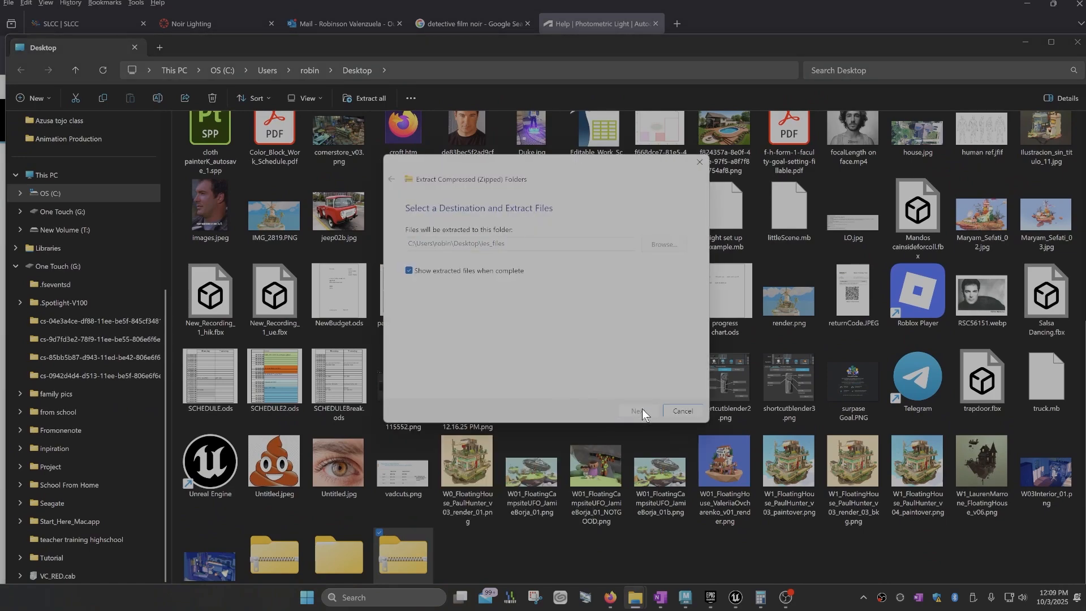
left_click(638, 411)
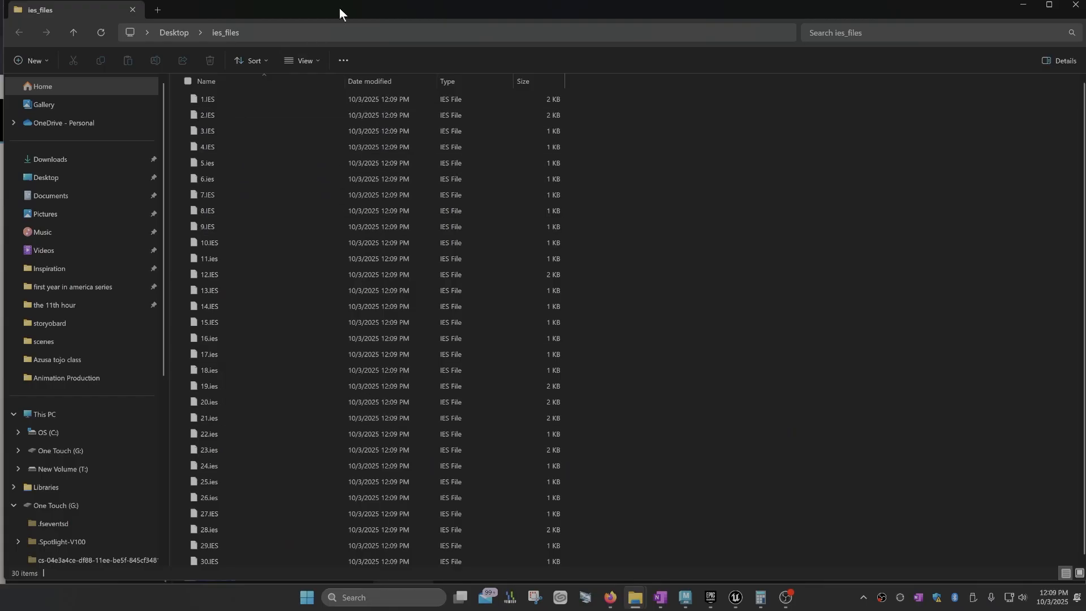
Compare the extracted numbered IES files with the guide's profile image, clearing the folder windows out of the way.
left_click_drag(340, 7, 334, 183)
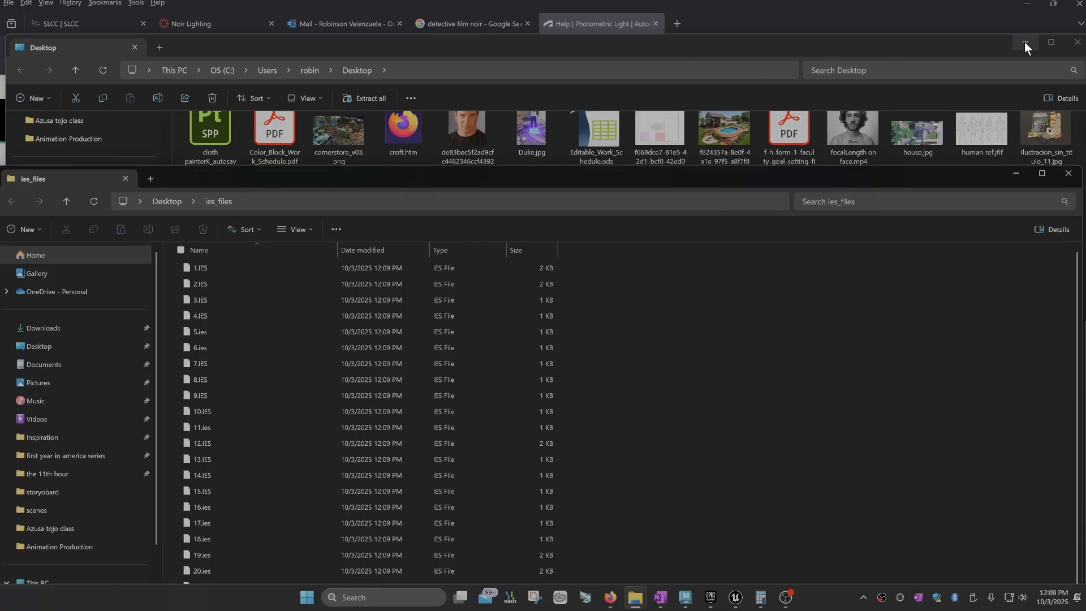
left_click(1077, 43)
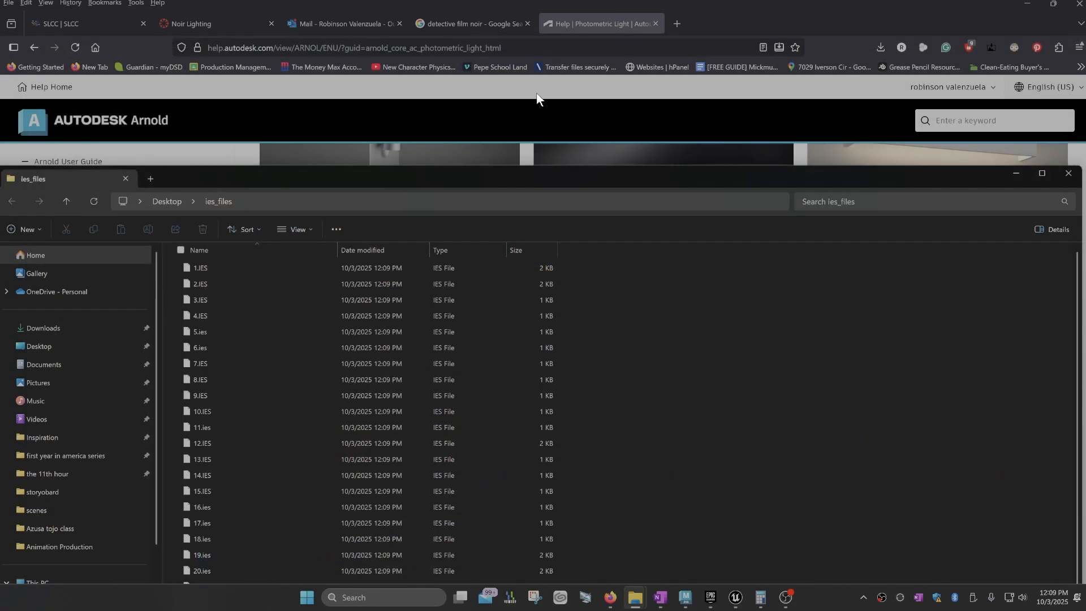
left_click_drag(509, 174, 497, 513)
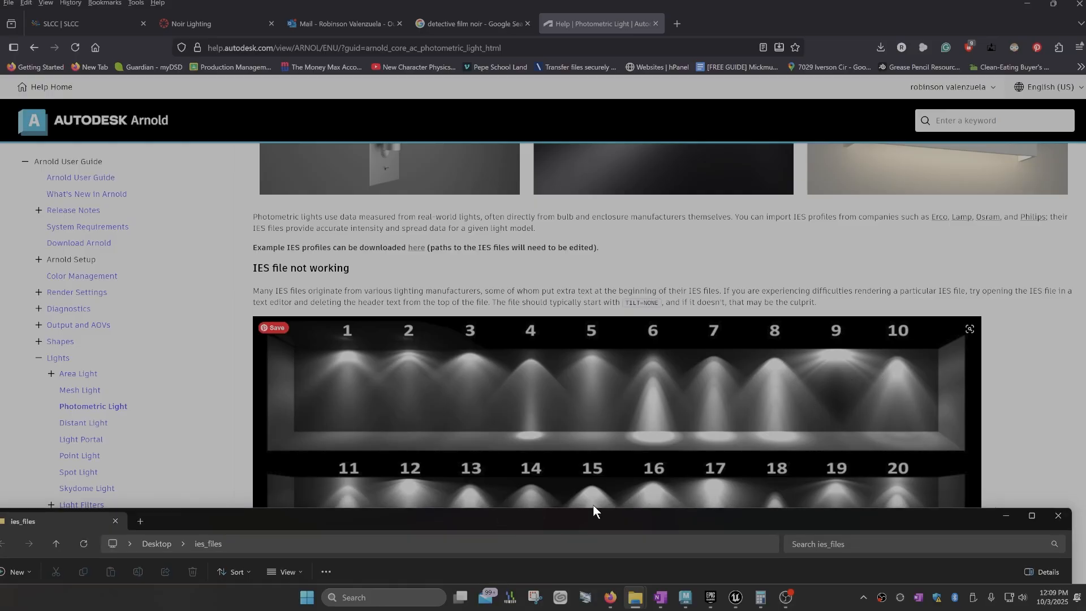
left_click_drag(576, 517, 585, 106)
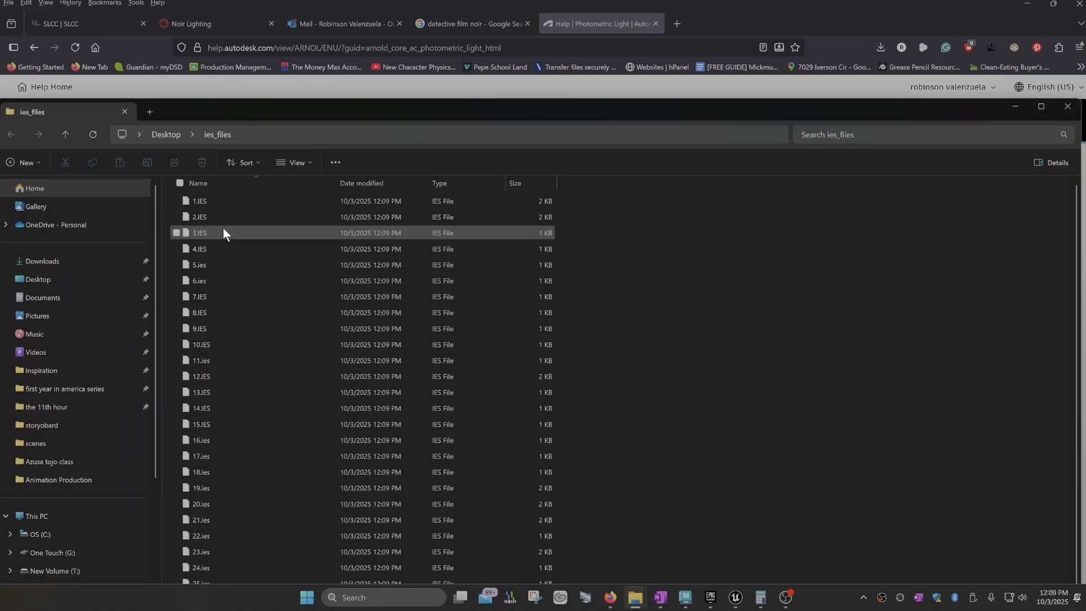
left_click(1015, 107)
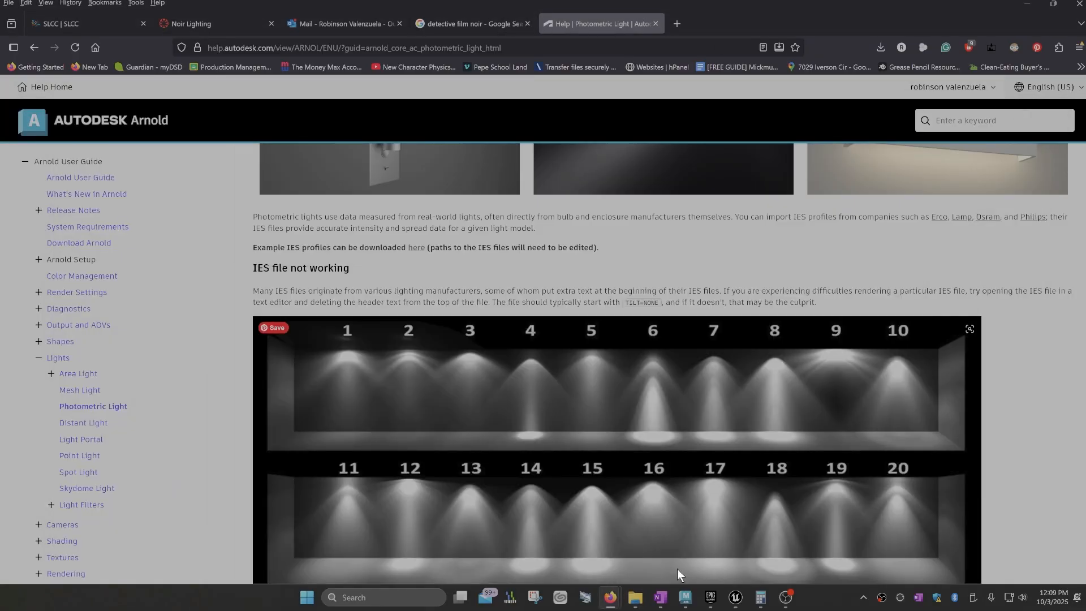
Switch back to Maya and load 8.IES from the Desktop's ies_files folder as the photometric light's photometry file.
left_click(685, 597)
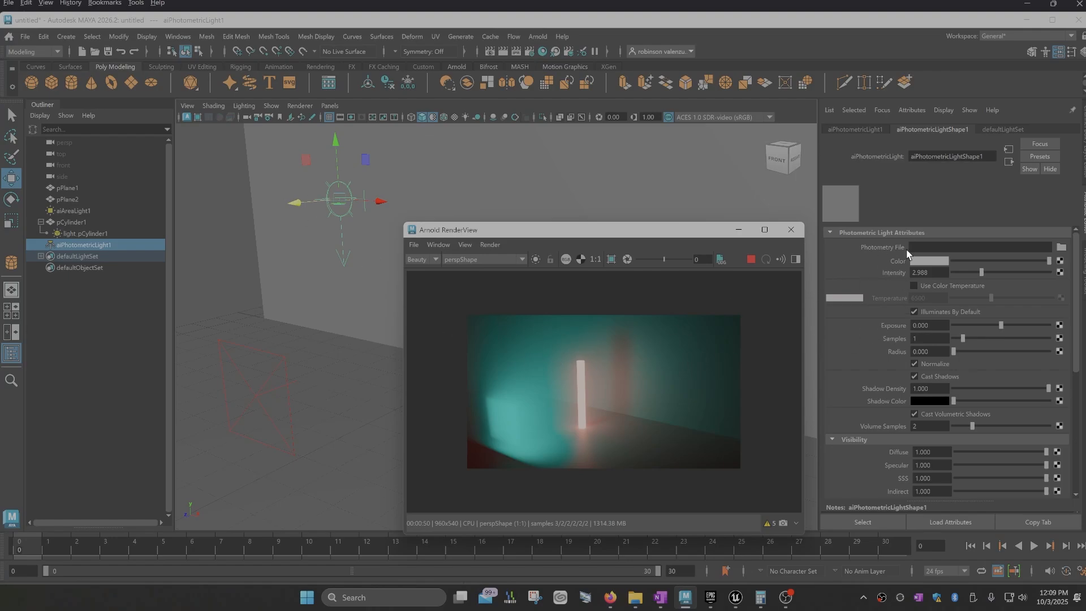
left_click(1061, 249)
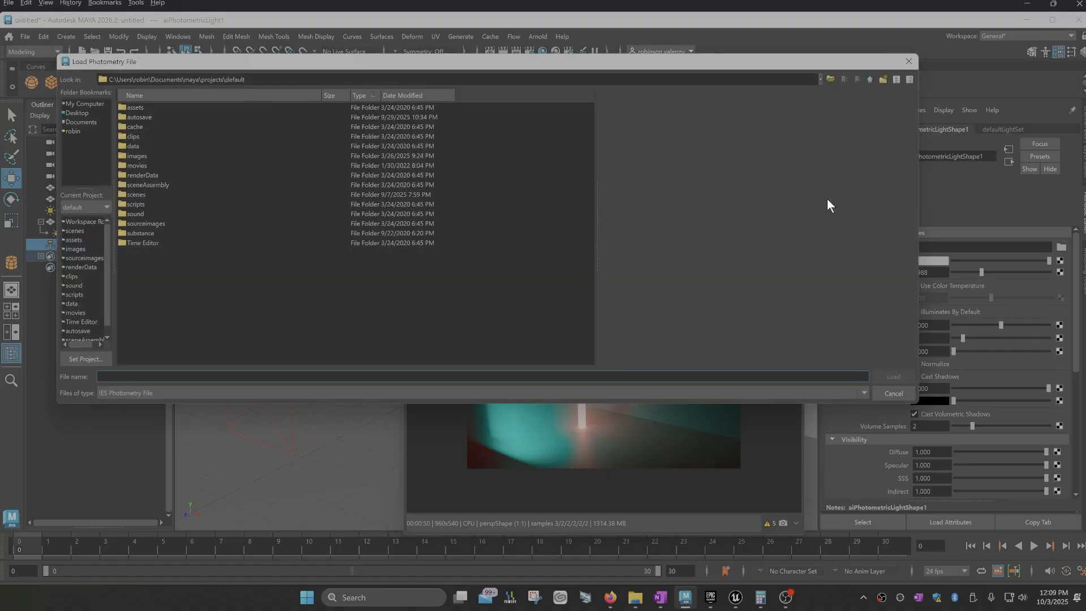
left_click(79, 112)
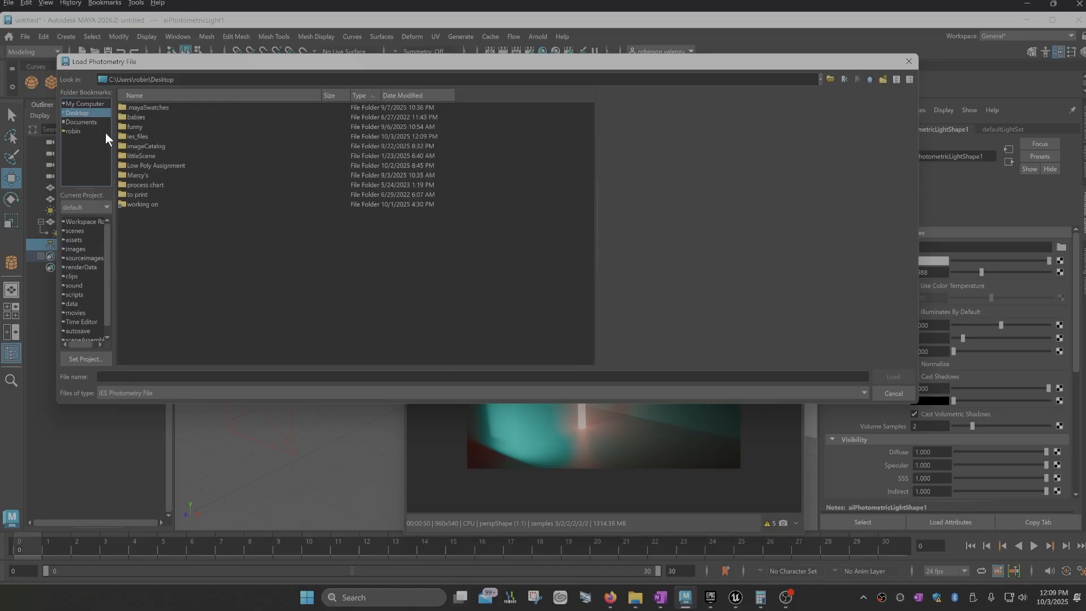
double_click(146, 136)
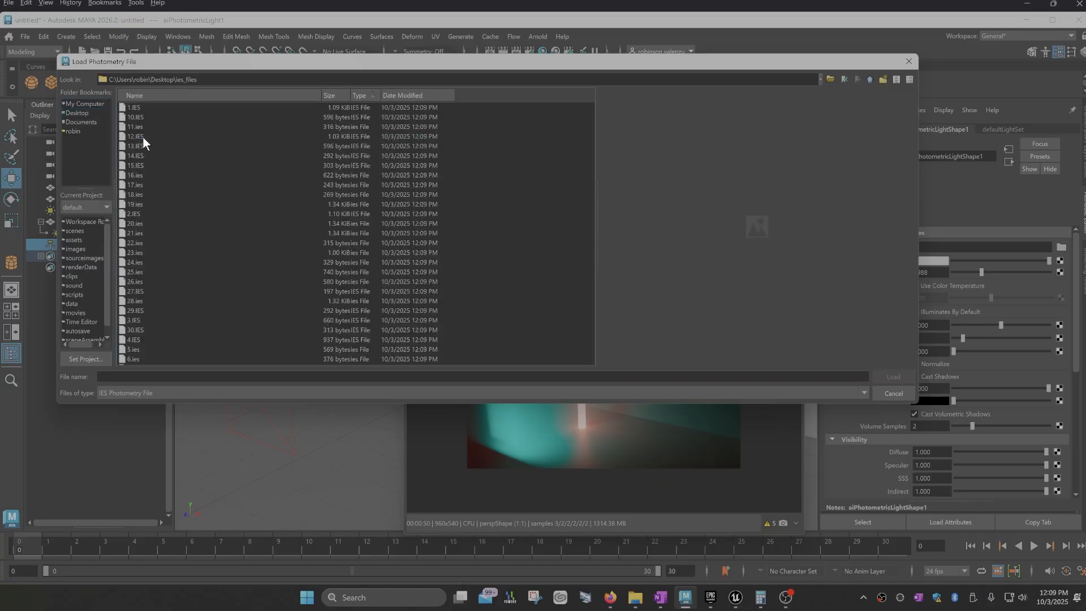
left_click(134, 175)
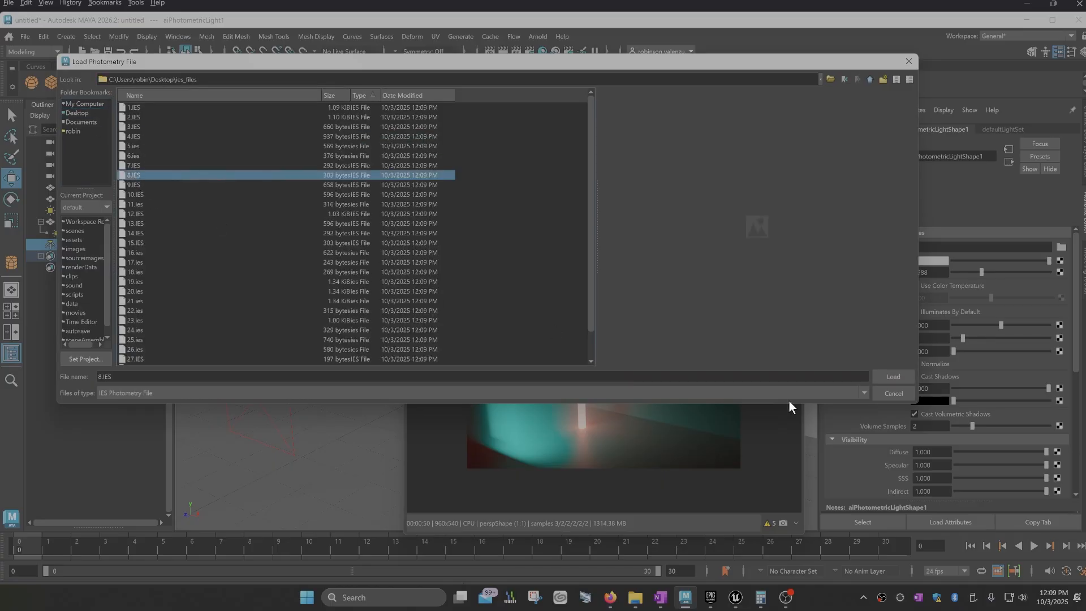
left_click(895, 378)
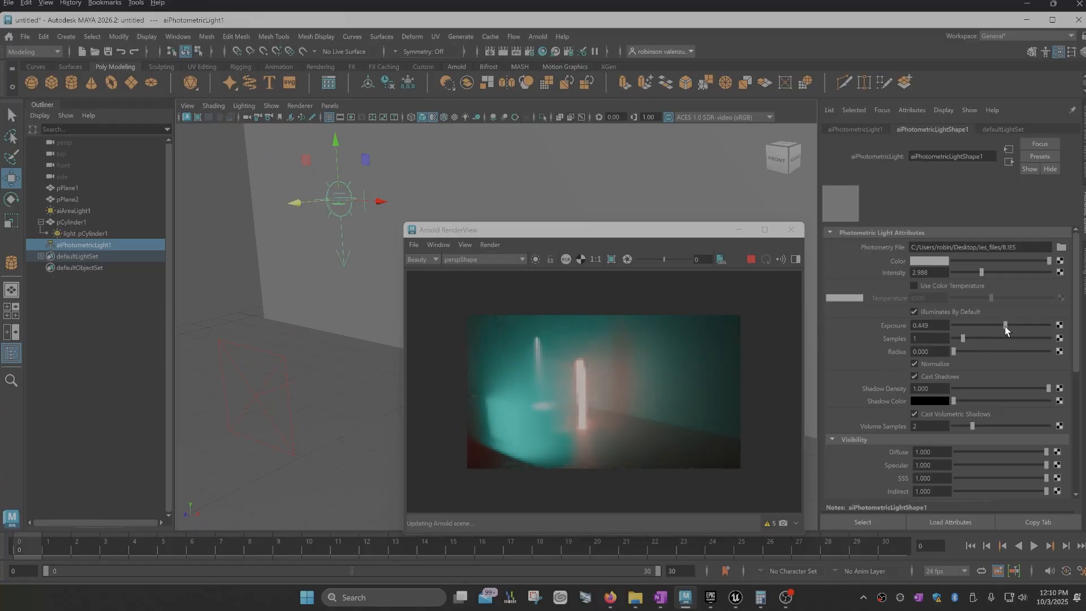
Raise the photometric light's exposure to about 3.9 and reduce the cylinder mesh light's exposure to about 4.6.
left_click(1019, 325)
left_click_drag(1020, 321, 1038, 317)
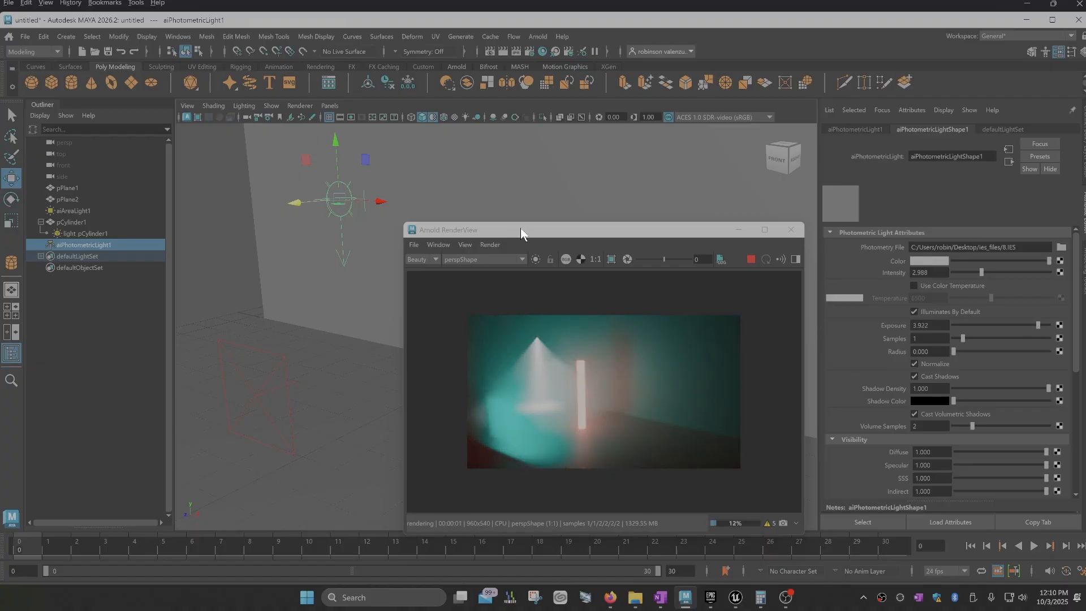
left_click_drag(526, 229, 487, 351)
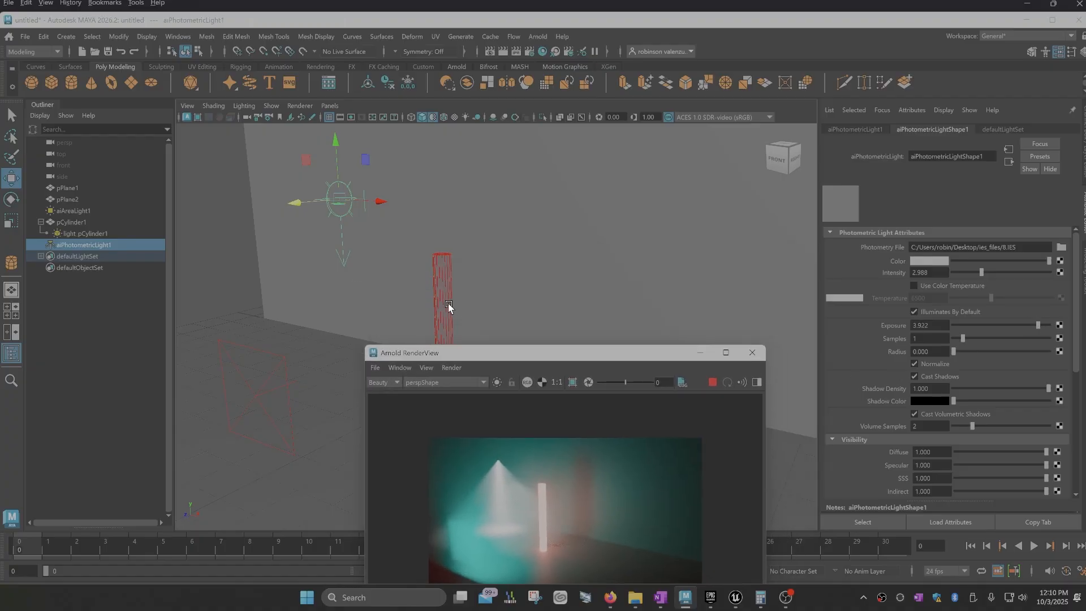
left_click(445, 304)
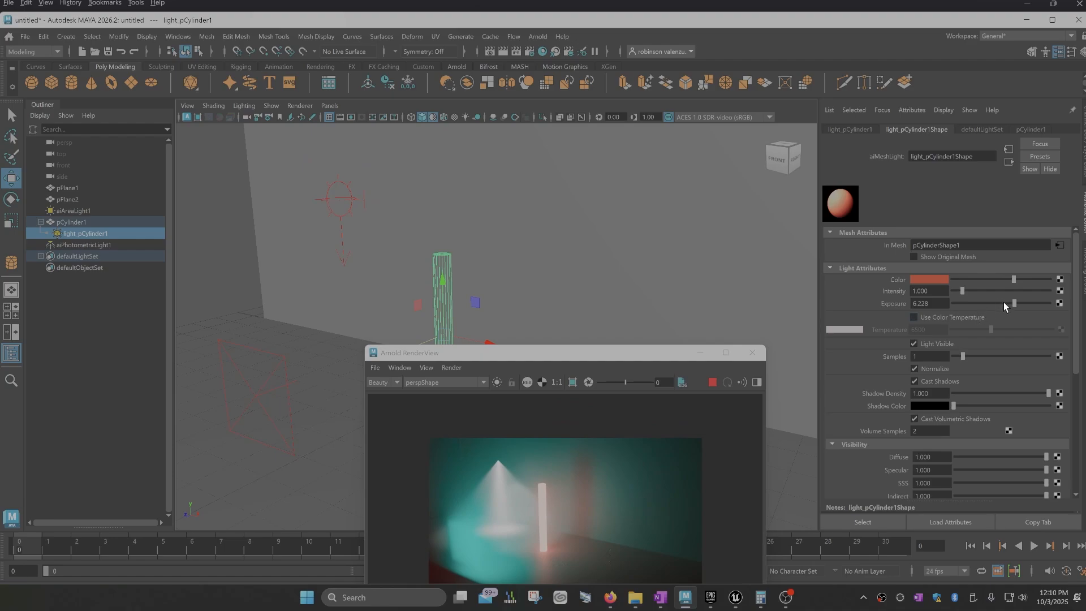
left_click_drag(1015, 304, 1005, 306)
Examine the updated Arnold render of the photometric cone and glowing cylinder up close, and close the render view.
left_click_drag(565, 355, 570, 191)
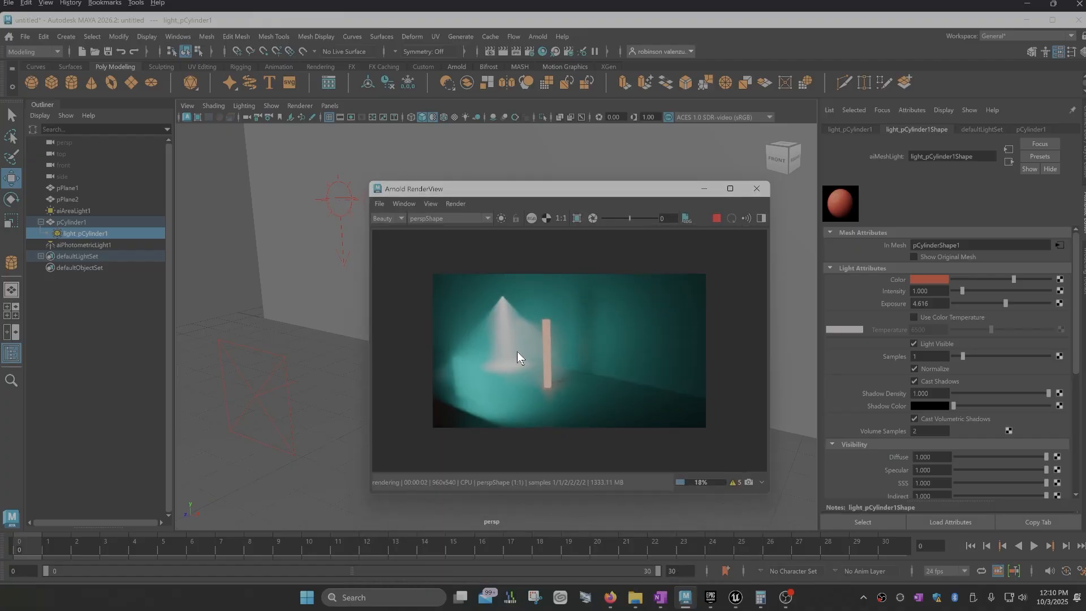
scroll(517, 352, "up", 2)
scroll(517, 352, "down", 1)
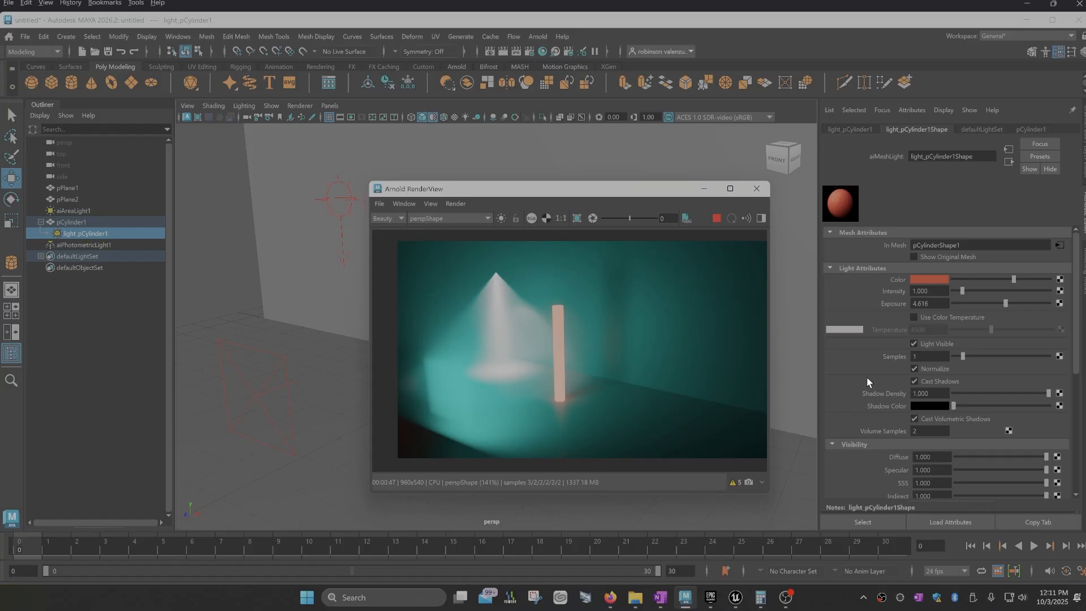
left_click(756, 191)
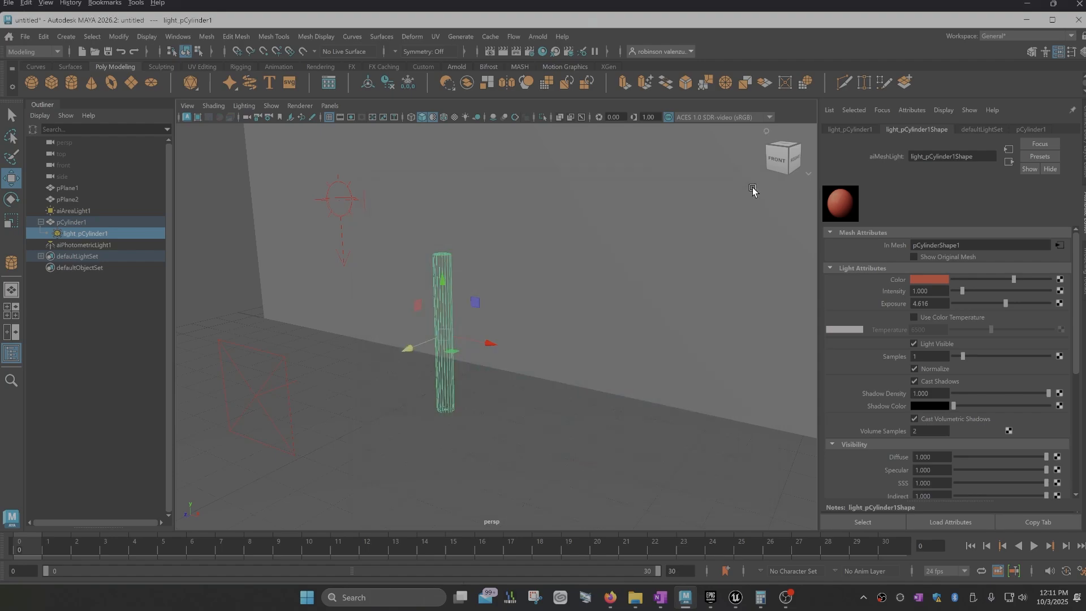
Change the menu set to Rigging and open the Content Browser.
left_click(56, 53)
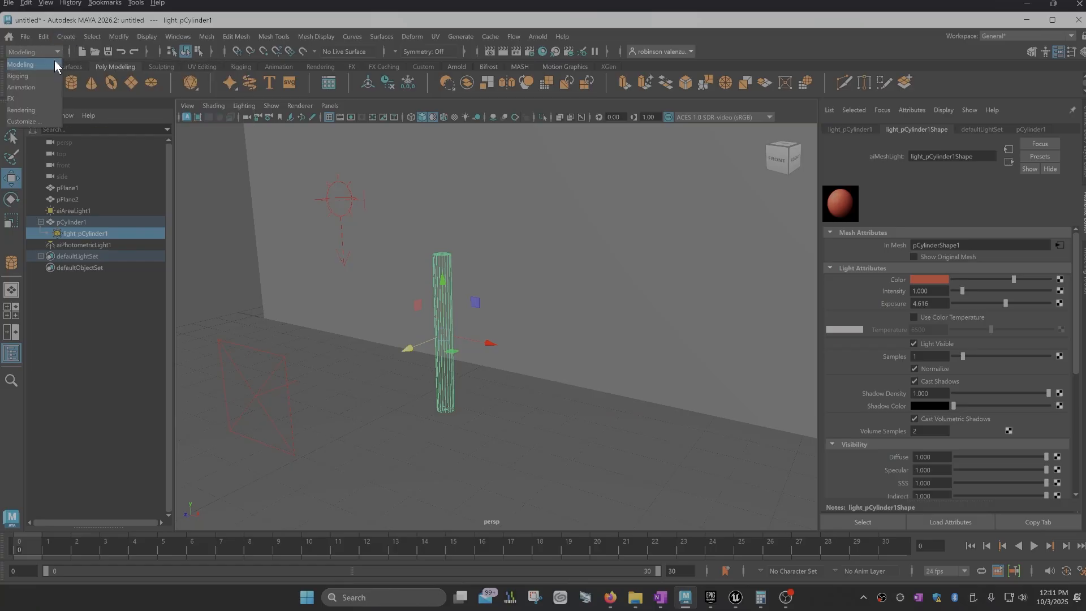
left_click(42, 76)
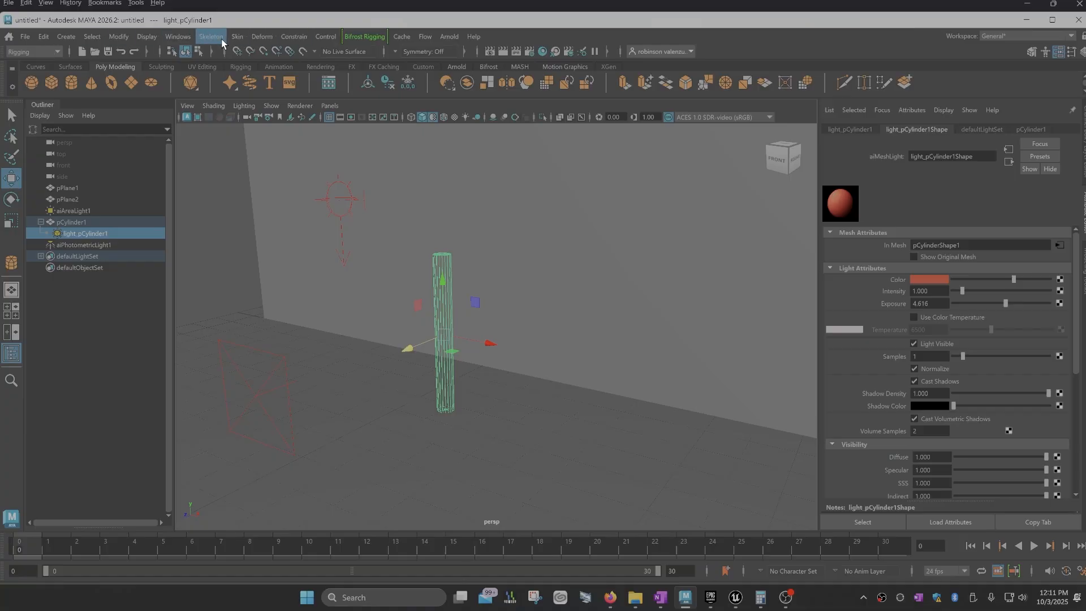
left_click(181, 39)
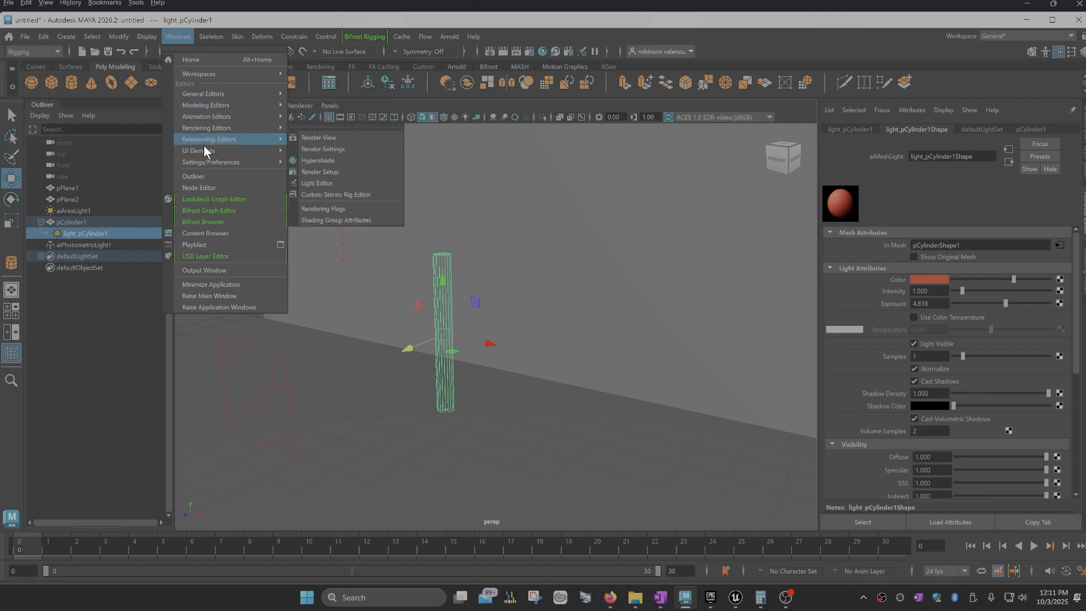
left_click(222, 231)
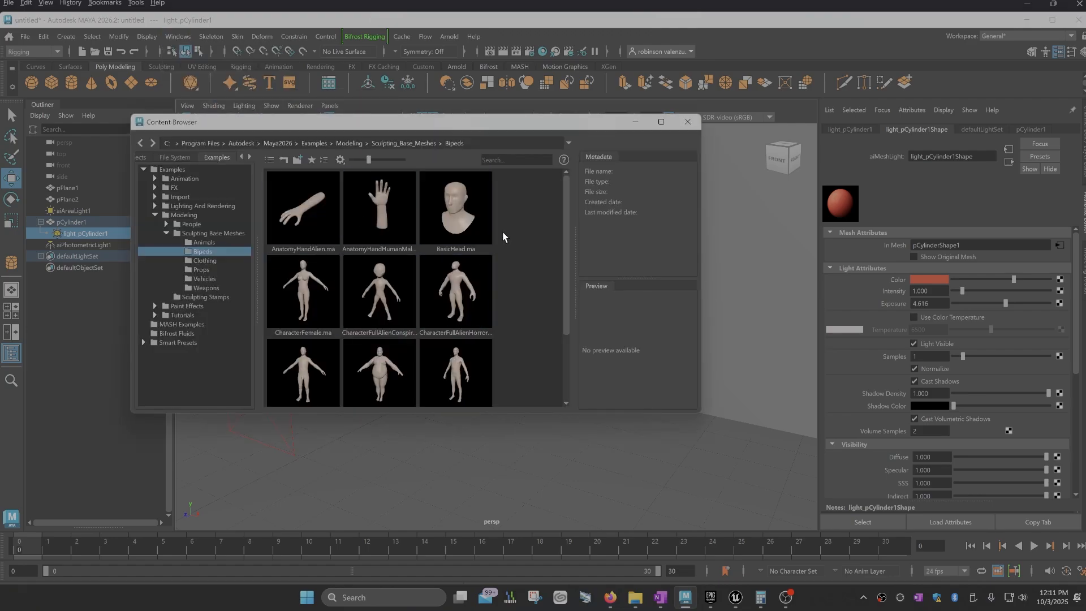
Import CharacterFemale.ma from the Bipeds sculpting base meshes in the examples, and close the Content Browser.
left_click(172, 157)
left_click(145, 157)
left_click(195, 158)
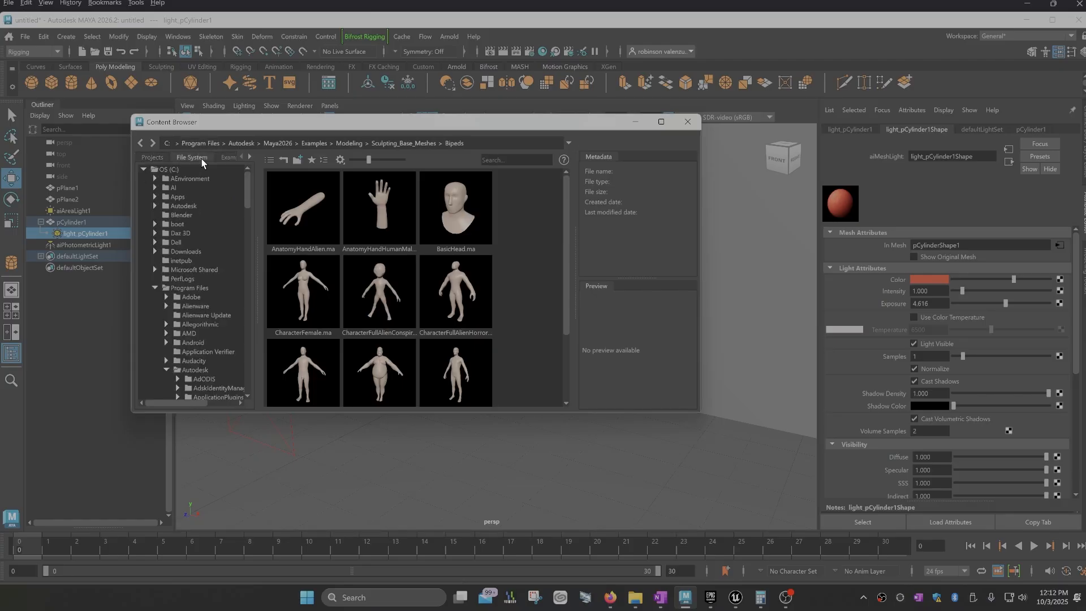
left_click(226, 157)
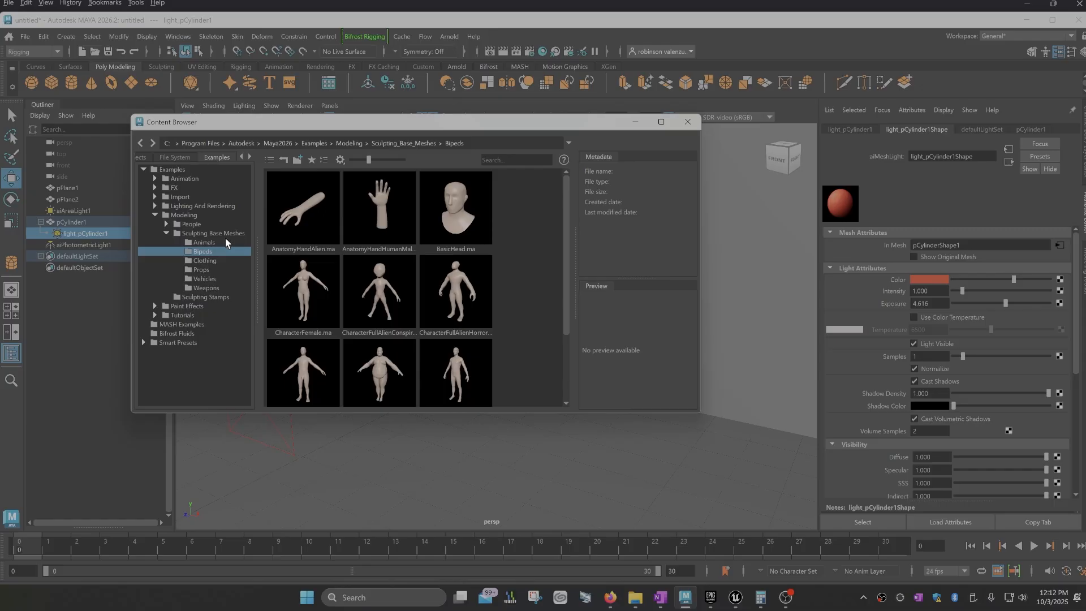
scroll(383, 228, "down", 2)
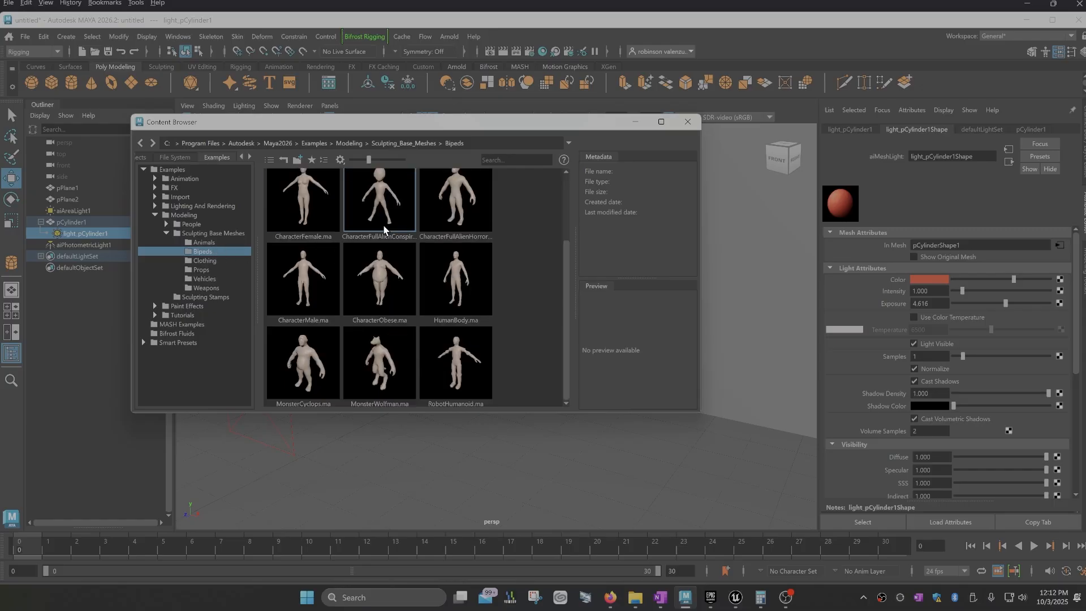
scroll(390, 228, "up", 2)
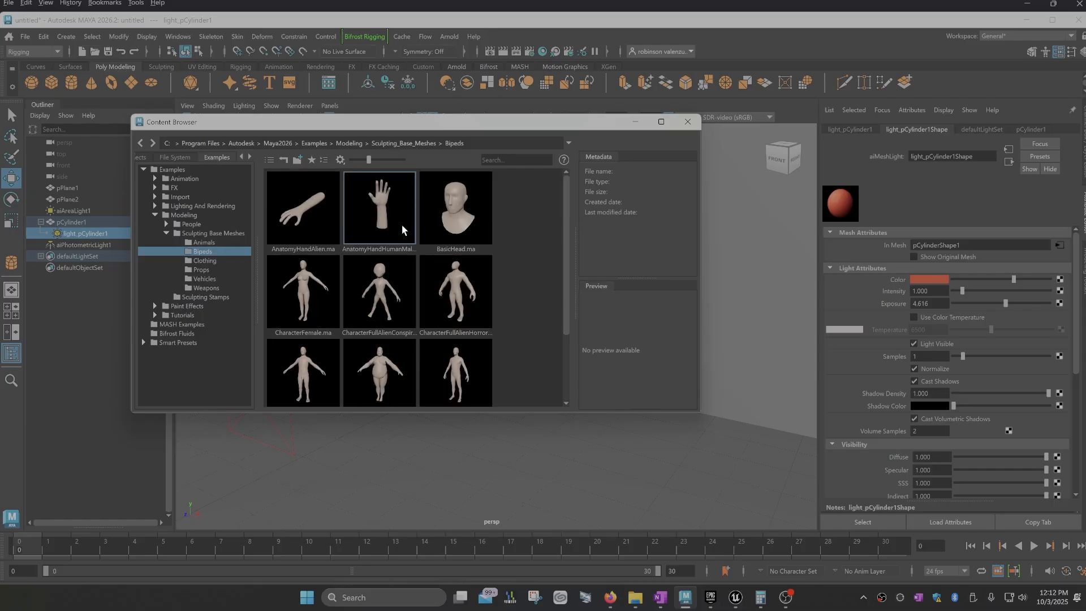
scroll(402, 228, "down", 2)
left_click(304, 207)
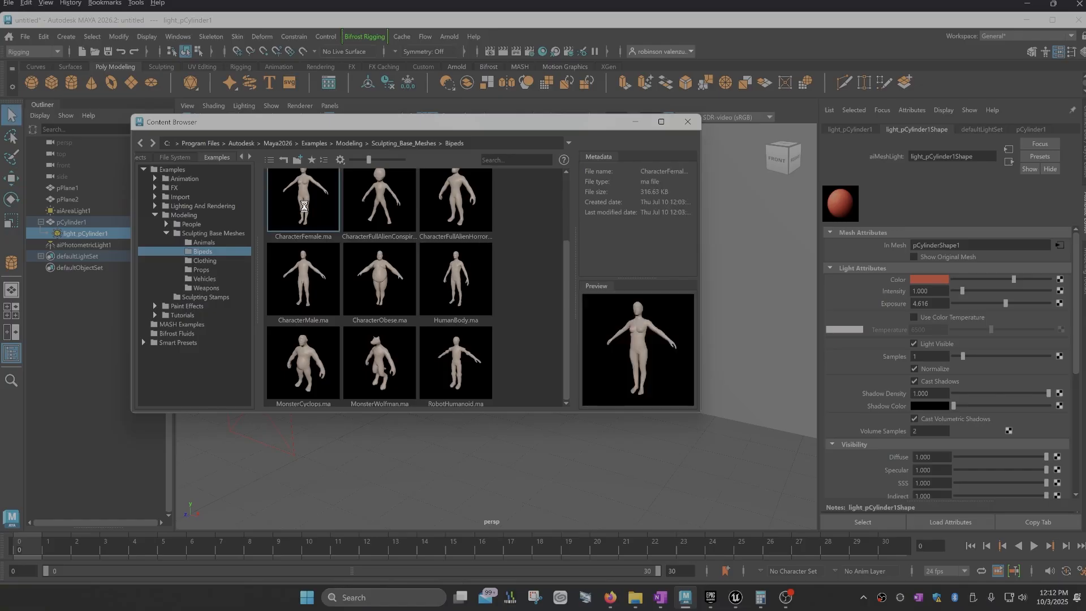
left_click(687, 122)
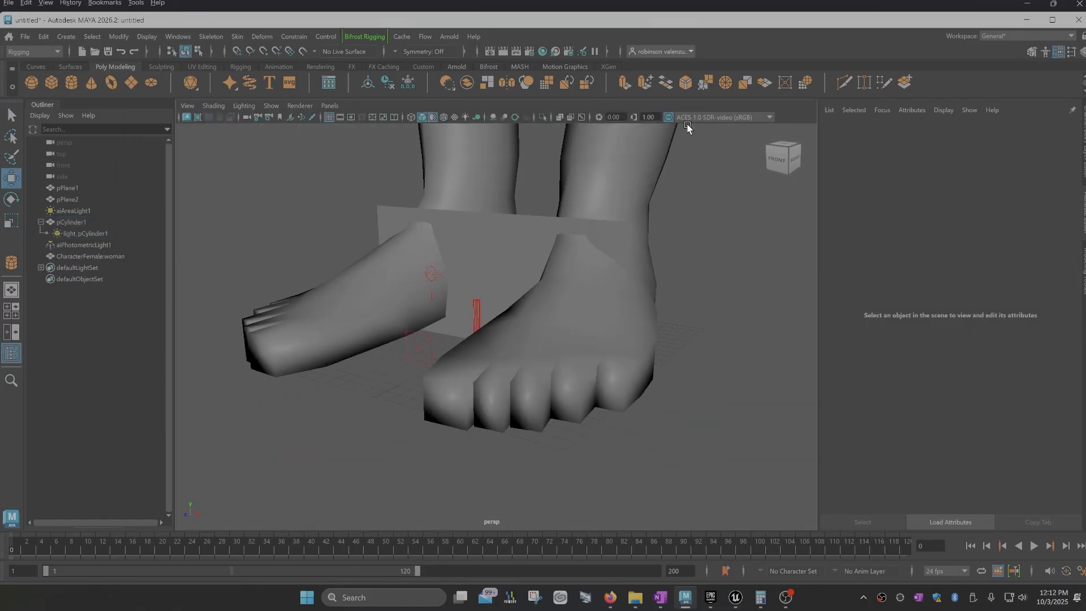
Scale the imported female character down uniformly to about 0.035 so it fits the floor-and-wall set.
scroll(688, 127, "down", 6)
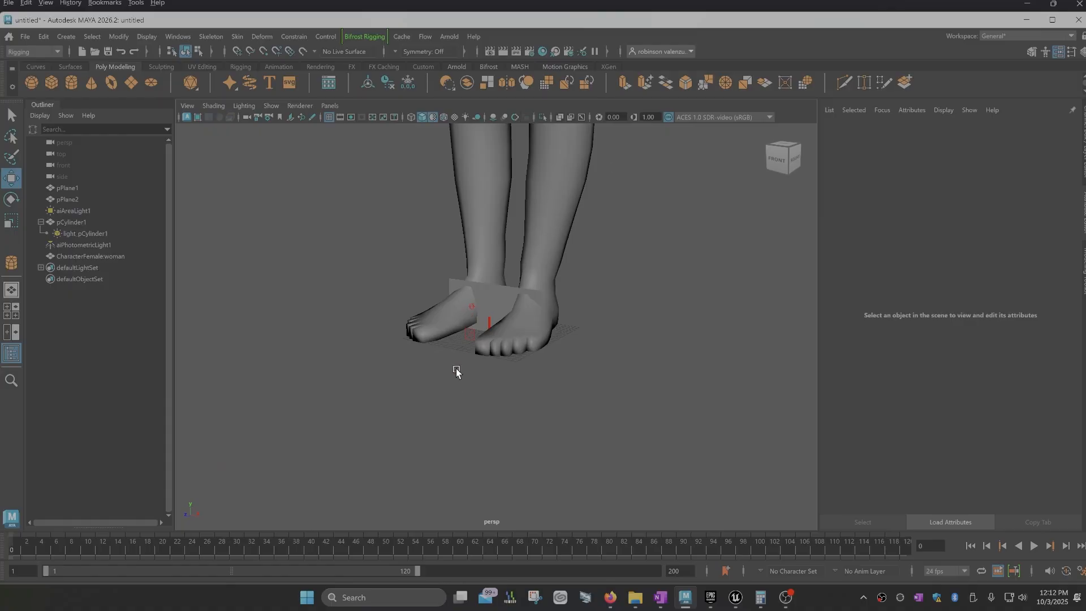
scroll(456, 371, "up", 3)
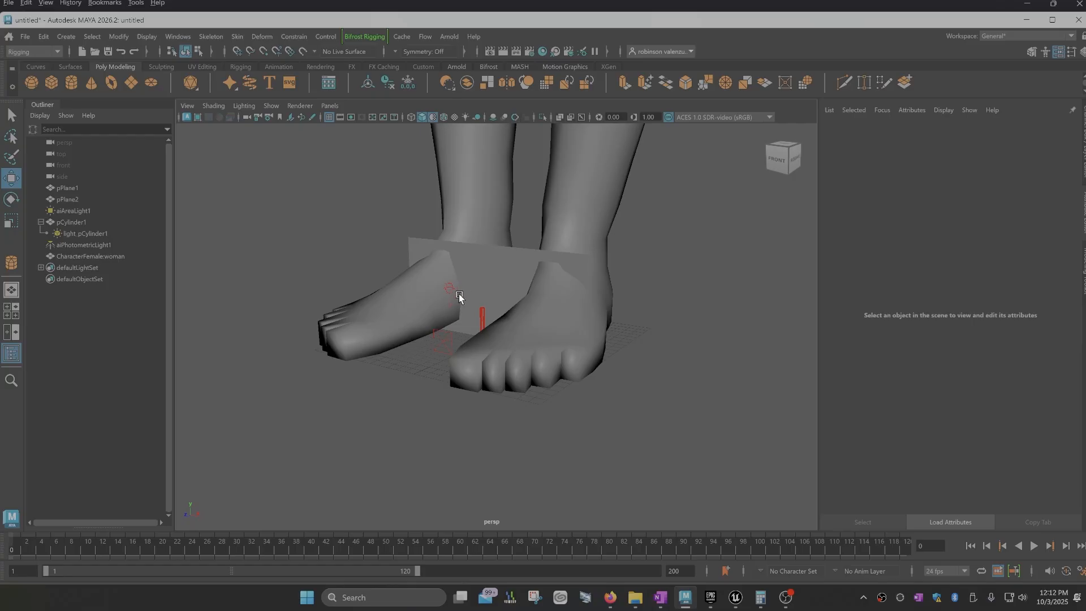
scroll(459, 297, "down", 1)
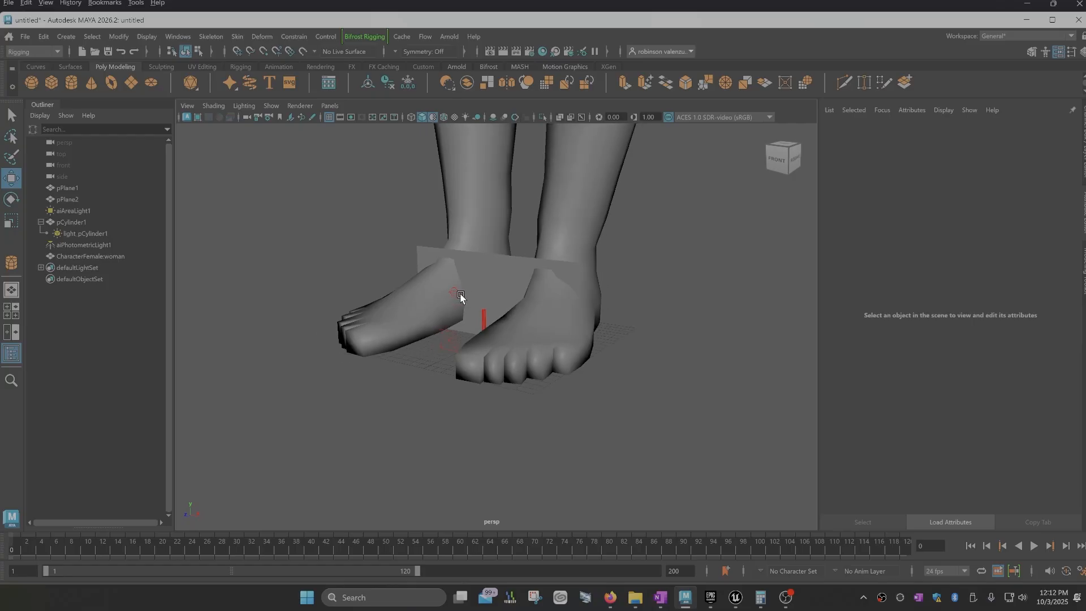
left_click(574, 227)
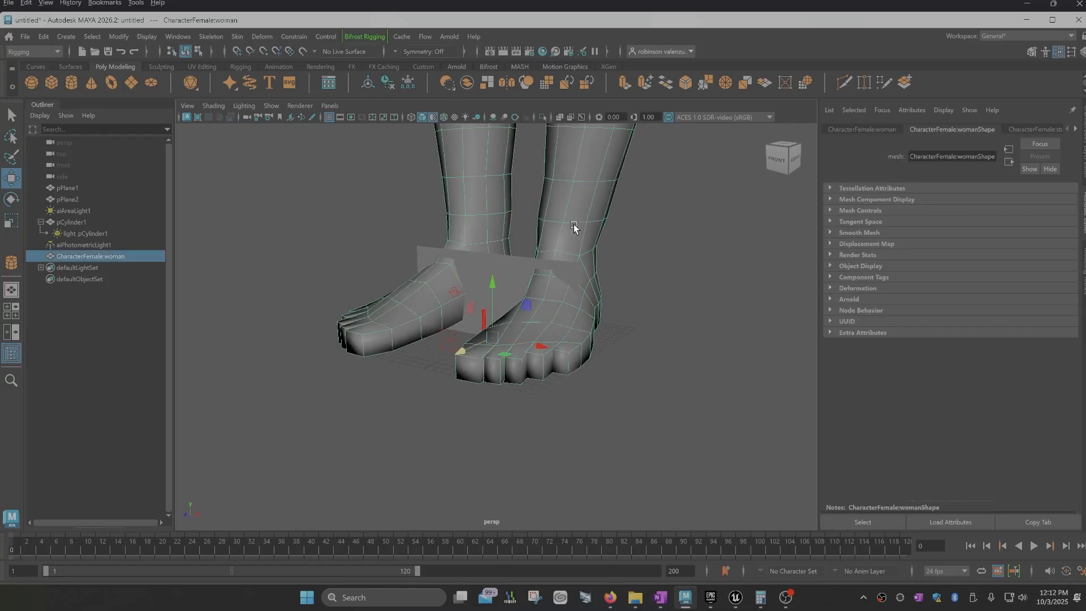
key("r")
scroll(424, 368, "down", 5)
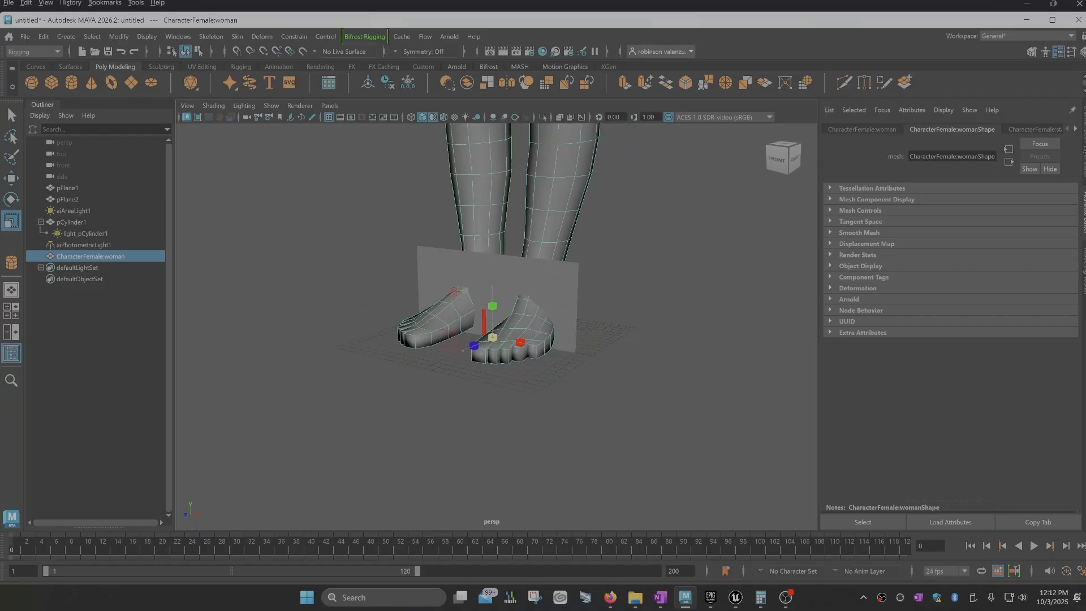
left_click_drag(493, 337, 14, 495)
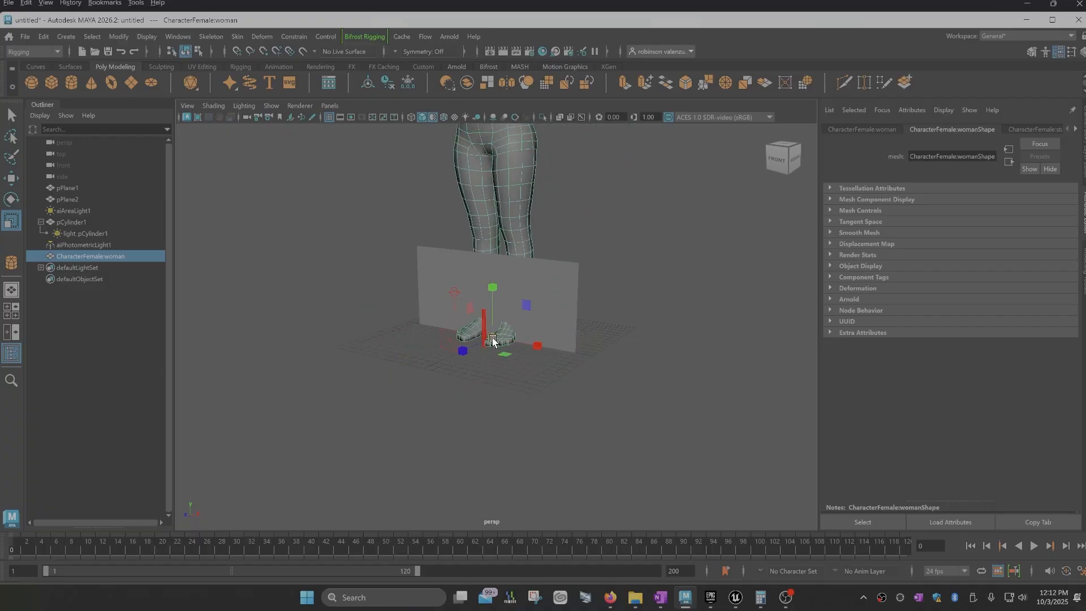
left_click_drag(493, 339, 143, 519)
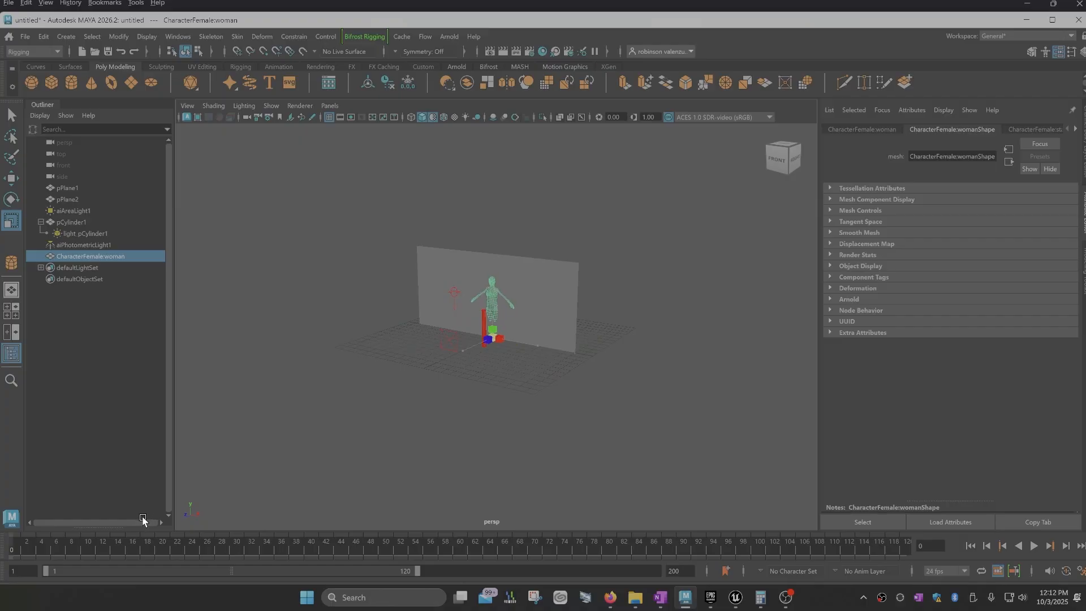
Move the wall plane back along its depth axis, away from the character.
left_click(554, 277)
key("w")
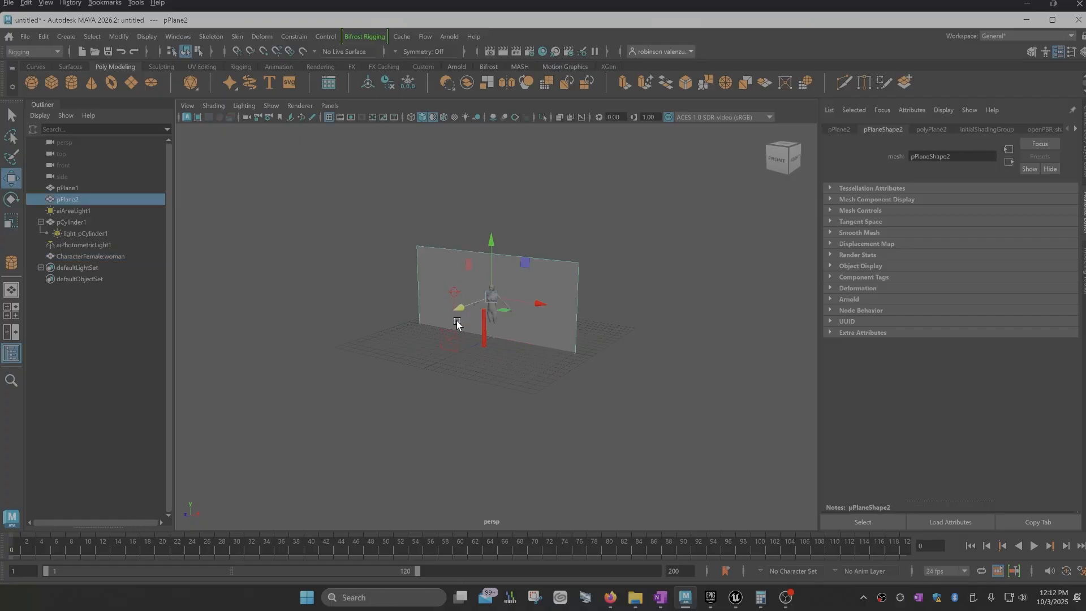
left_click_drag(458, 308, 492, 294)
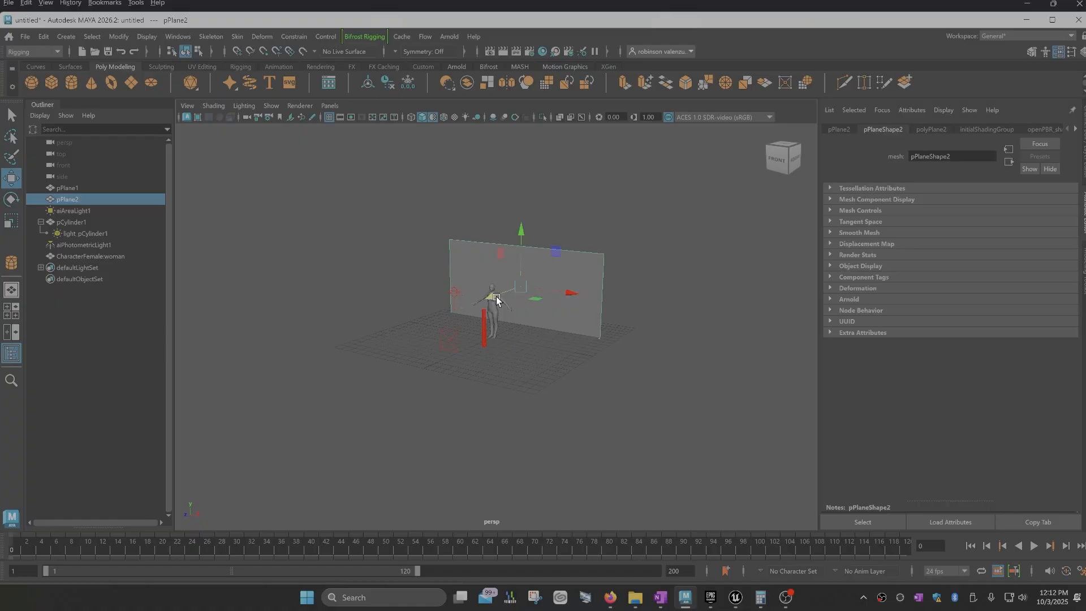
scroll(514, 365, "up", 5)
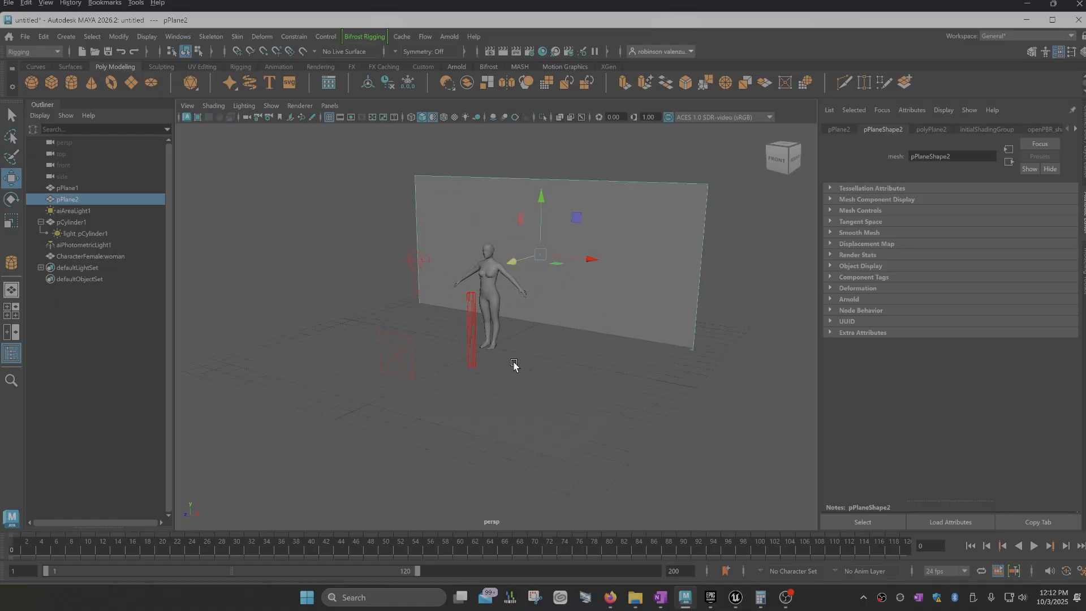
Freeze the female character's transformations so its scale values reset to 1.
left_click(489, 275)
left_click_drag(481, 311, 510, 238, "alt")
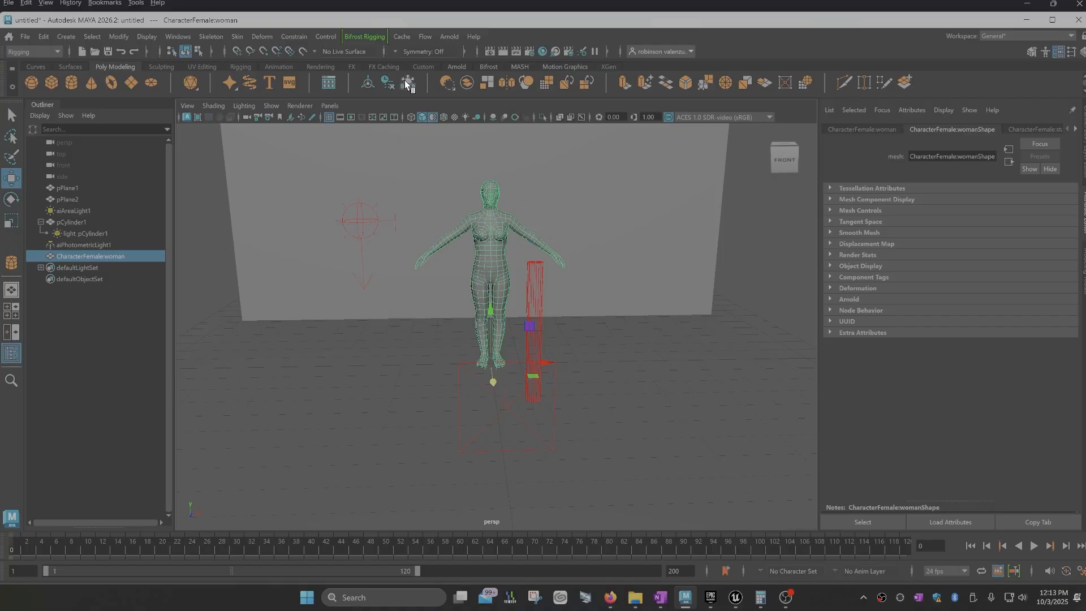
key("ctrl+a")
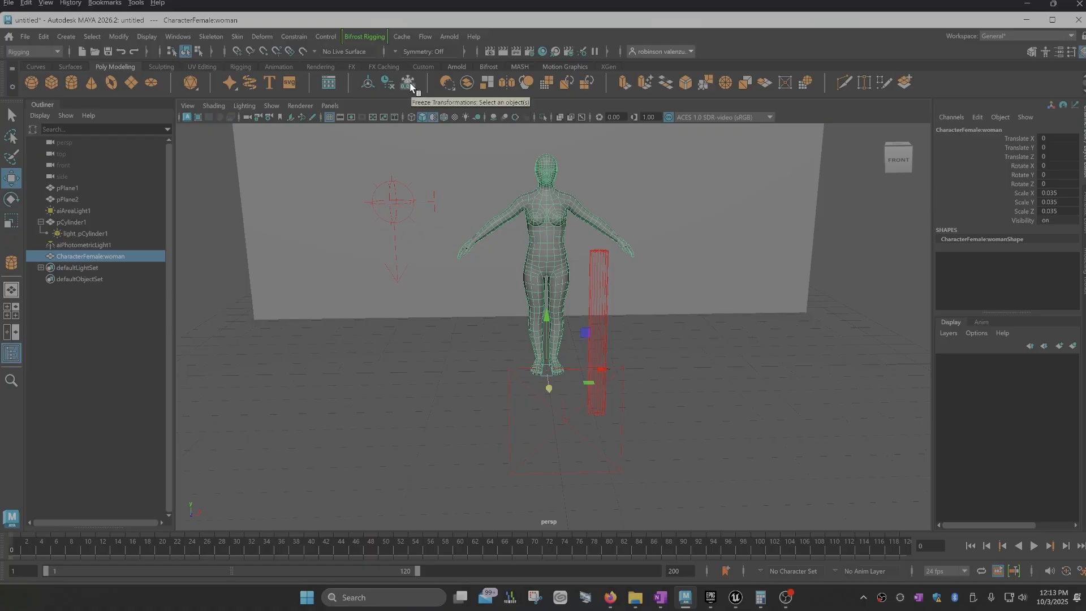
left_click(127, 38)
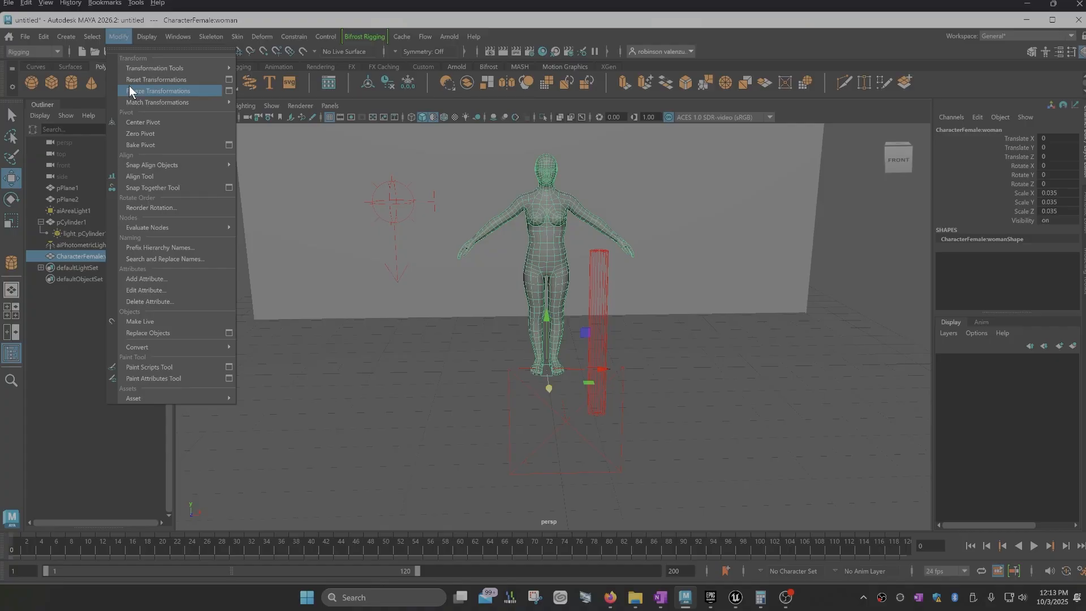
left_click(161, 91)
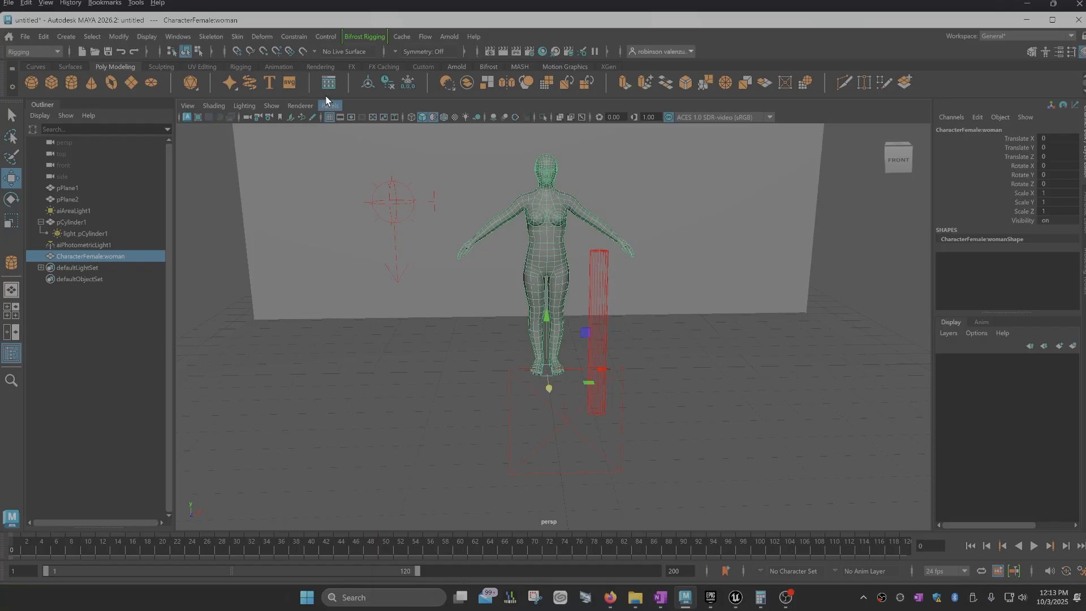
Open the Quick Rig tool beside the character, switch it to Step-By-Step mode and add a new rig character.
left_click(218, 37)
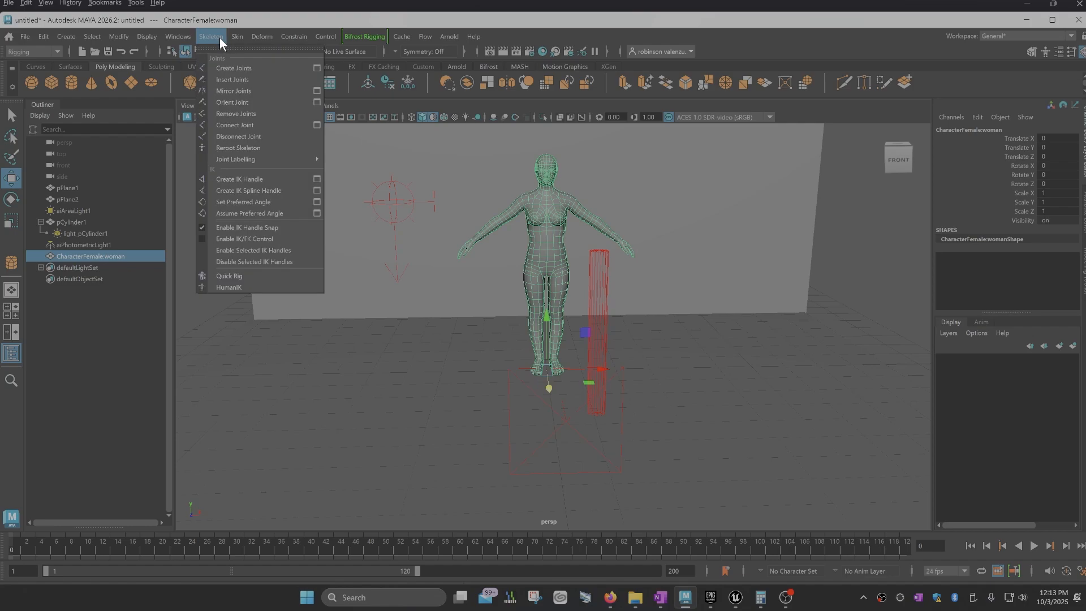
left_click(251, 277)
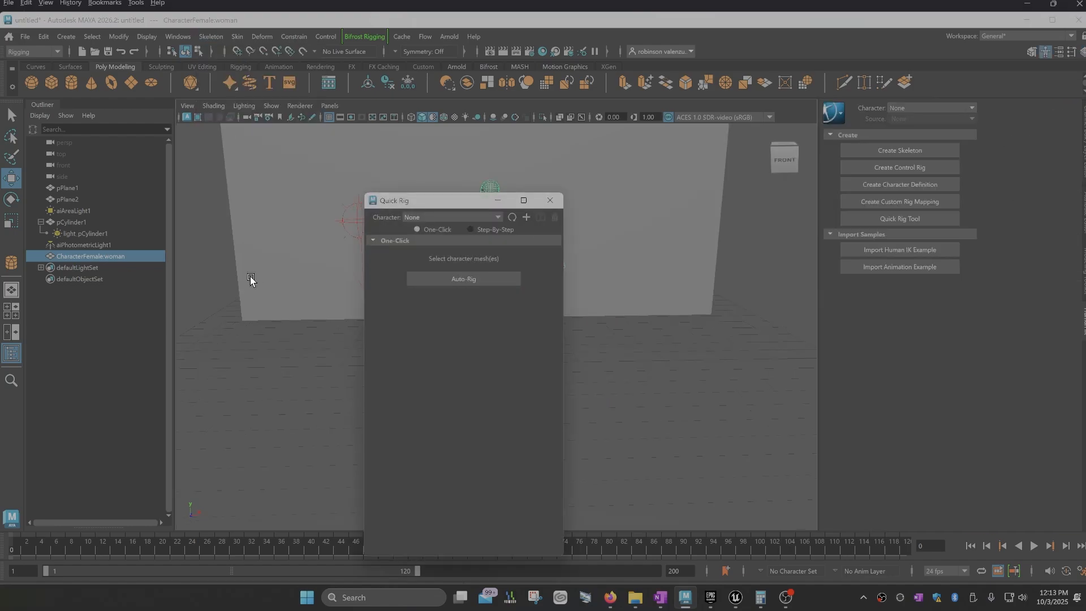
left_click_drag(463, 211, 735, 139)
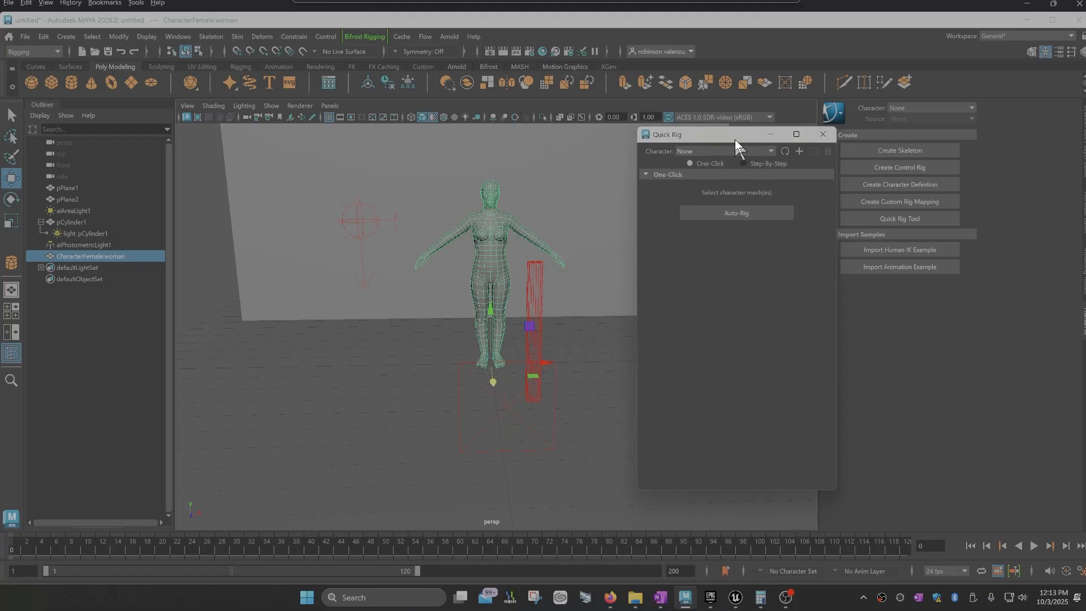
left_click_drag(545, 258, 522, 293, "alt")
scroll(521, 295, "up", 3)
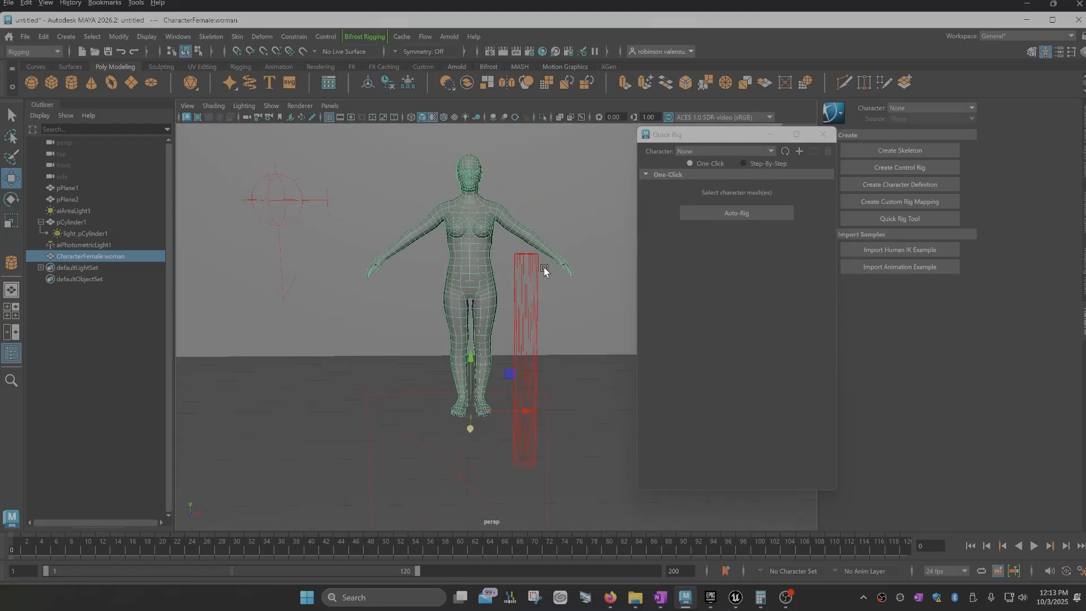
middle_click_drag(545, 269, 532, 283, "alt")
left_click_drag(518, 359, 560, 332, "alt")
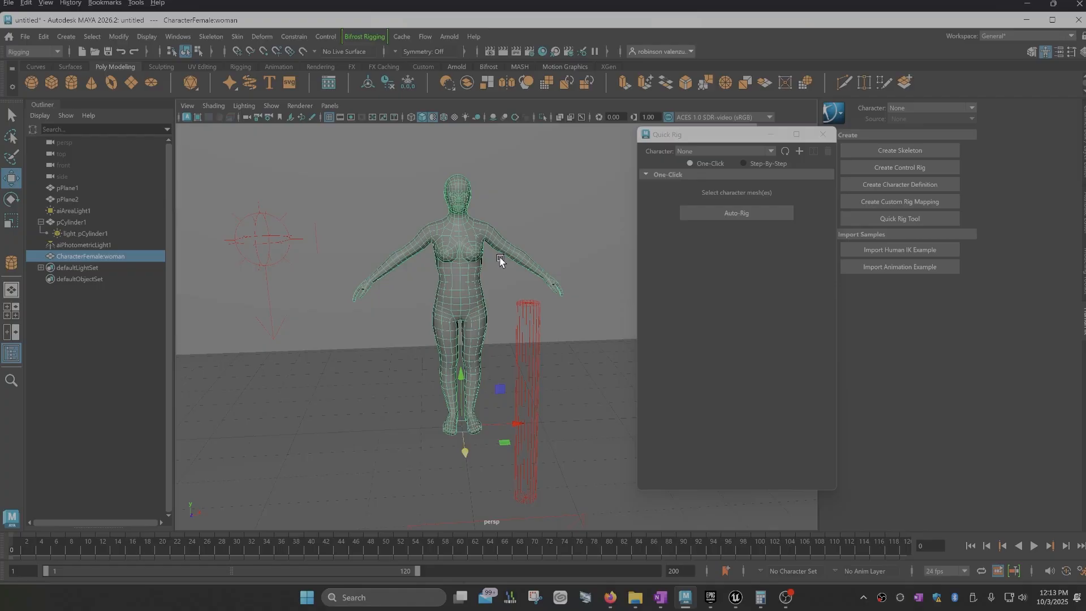
left_click(745, 162)
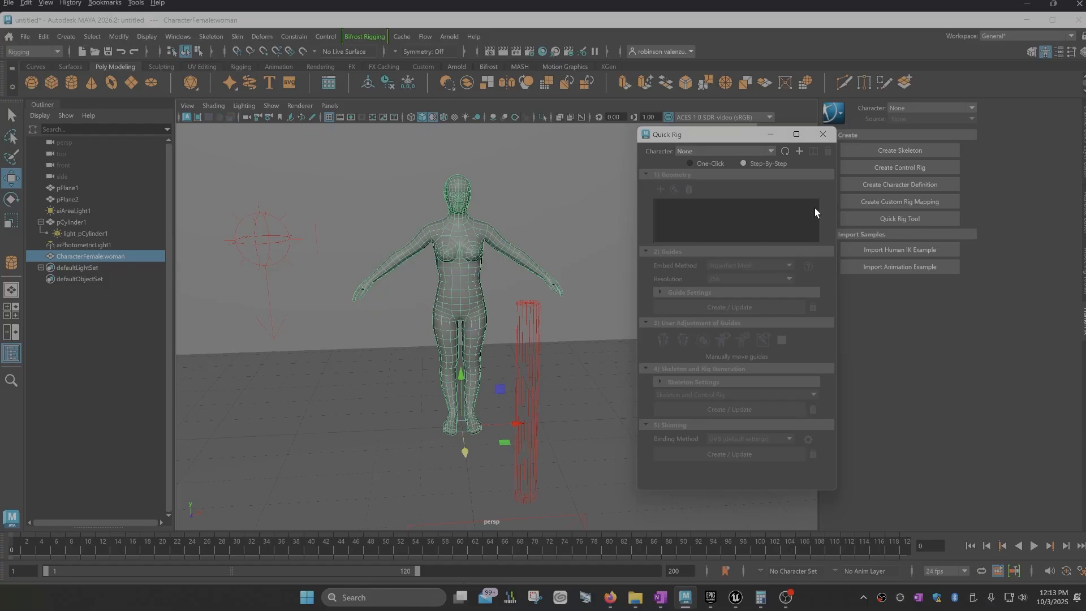
left_click(800, 151)
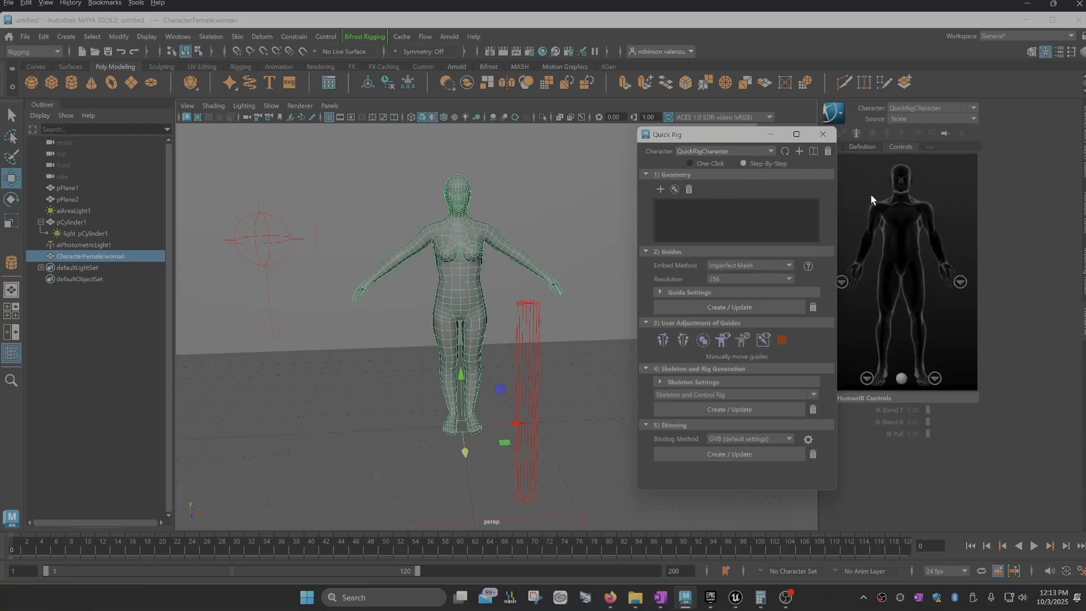
Add the selected female mesh to the Quick Rig geometry and generate guides with the Imperfect Mesh method at resolution 256.
left_click_drag(736, 137, 727, 141)
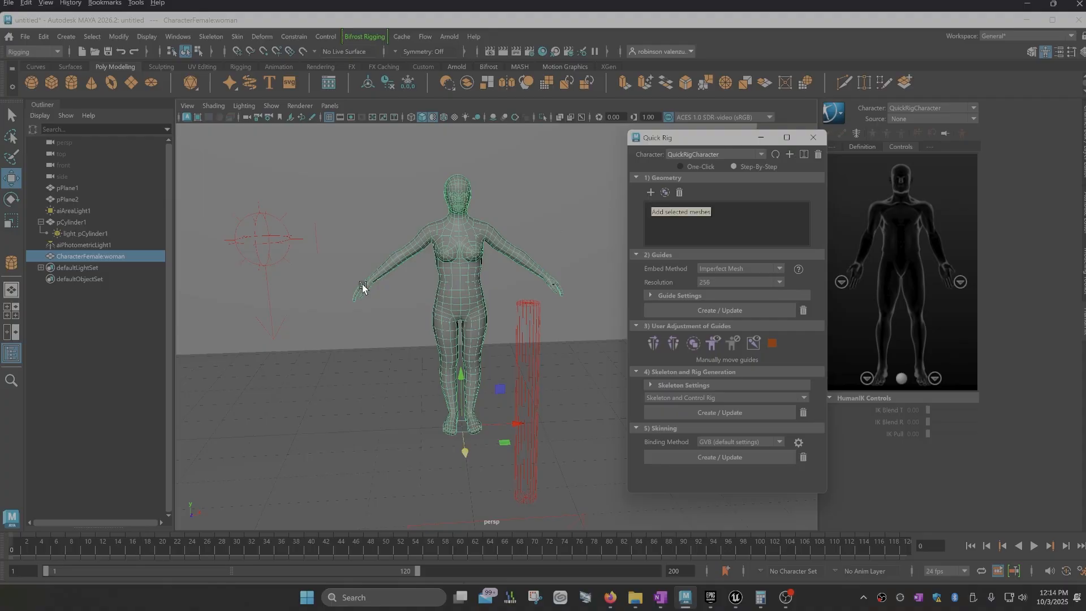
left_click(654, 191)
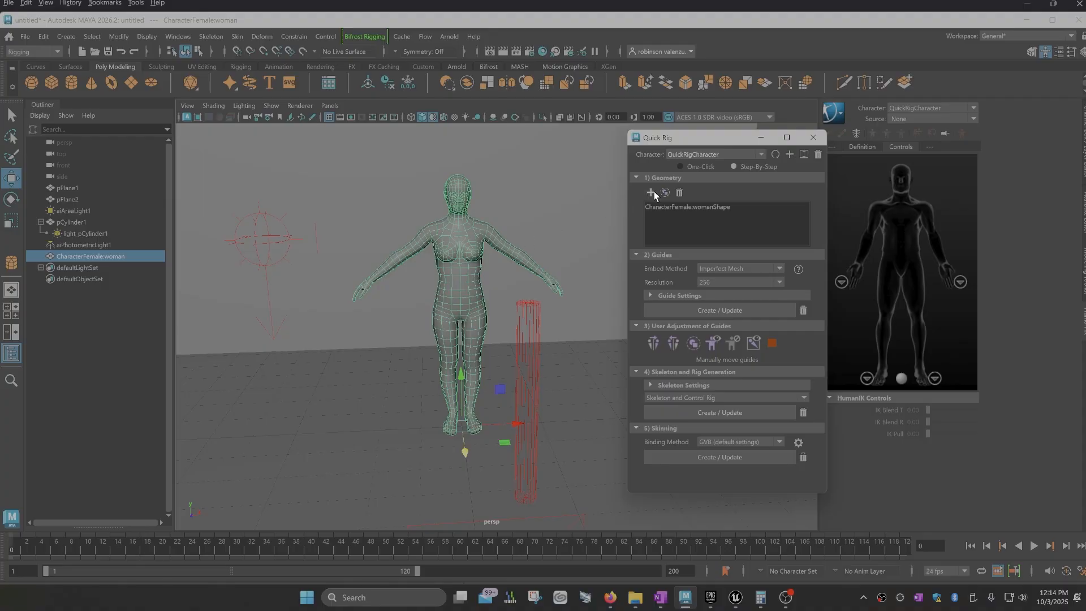
left_click(691, 309)
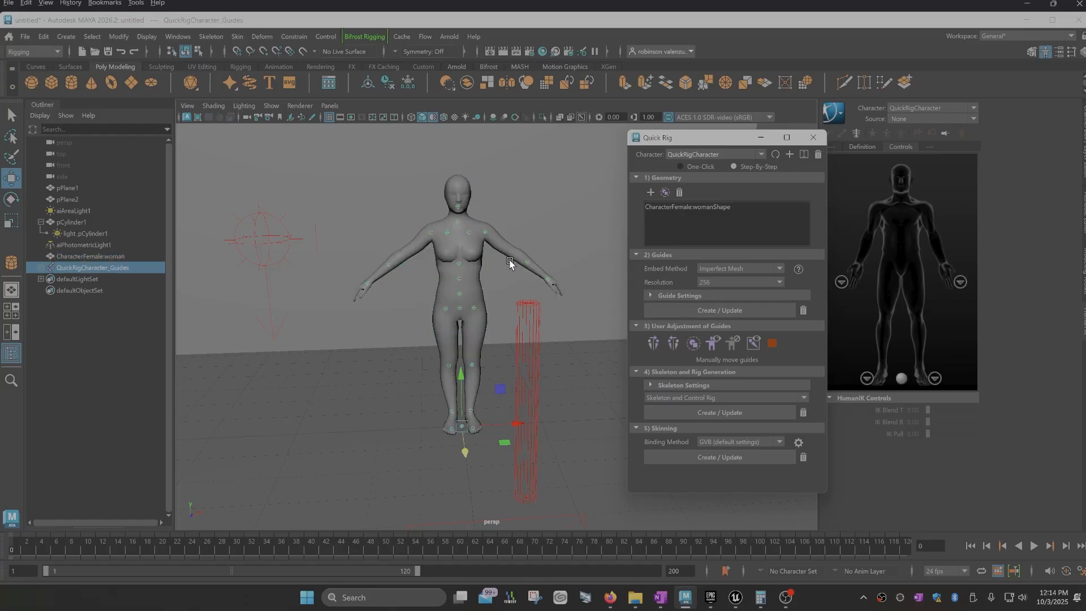
Move the left forearm guide up the arm to the elbow and shift the left hand guide slightly up to the wrist.
scroll(510, 261, "up", 5)
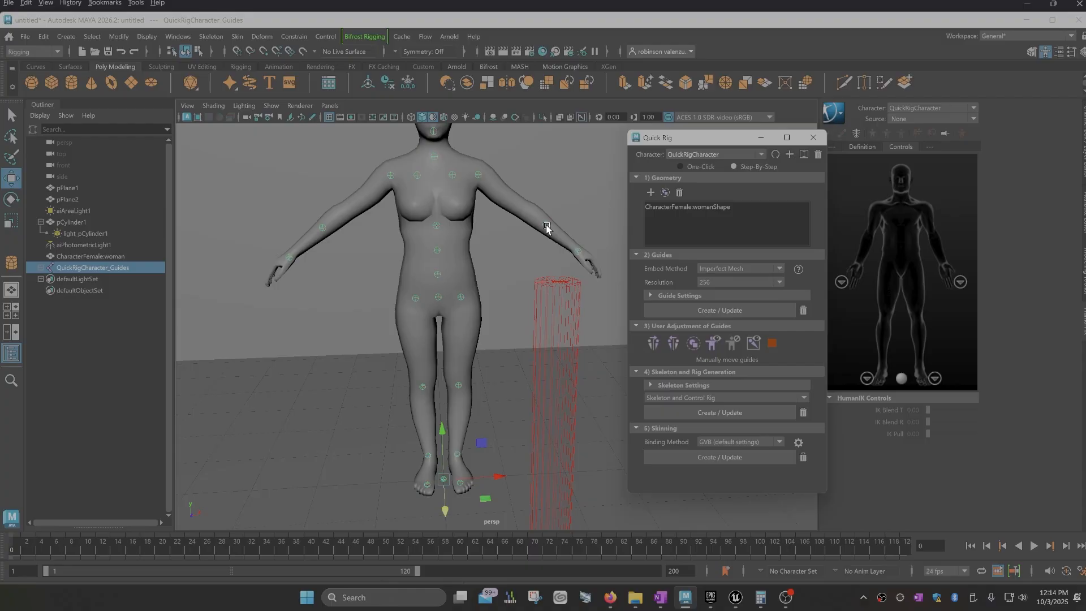
left_click_drag(539, 232, 547, 241, "alt")
left_click(547, 244)
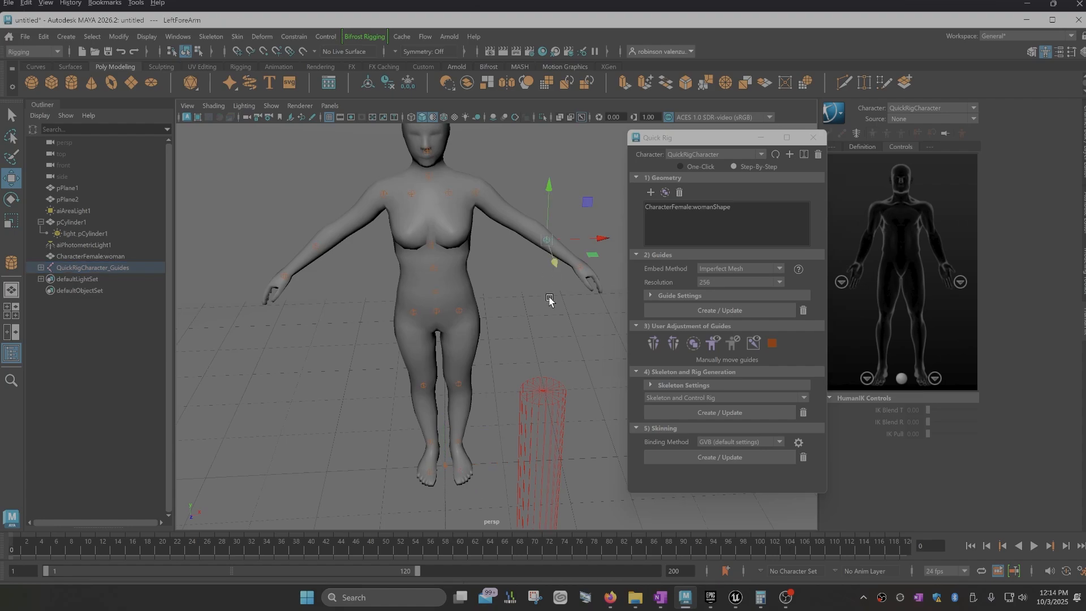
left_click_drag(552, 301, 547, 297, "alt")
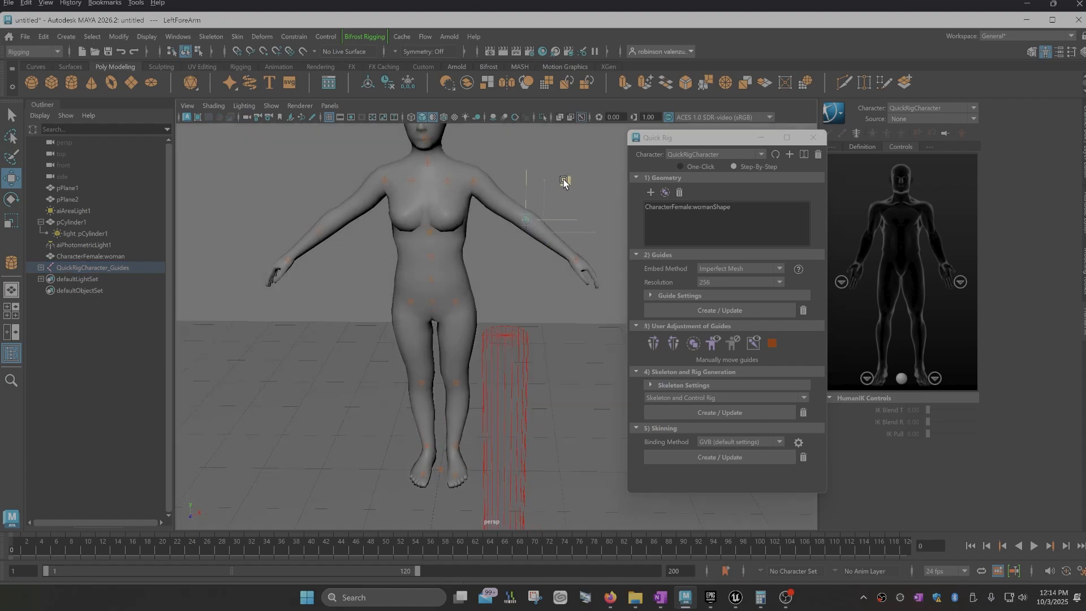
left_click_drag(560, 178, 451, 267, "alt")
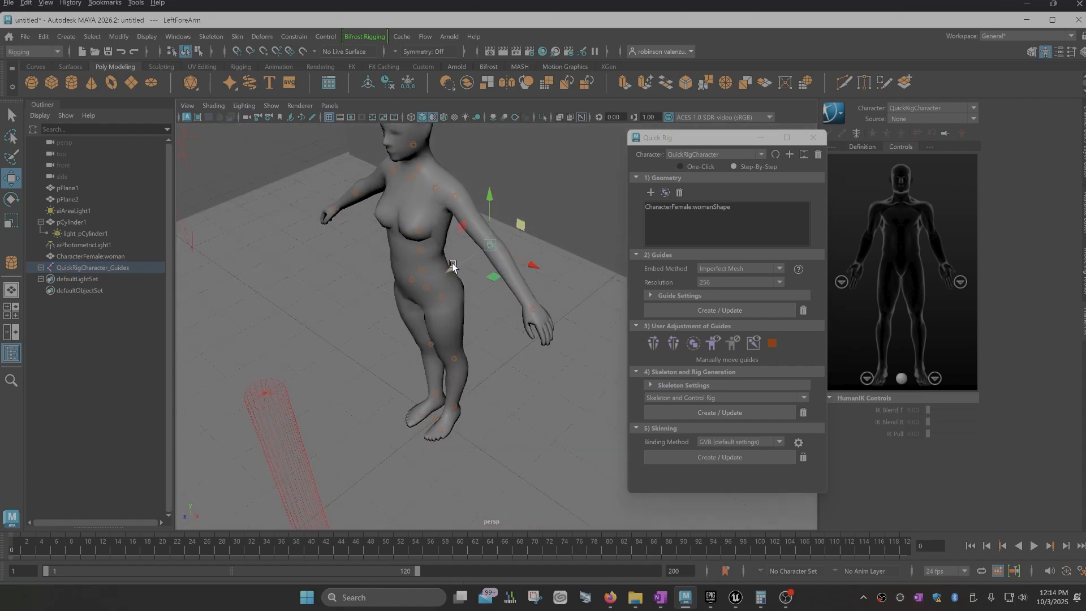
left_click(534, 307)
left_click_drag(564, 286, 520, 350, "alt")
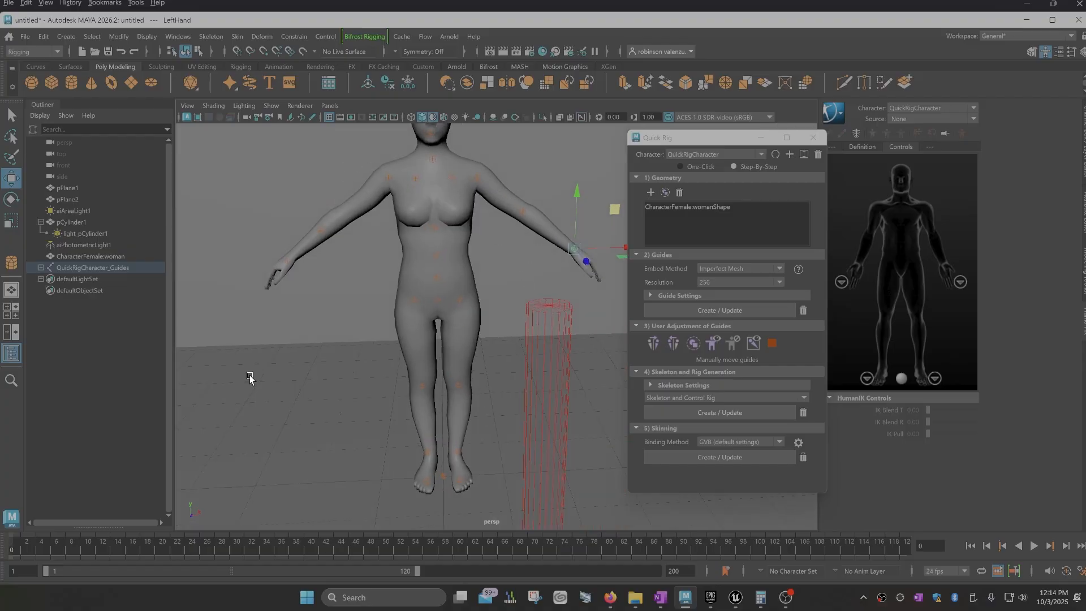
Raise the neck and head guides slightly inside the character's neck and head.
left_click_drag(483, 349, 469, 328, "alt")
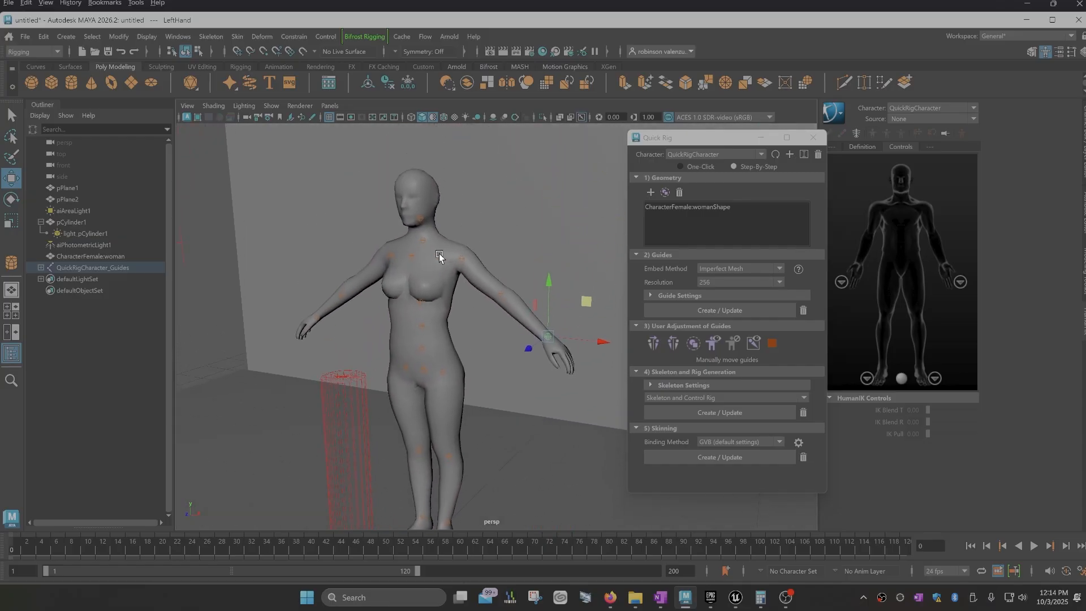
left_click(423, 236)
left_click_drag(425, 203, 417, 146)
left_click(419, 219)
middle_click_drag(409, 275, 412, 240, "alt")
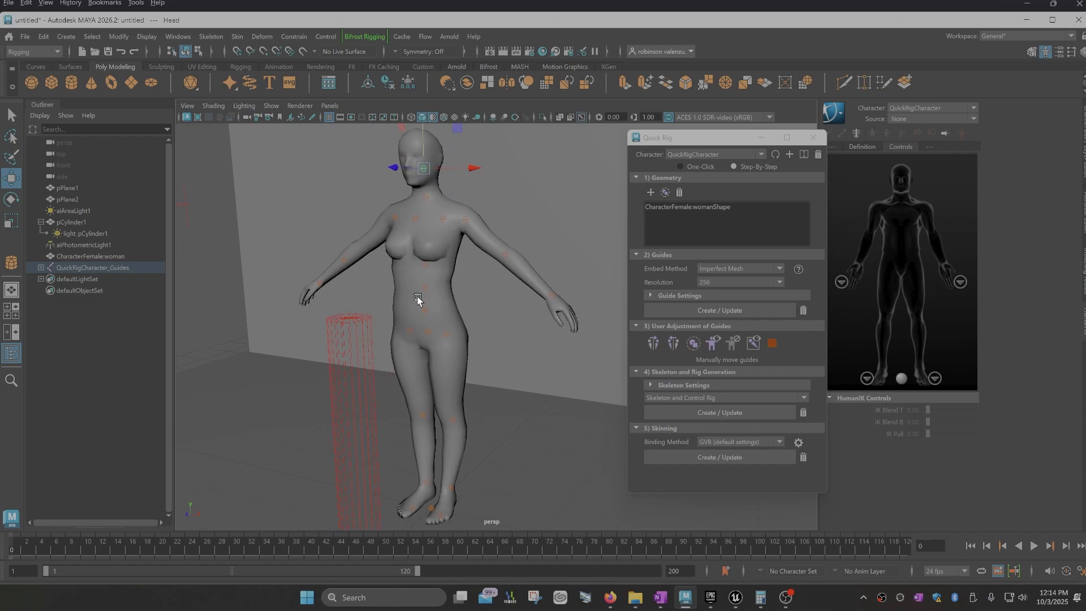
Move the left knee guide forward and slightly up toward the front of the knee.
scroll(417, 309, "up", 4)
middle_click_drag(426, 350, 392, 223, "alt")
left_click_drag(425, 291, 382, 283, "alt")
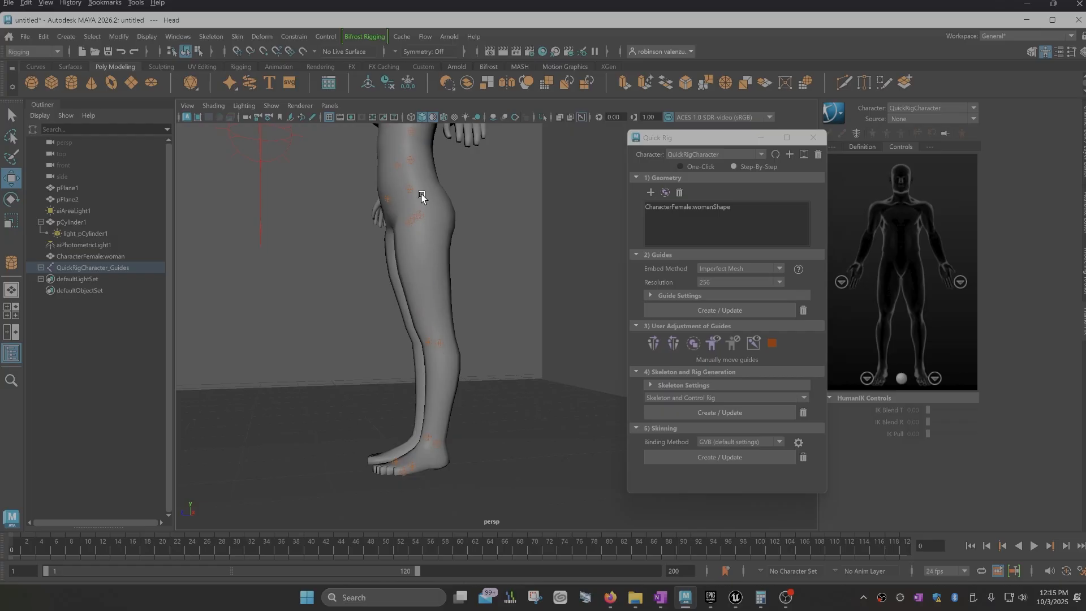
left_click_drag(490, 359, 477, 366, "alt")
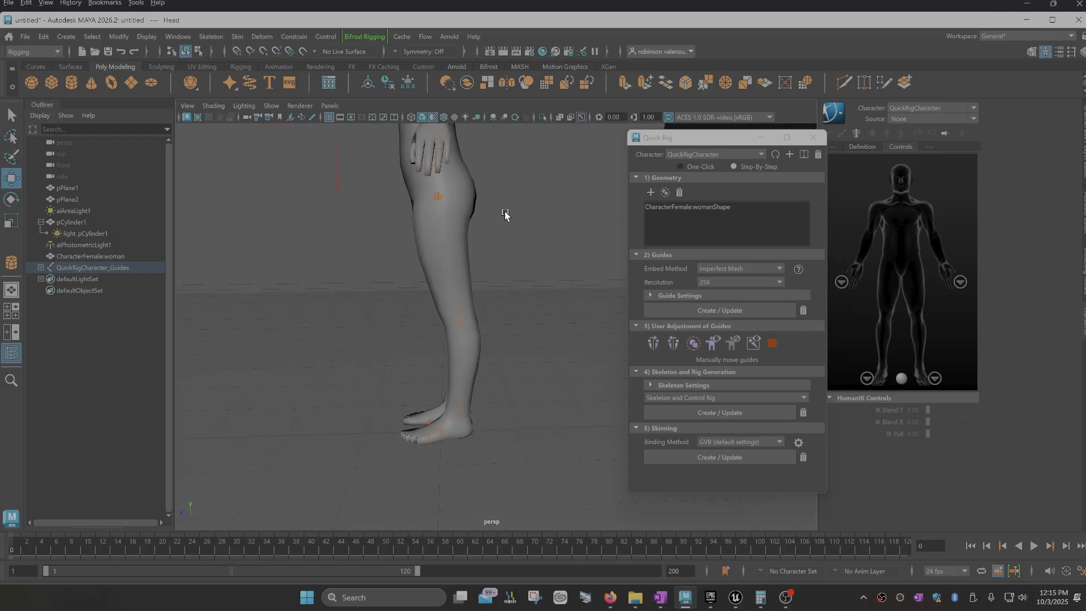
mouse_move(485, 322)
left_mouse_down("alt")
mouse_move(497, 316)
mouse_move(490, 306)
left_mouse_up("alt")
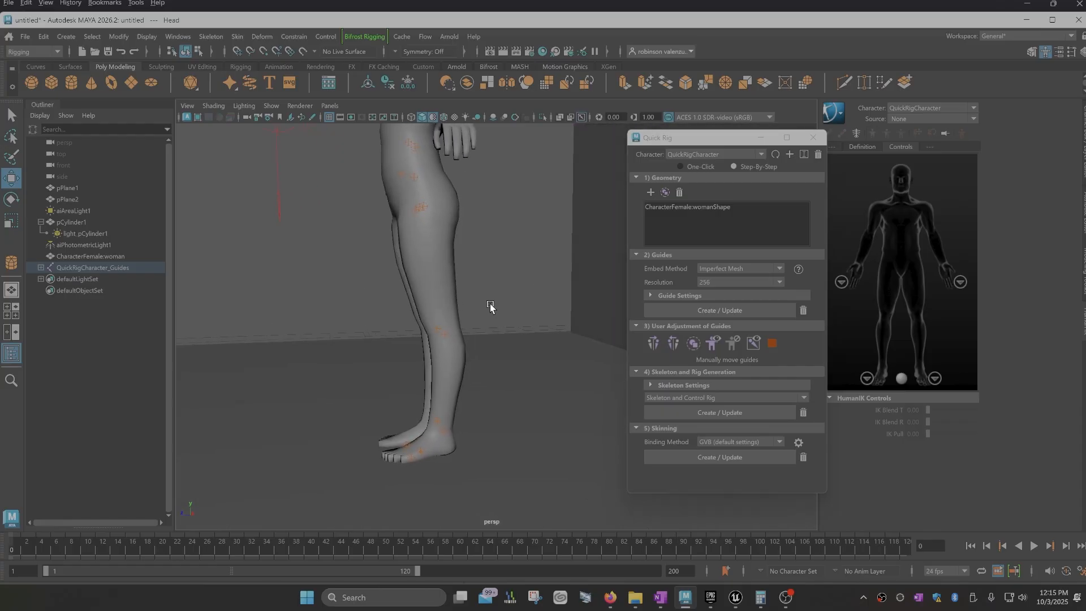
left_click(444, 334)
left_click_drag(480, 351, 483, 353, "alt")
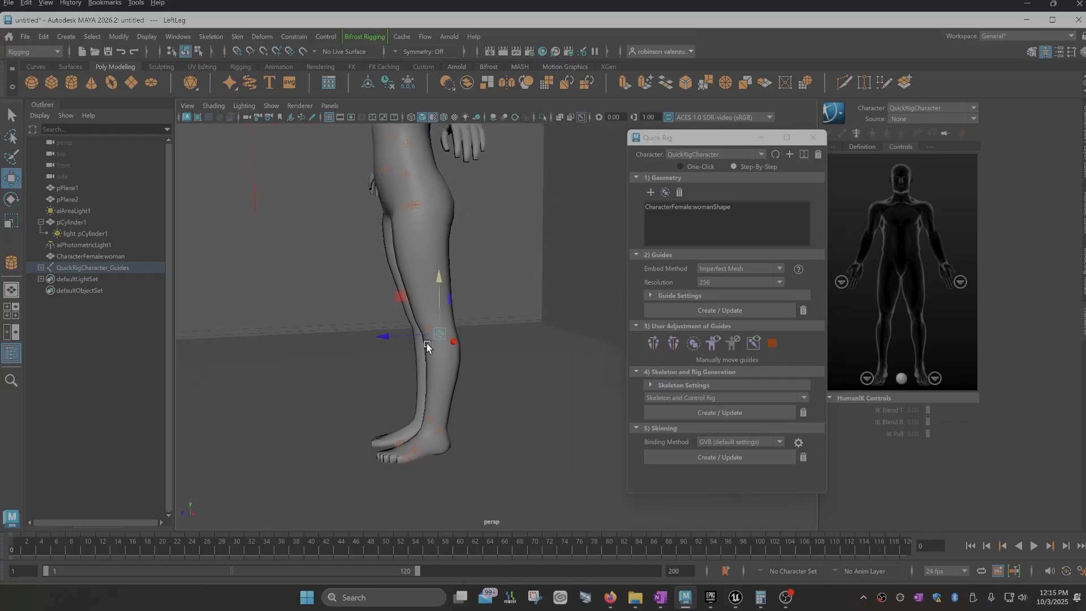
left_click_drag(391, 339, 381, 341)
left_click_drag(486, 360, 461, 342, "alt")
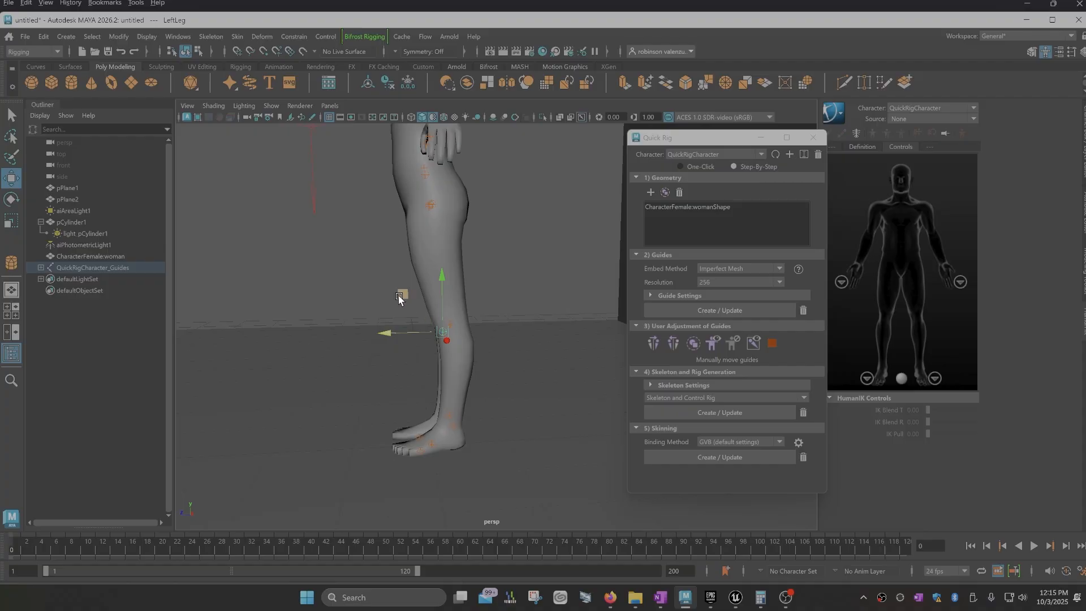
middle_click_drag(398, 295, 393, 285)
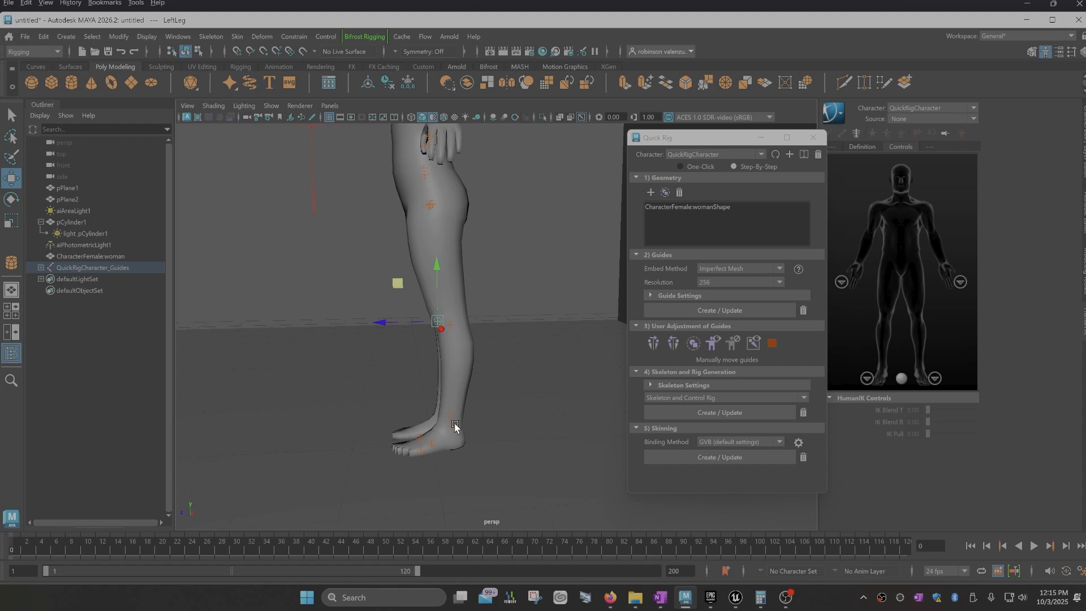
Select all the guides and mirror the right guides to the left, as seen when facing the character.
left_click_drag(468, 436, 504, 396, "alt")
scroll(447, 332, "down", 3)
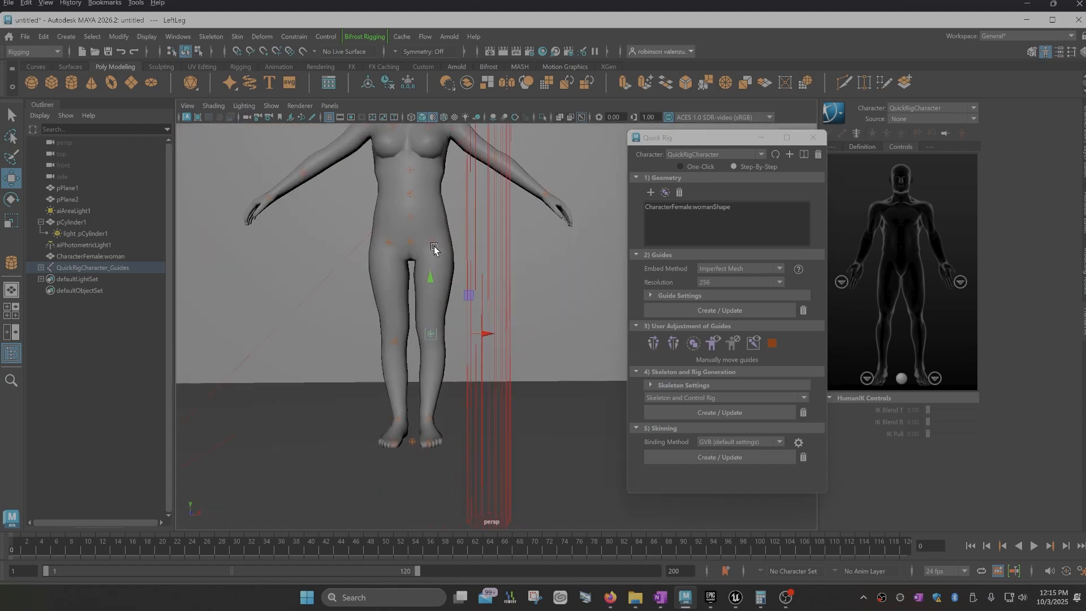
middle_click_drag(433, 242, 429, 310, "alt")
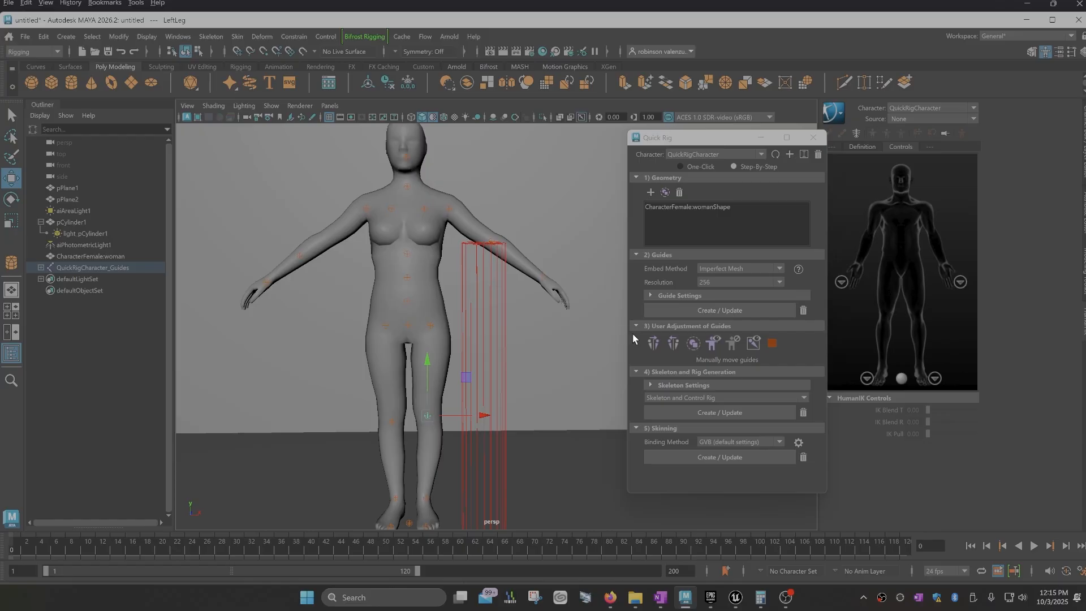
left_click(694, 343)
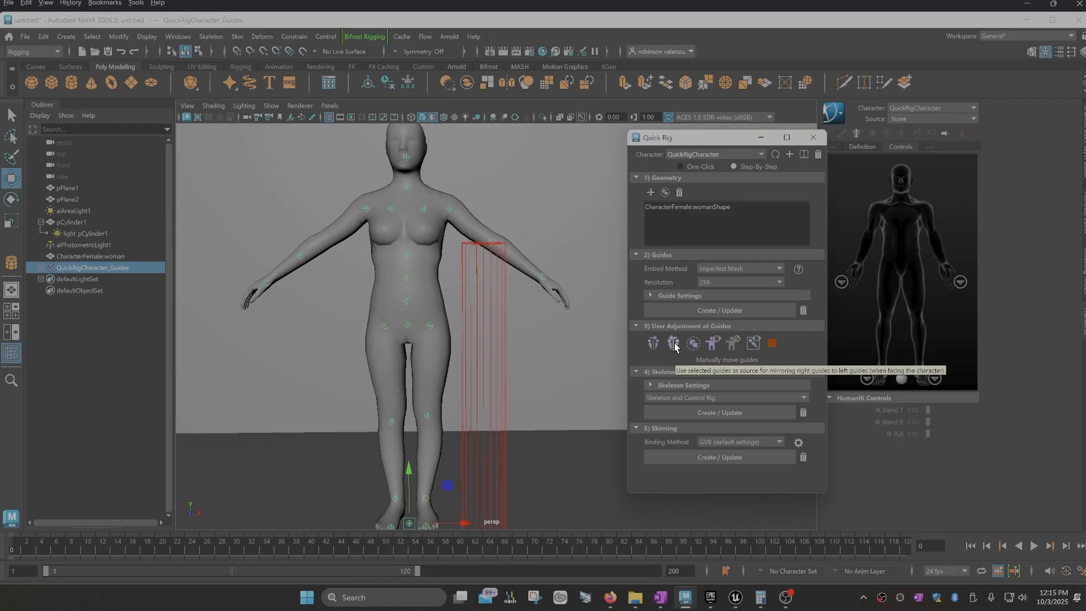
left_click(675, 344)
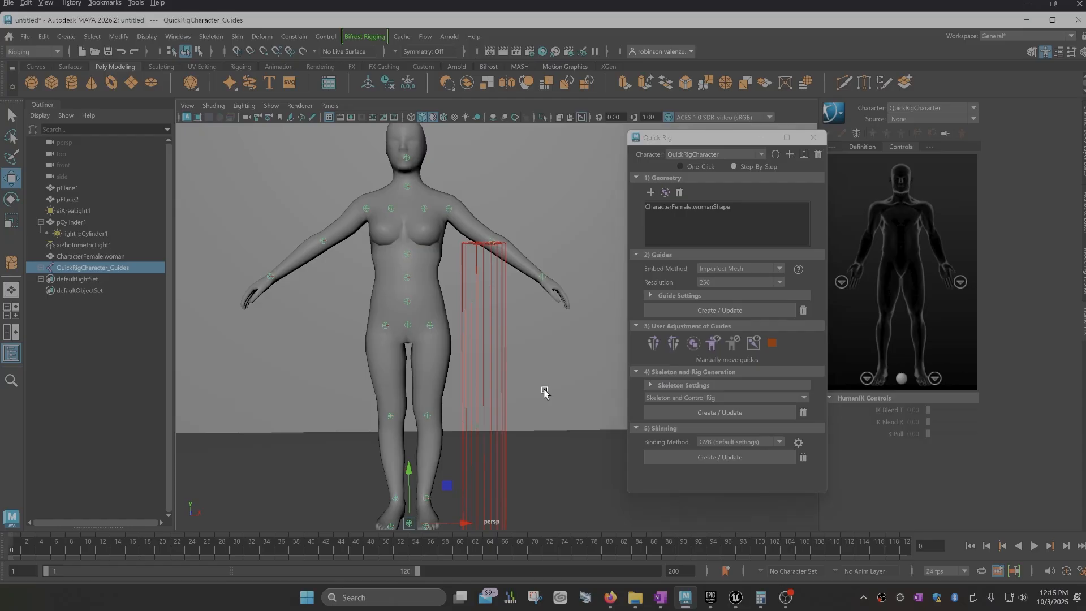
Generate the skeleton and control rig from the guides, and skin the female mesh using GVB with default settings.
middle_click_drag(543, 393, 543, 361, "alt")
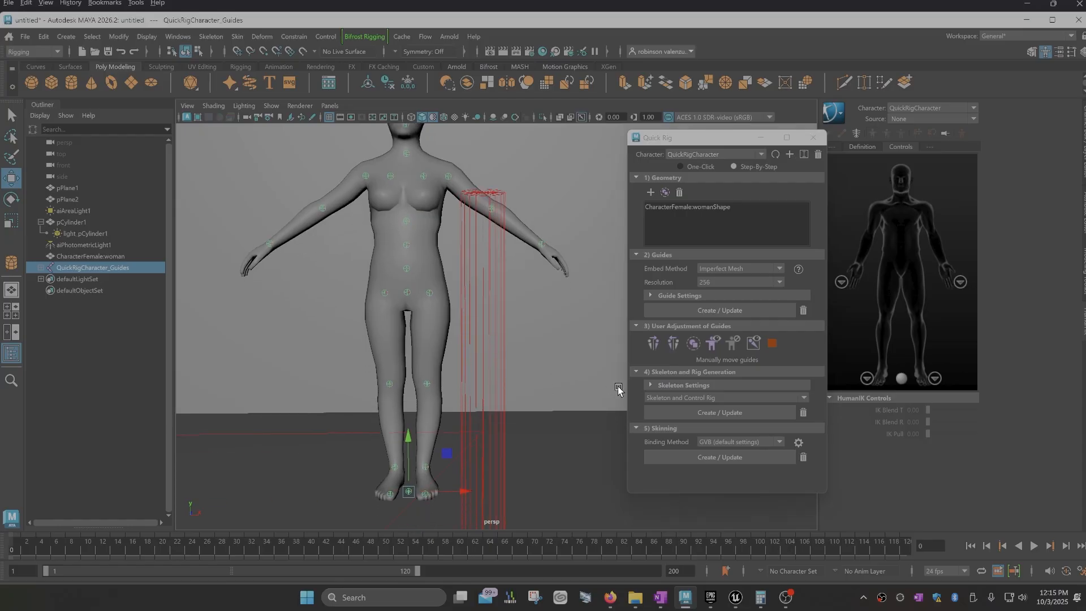
left_click(707, 413)
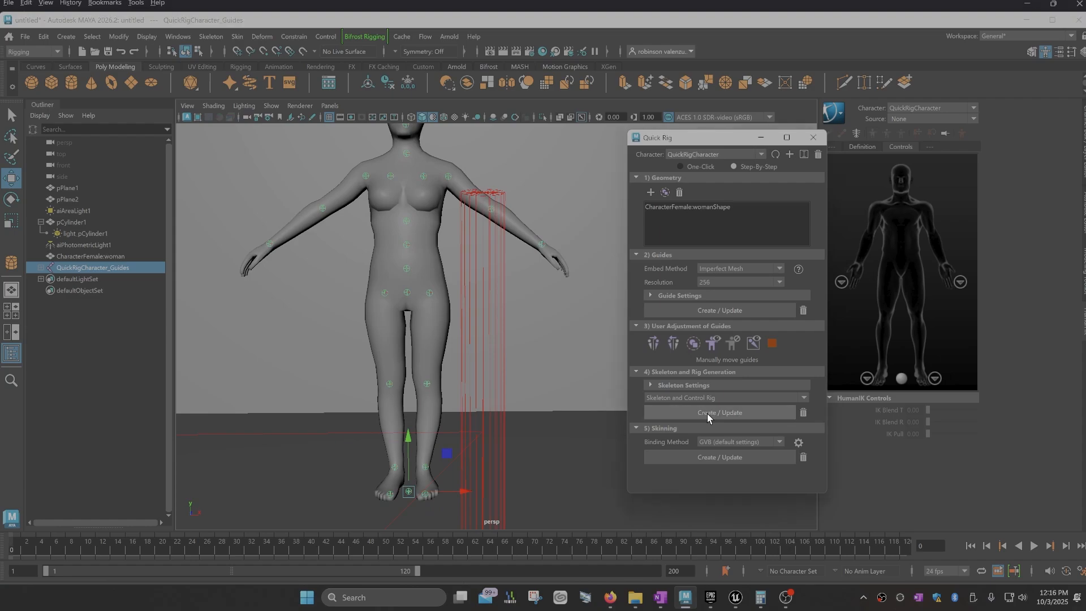
left_click_drag(521, 293, 548, 328, "alt")
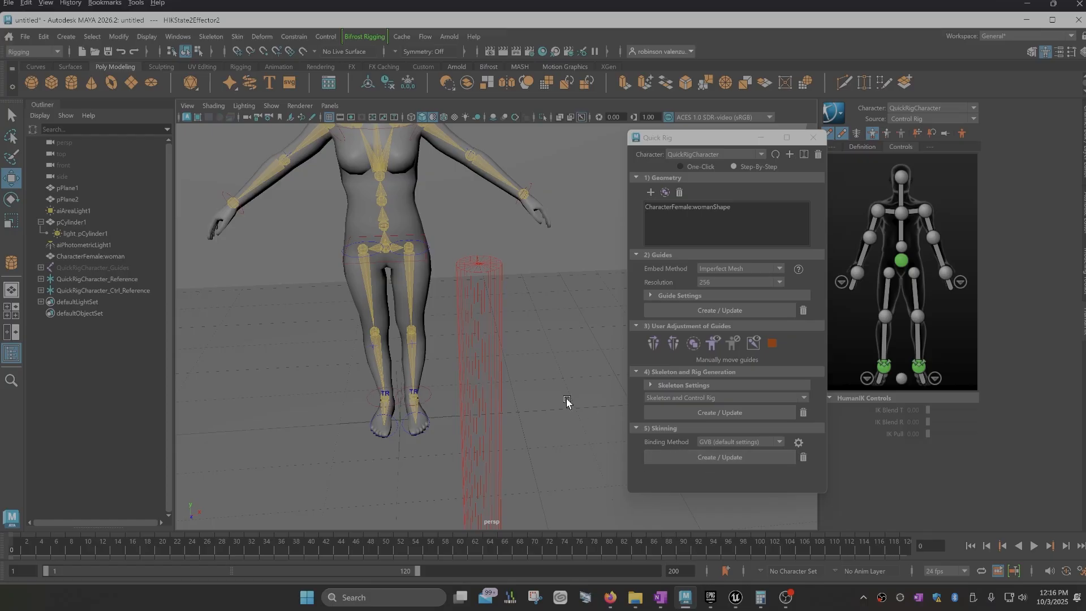
left_click(721, 457)
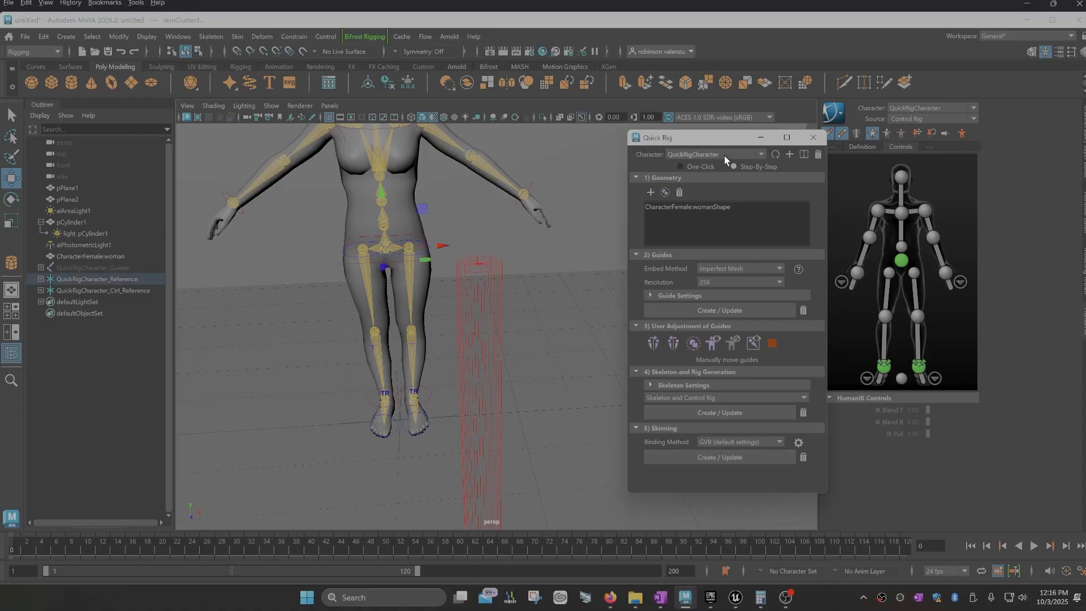
Close the Quick Rig window to work on the finished character rig.
left_click(813, 138)
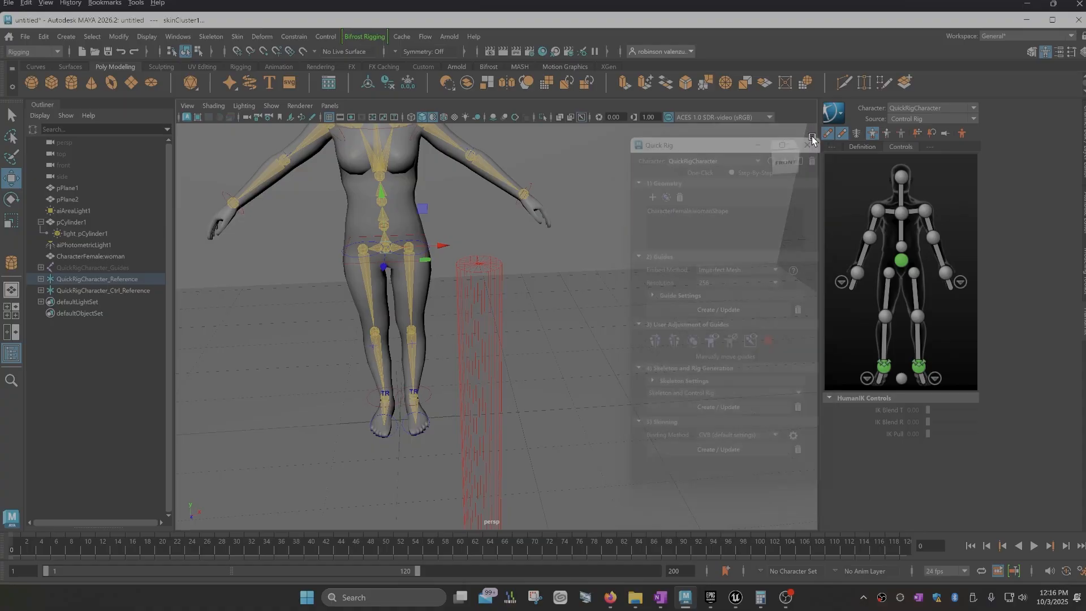
scroll(540, 219, "up", 3)
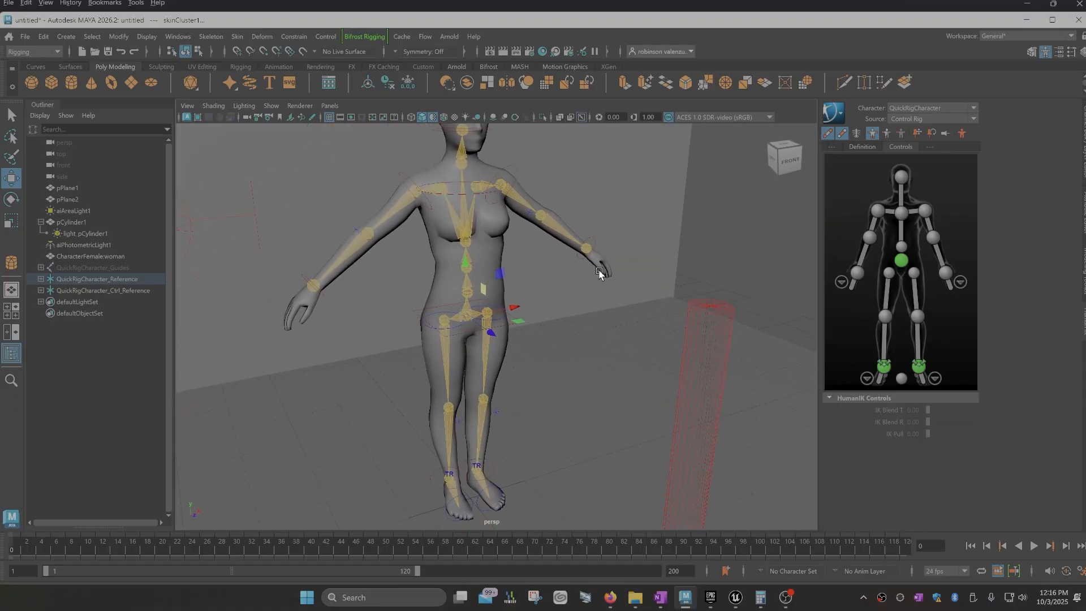
scroll(598, 292, "up", 4)
scroll(599, 291, "down", 3)
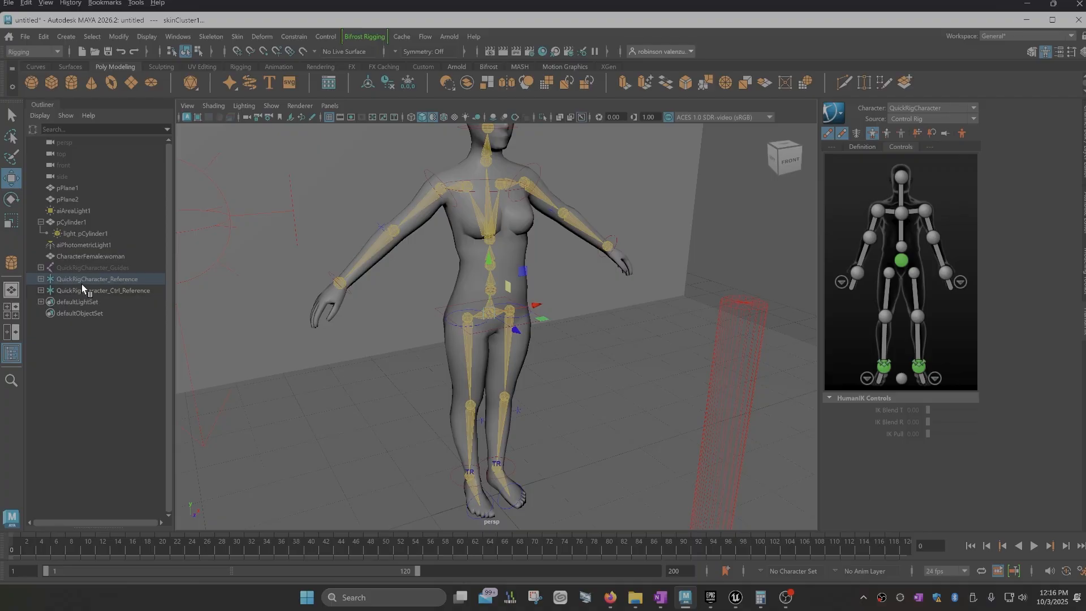
Select the right wrist, right shoulder, hips and right ankle controls in turn to examine the rig's effectors.
left_click_drag(306, 348, 331, 354, "alt")
left_click(340, 319)
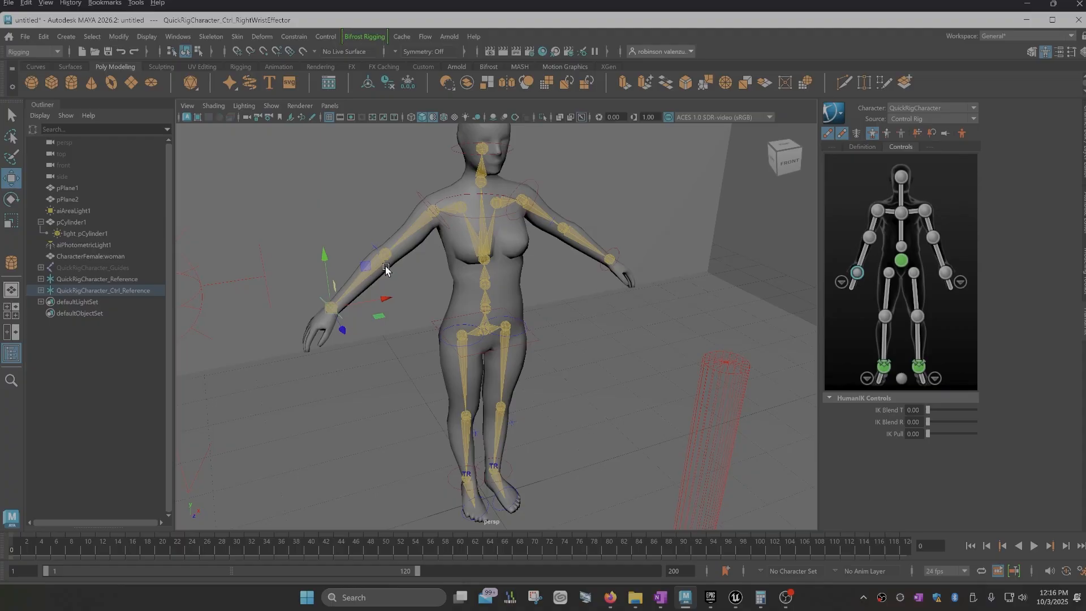
left_click(419, 197)
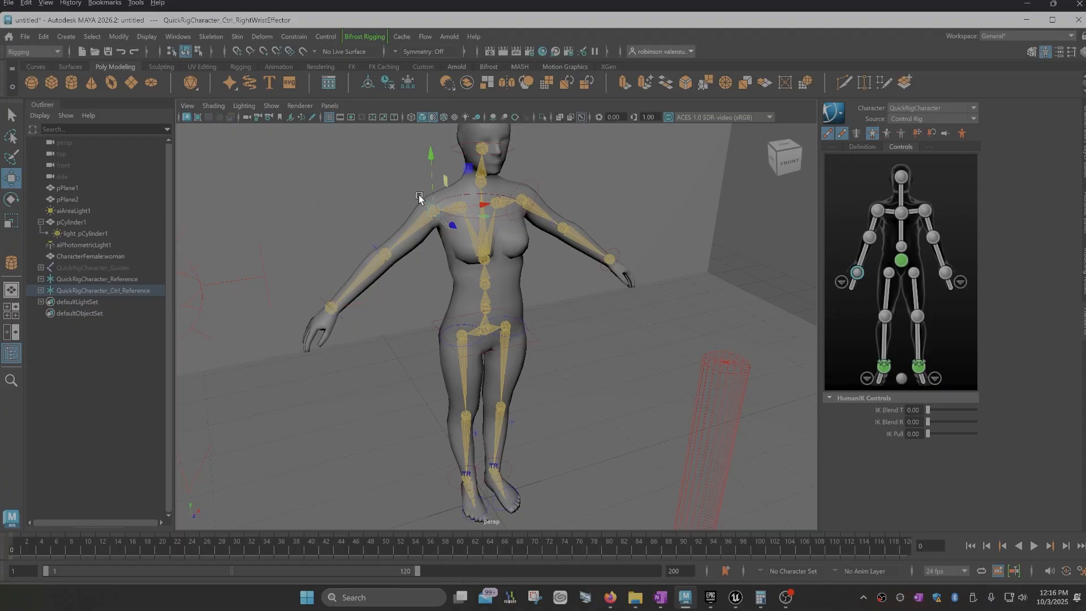
left_click(456, 353)
key("f")
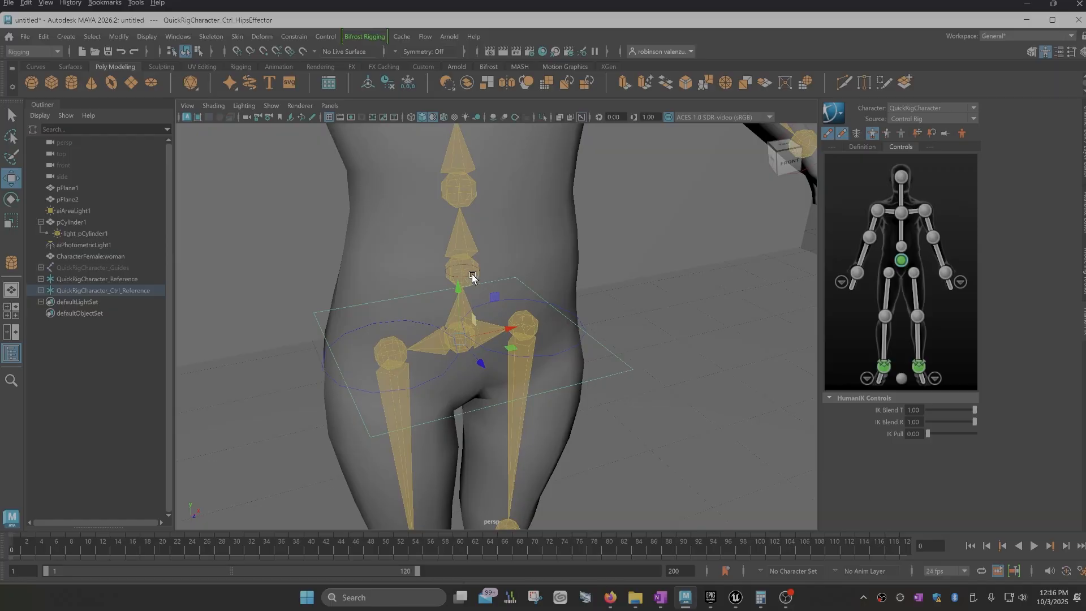
scroll(478, 274, "down", 5)
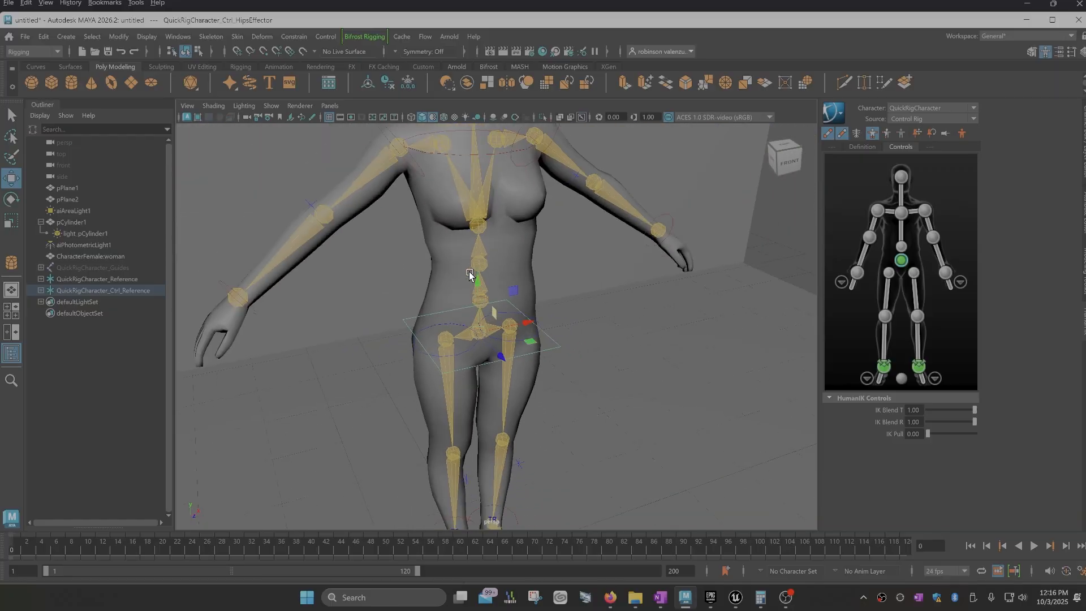
scroll(492, 407, "up", 3)
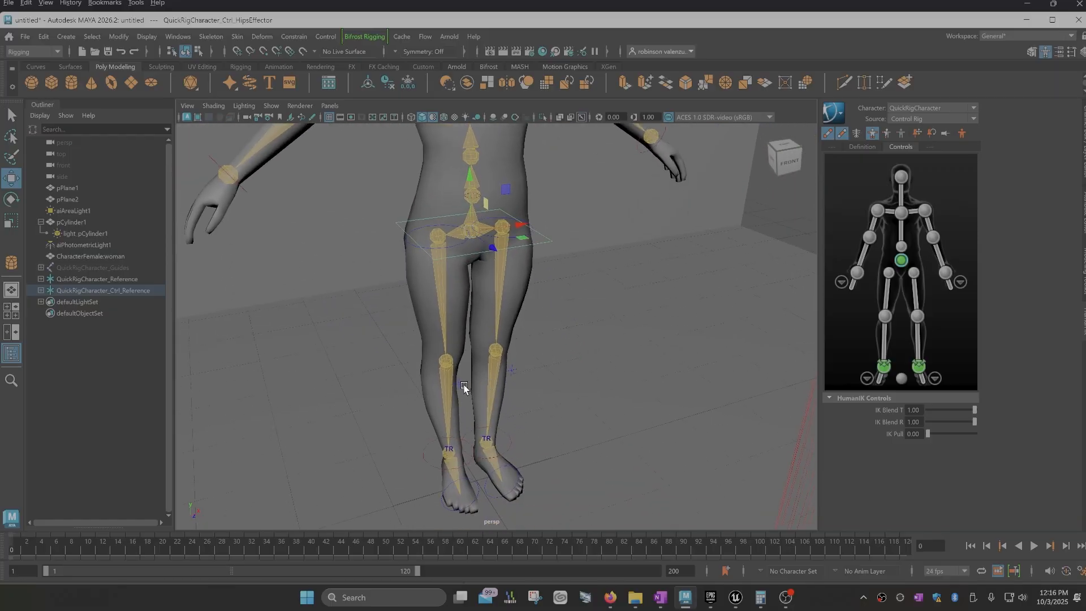
left_click(432, 459)
scroll(502, 442, "down", 3)
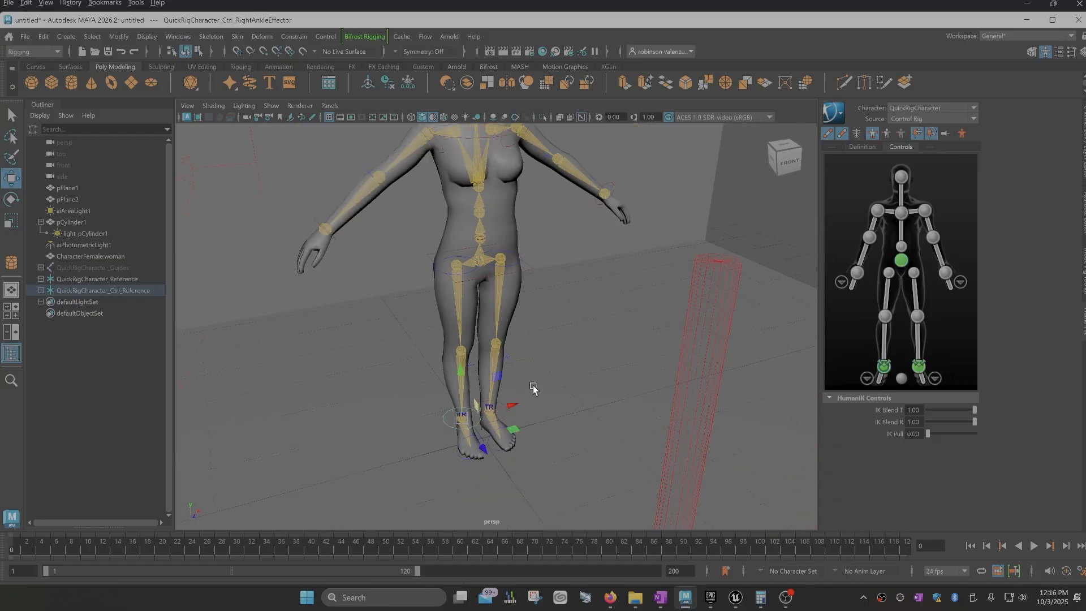
middle_click_drag(533, 388, 501, 468, "alt")
left_click_drag(529, 462, 506, 450, "alt")
Try pulling the left wrist control down and outward to test how the body follows, and undo the moves.
left_click(575, 307)
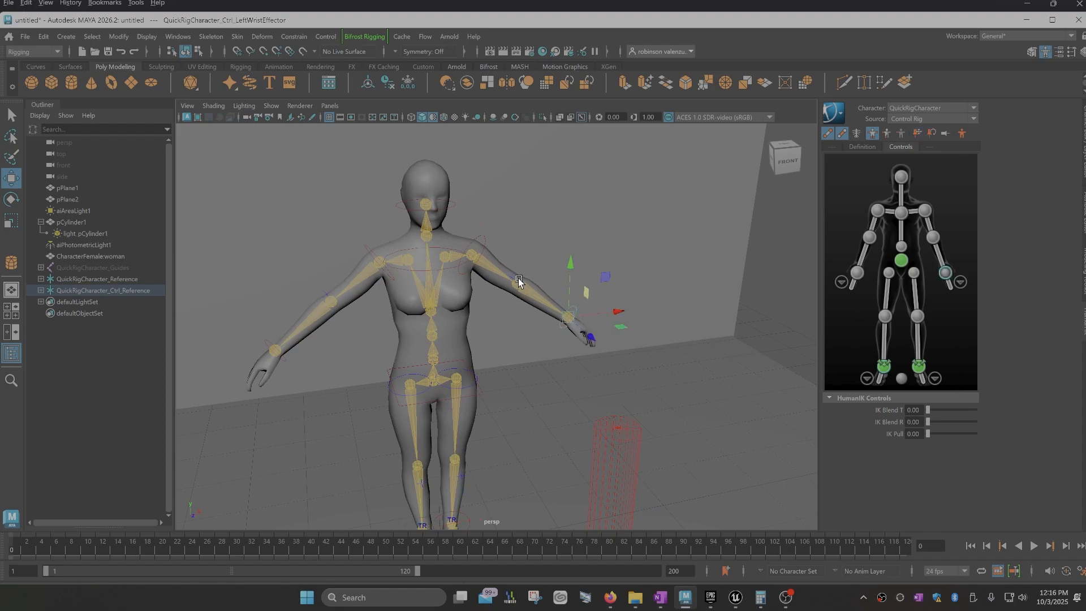
scroll(498, 368, "up", 4)
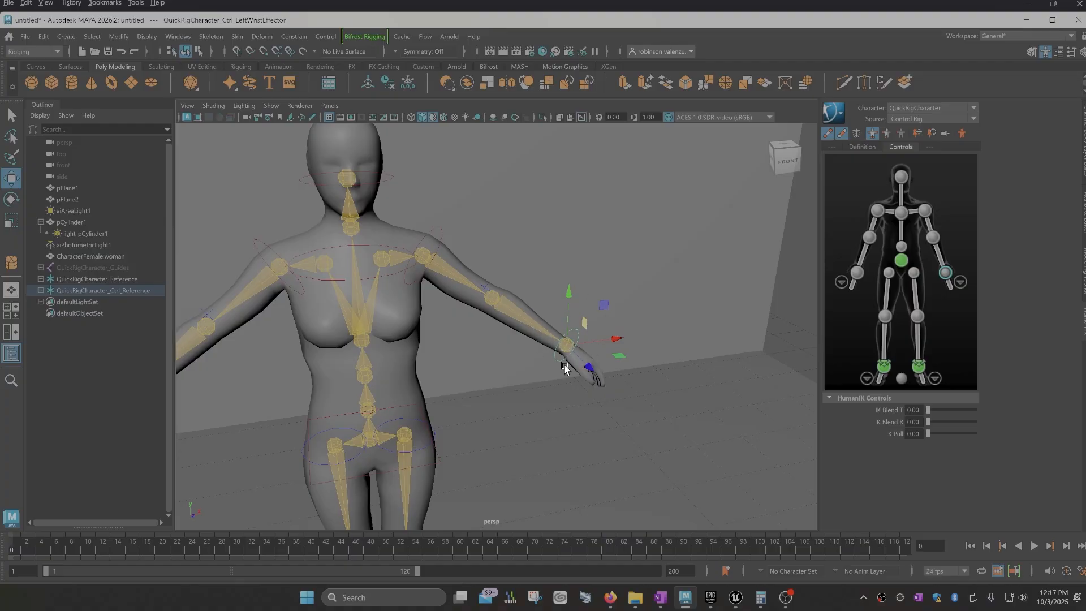
left_click_drag(603, 306, 570, 370)
middle_click_drag(587, 349, 557, 250, "alt")
scroll(558, 250, "down", 3)
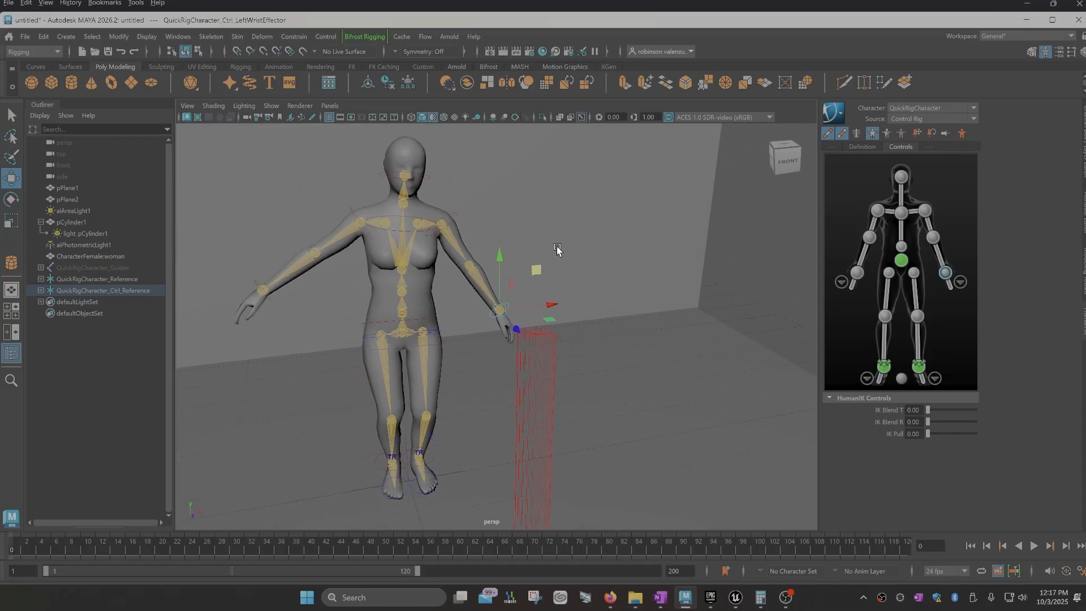
left_click_drag(558, 250, 528, 251, "alt")
left_click_drag(483, 318, 461, 380)
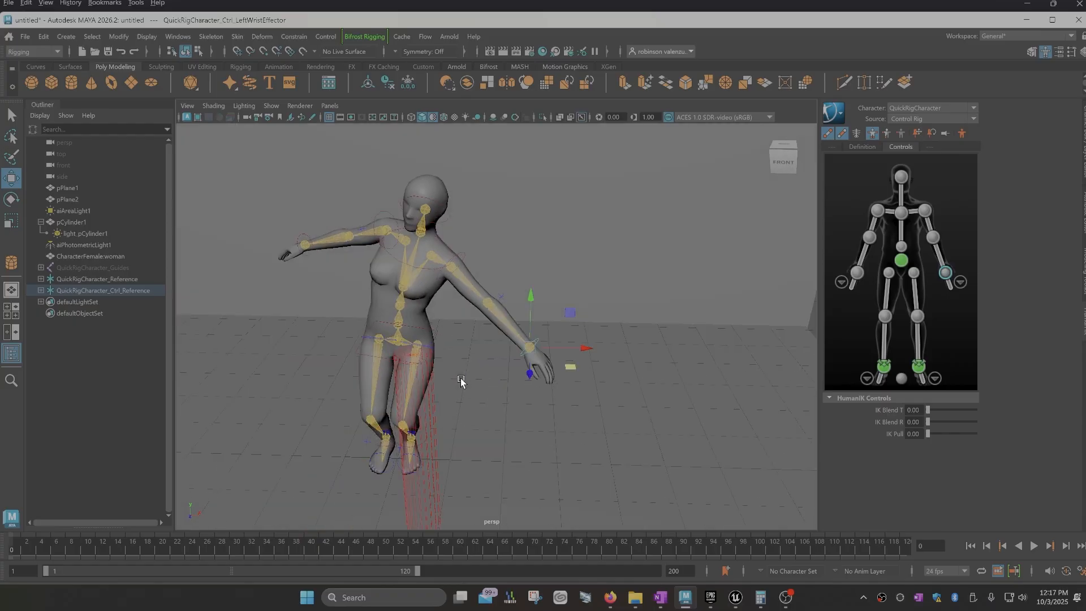
key("ctrl+z")
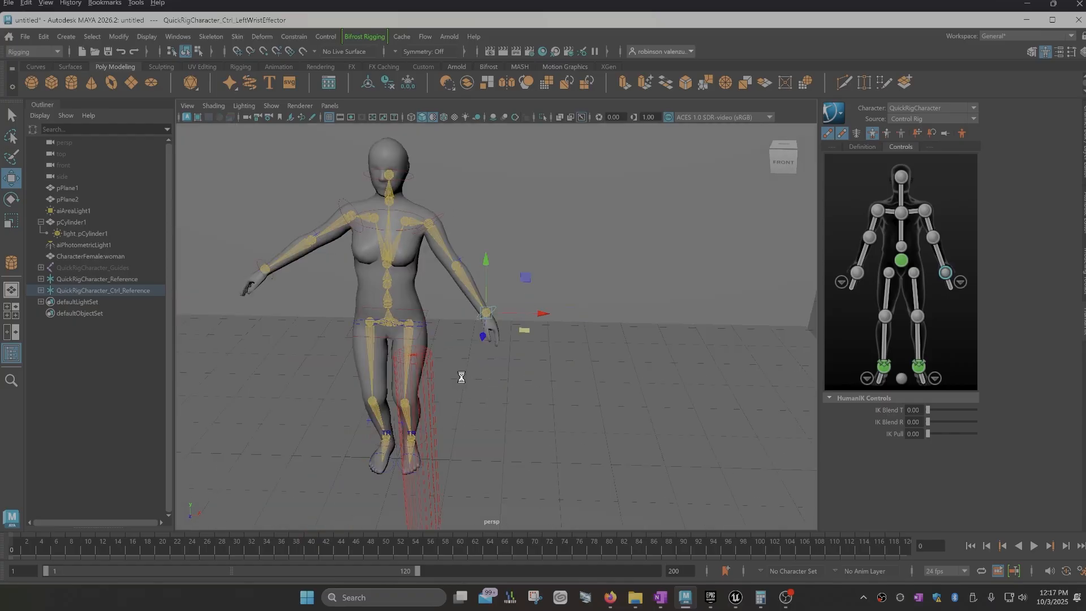
key("ctrl+z")
Rotate the left upper arm slightly downward and bend the left forearm in toward the body.
middle_click_drag(446, 310, 523, 322, "alt")
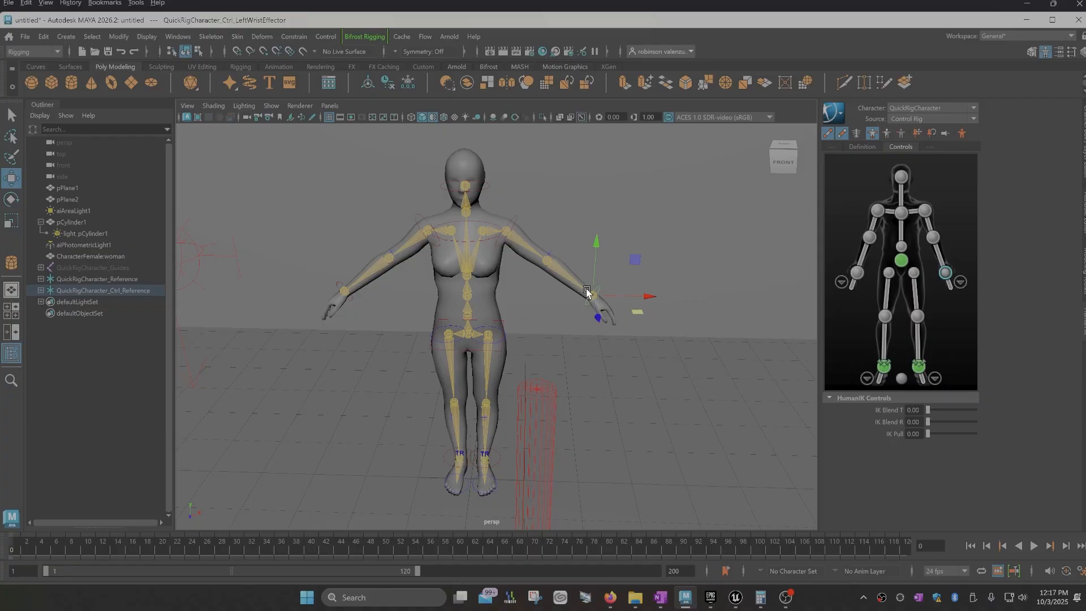
left_click_drag(586, 293, 533, 280, "alt")
left_click(521, 254)
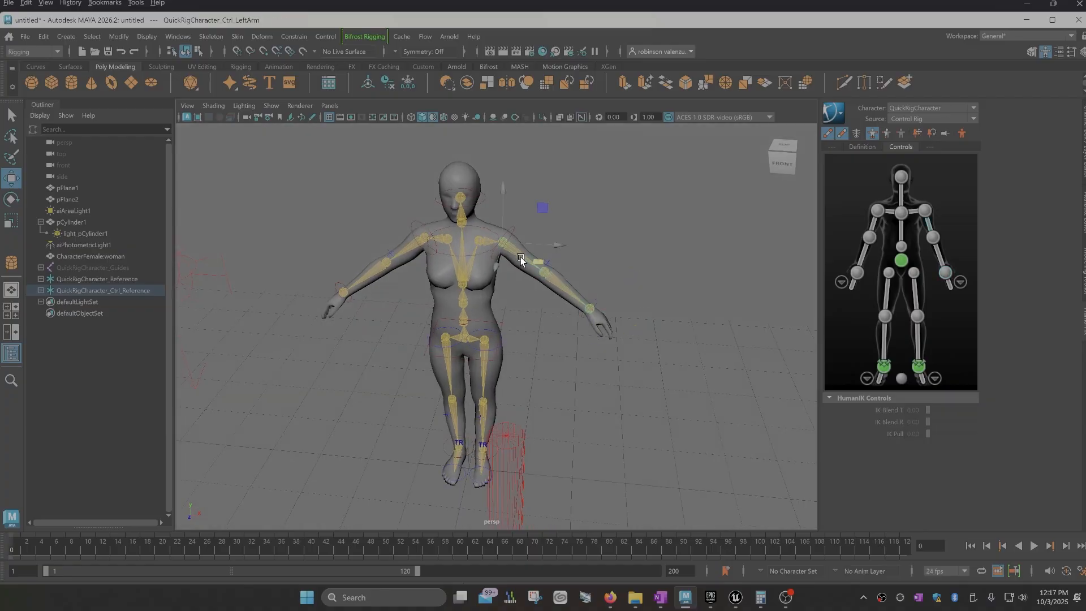
key("e")
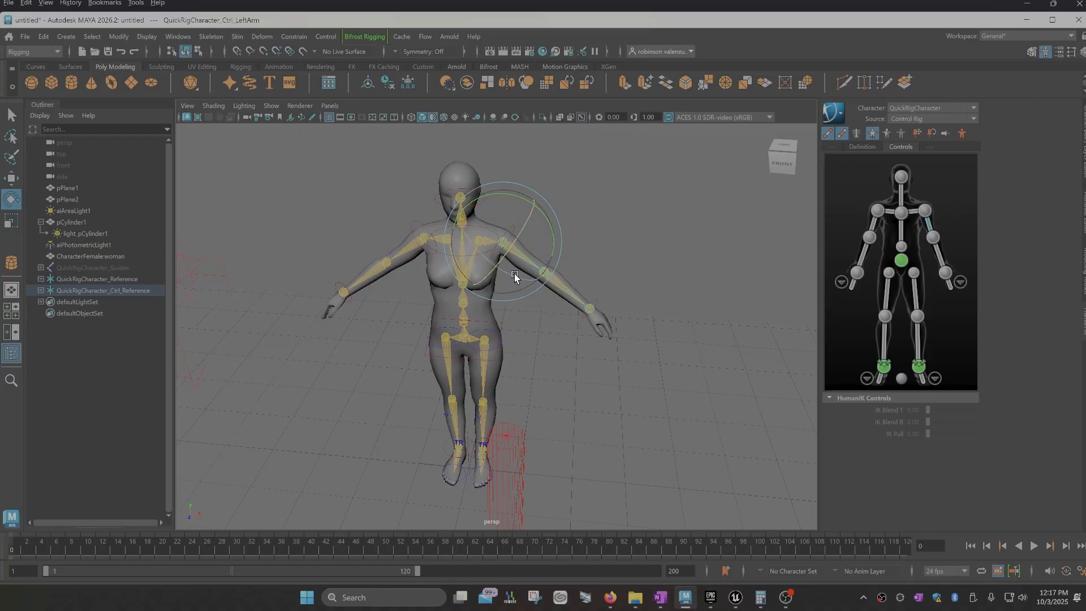
left_click_drag(515, 273, 498, 270)
left_click(557, 298)
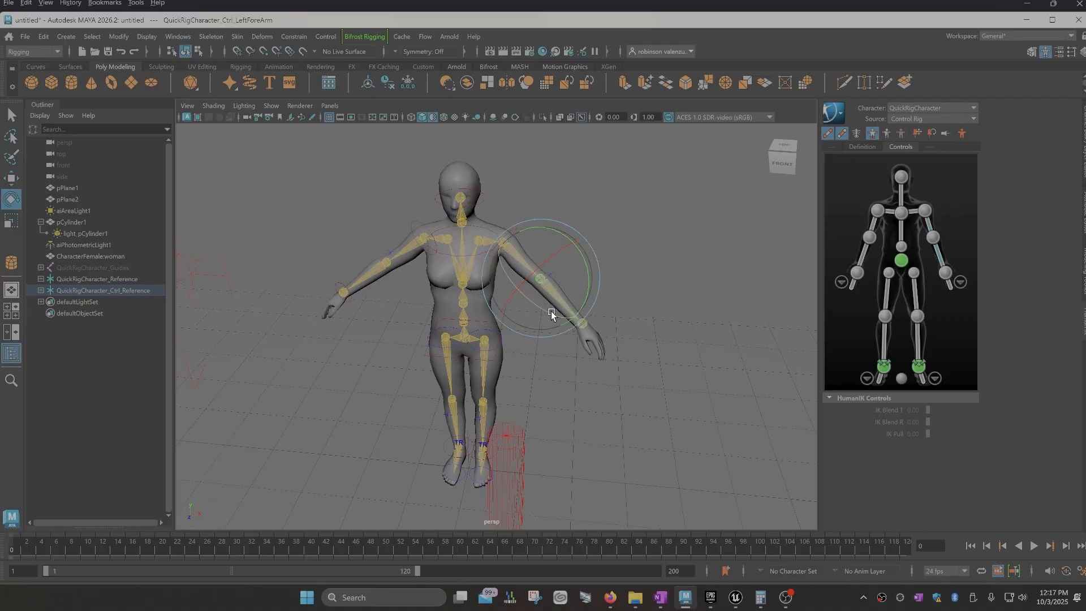
left_click_drag(551, 311, 518, 294)
left_click(585, 333)
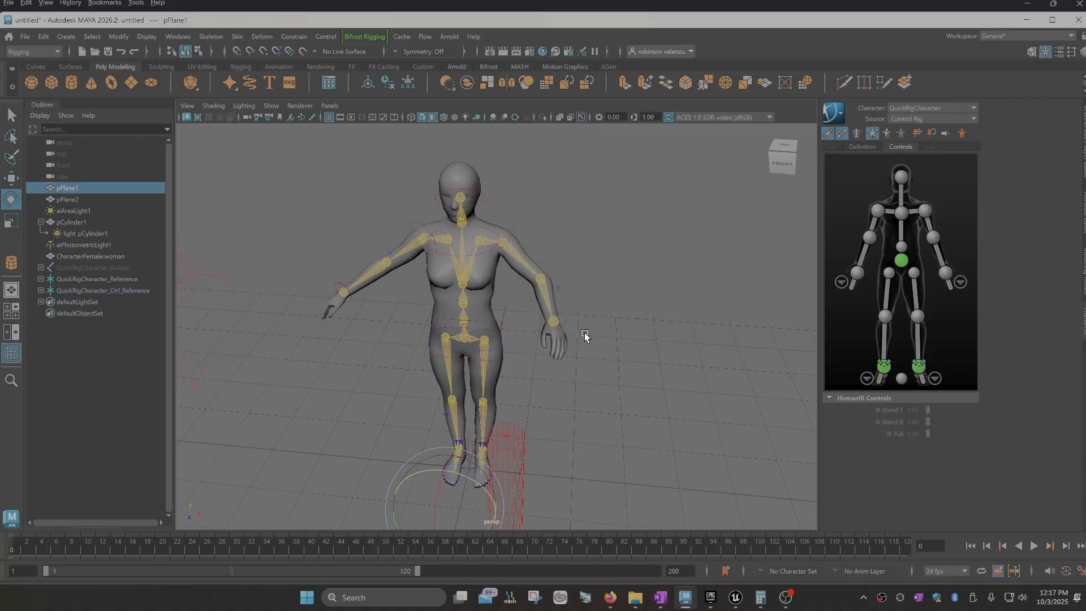
left_click(565, 318)
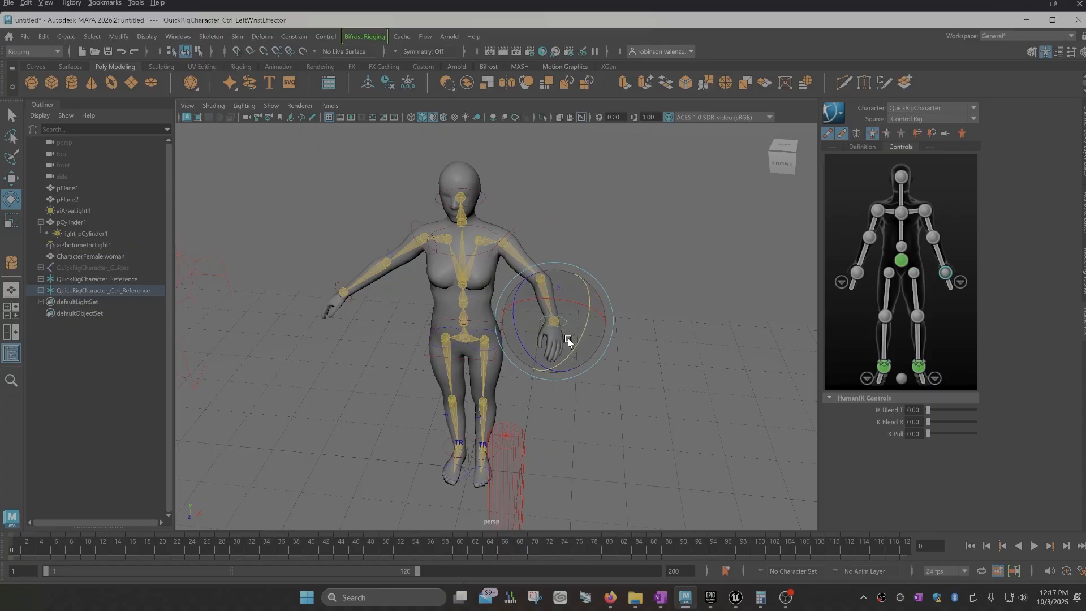
Undo the rotations of the left upper arm and forearm.
key("ctrl+z")
key("ctrl+z")
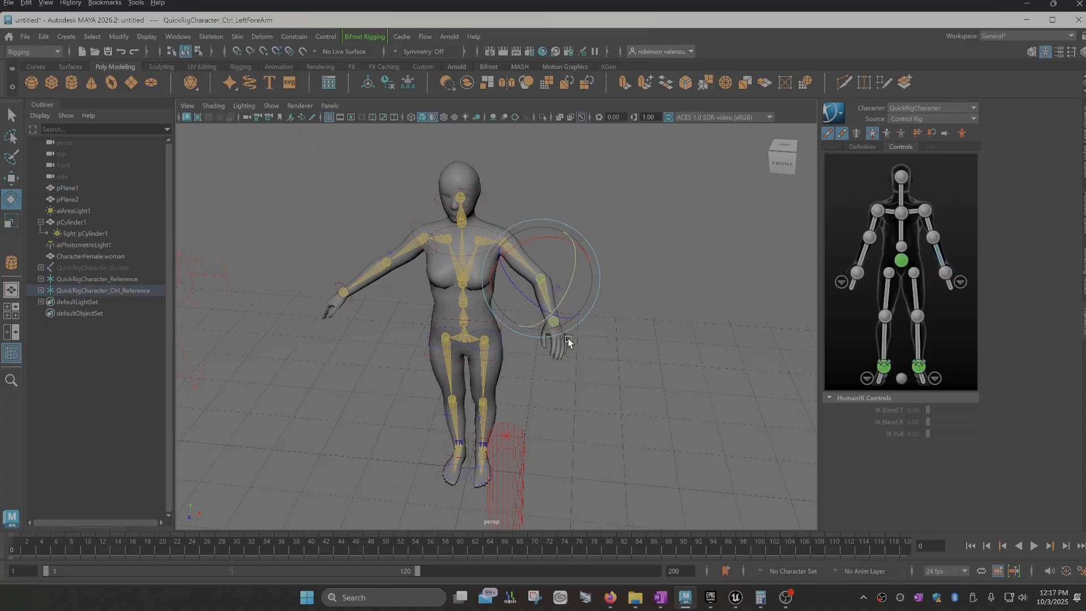
key("ctrl+z")
key("ctrl+z")
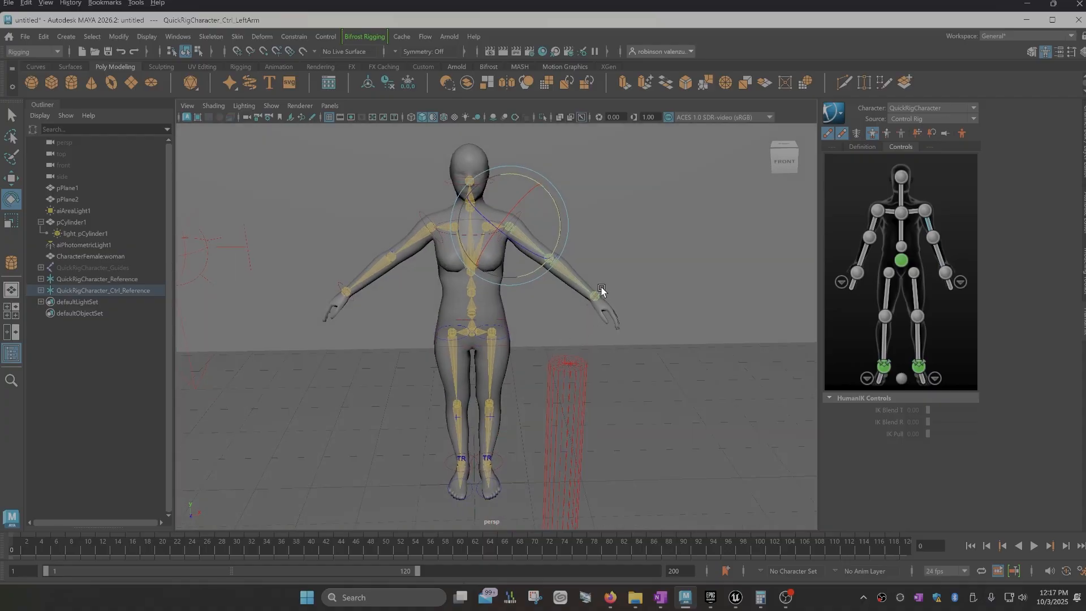
key("ctrl+z")
key("ctrl+z")
key("ctrl+z")
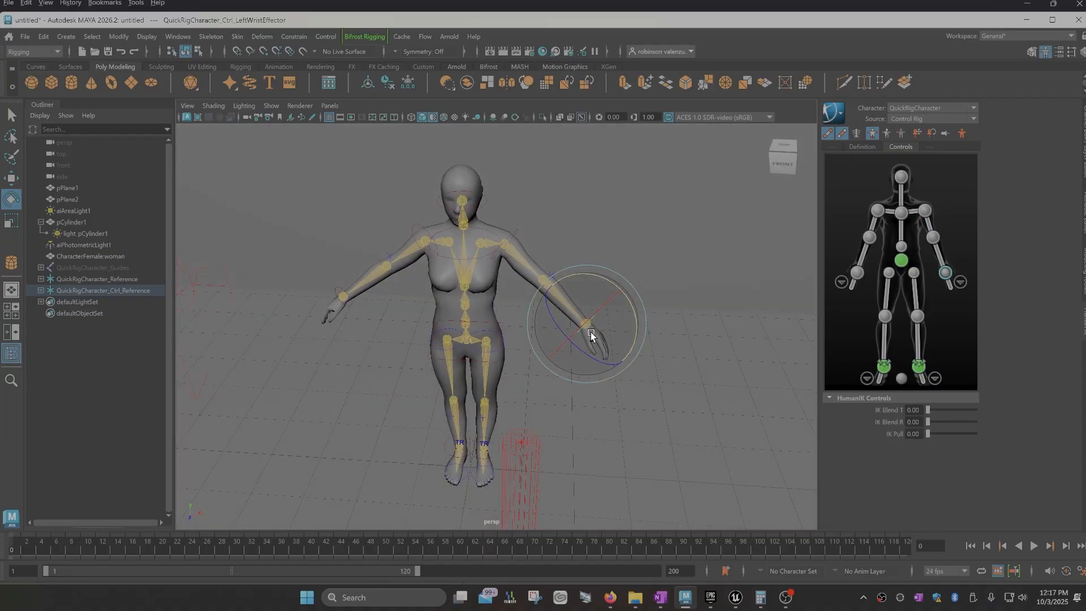
Try moving the left wrist control in and down beside the hip, and undo the move.
key("w")
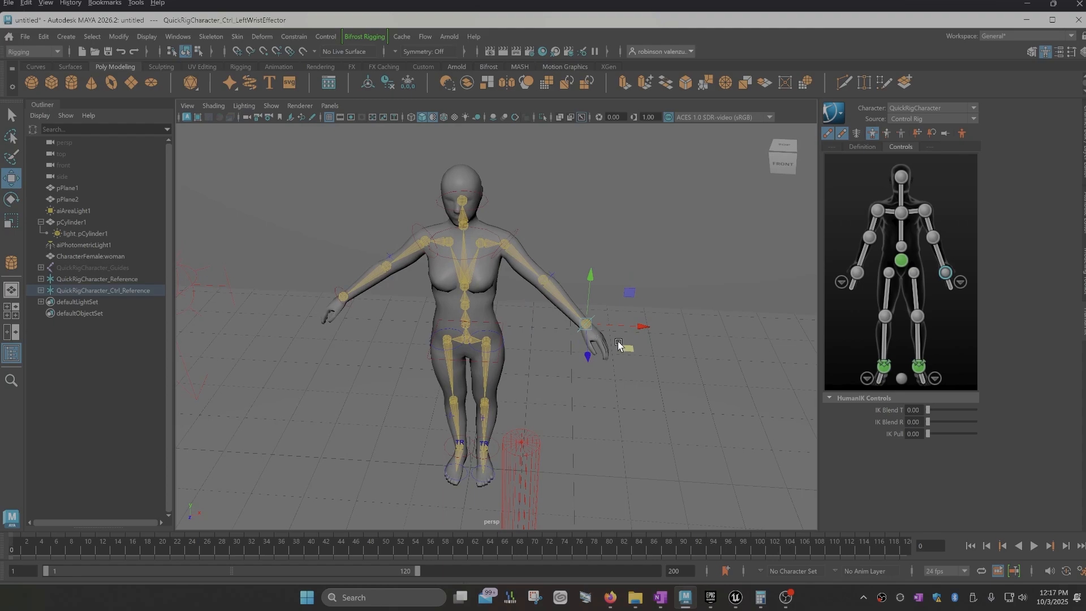
middle_click_drag(617, 341, 575, 368)
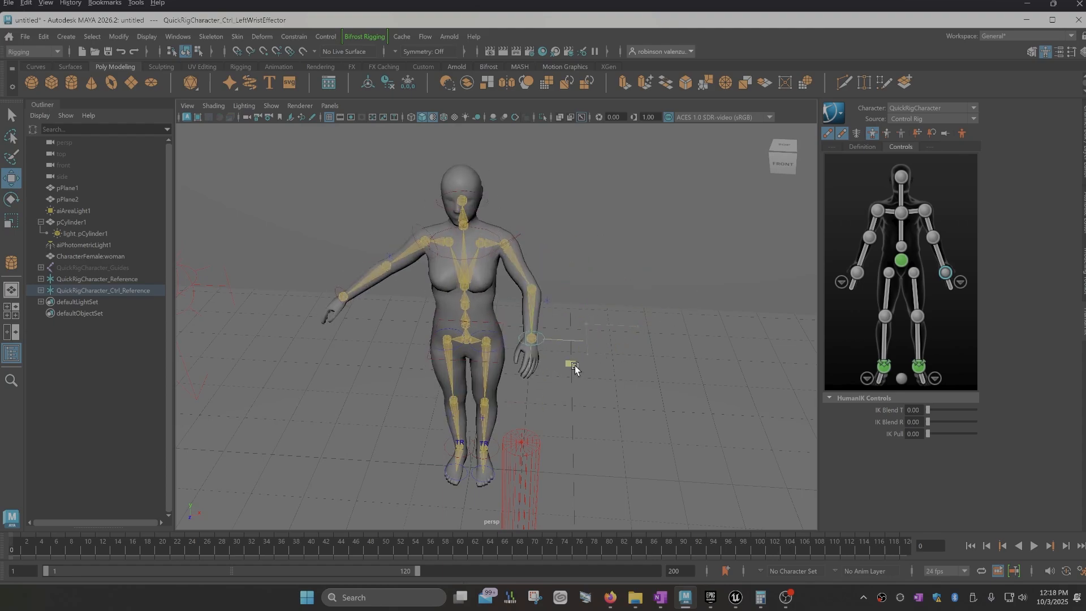
left_click_drag(575, 366, 526, 351)
key("ctrl+z")
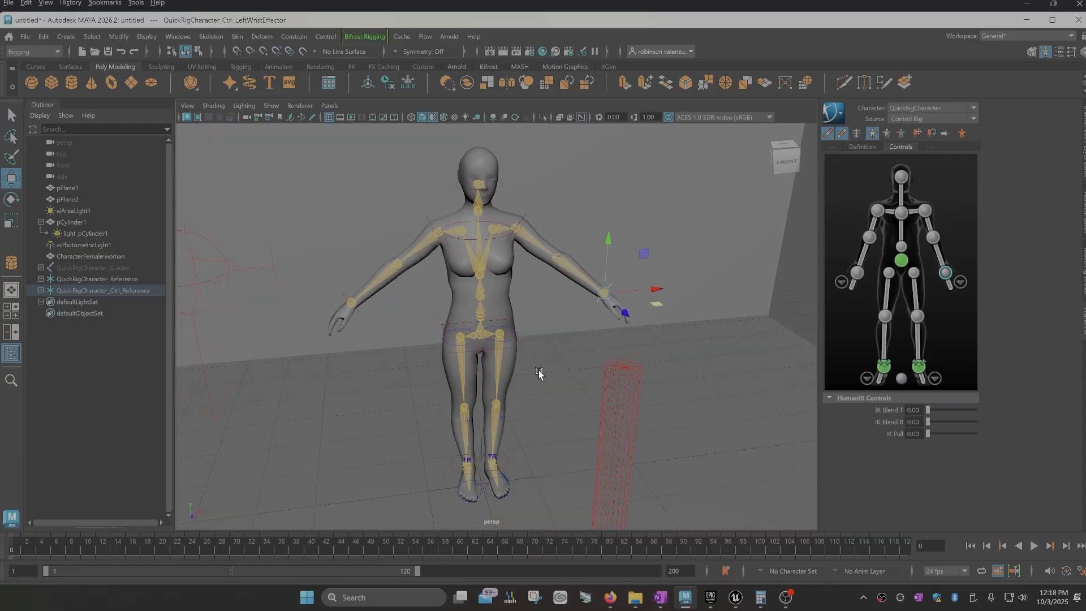
Lower the hips control to bend the knees, and move the right ankle control outward into a wide stance.
middle_click_drag(538, 374, 553, 351, "alt")
scroll(553, 350, "down", 1)
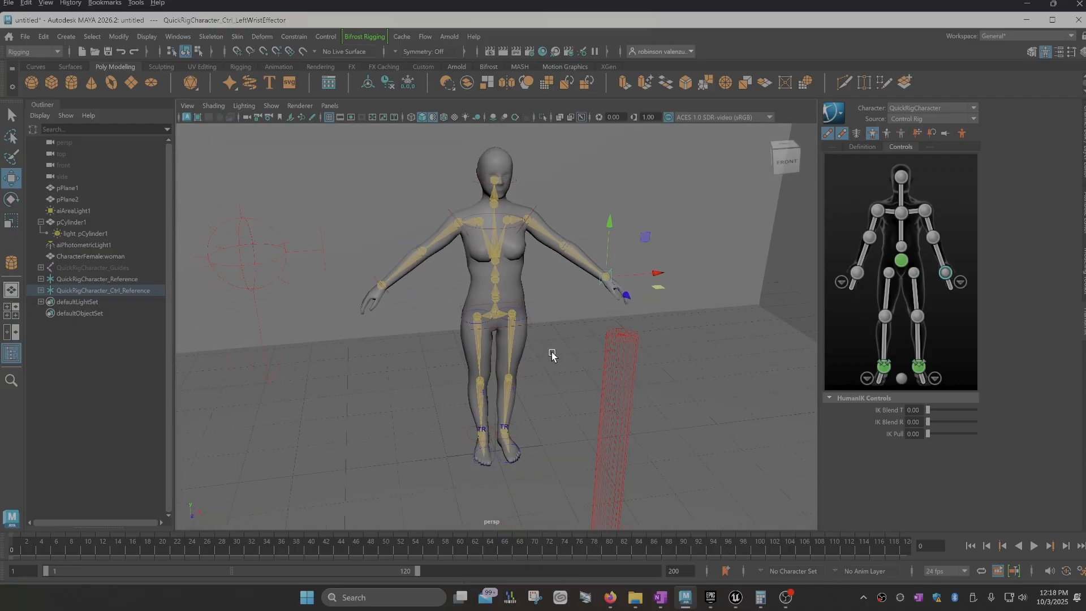
left_click_drag(552, 351, 560, 350, "alt")
left_click(539, 319)
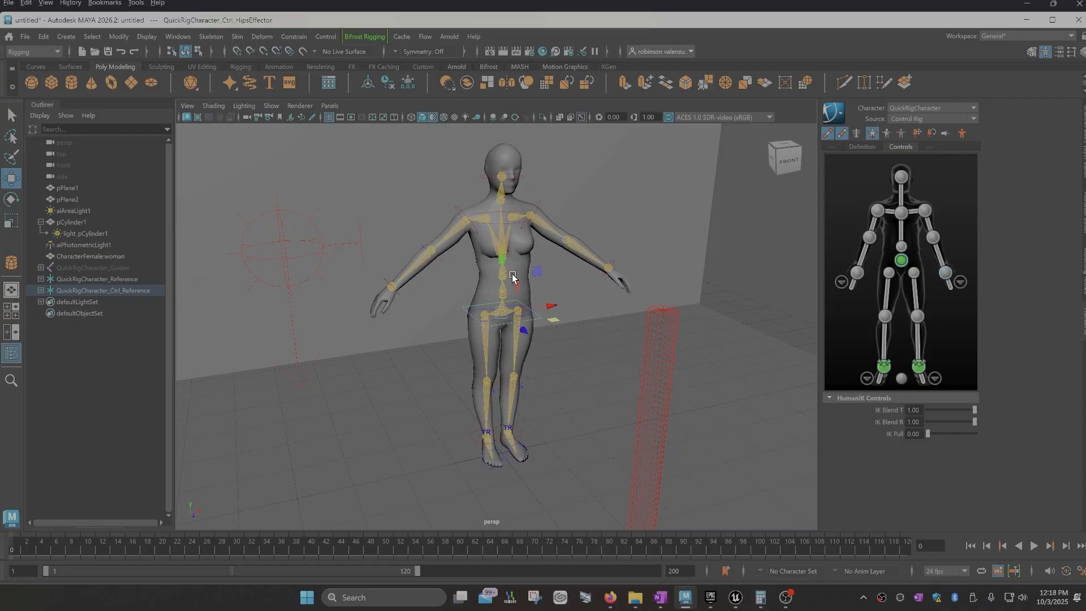
left_click_drag(501, 254, 513, 289)
left_click_drag(548, 452, 545, 450, "alt")
left_click_drag(508, 320, 517, 284, "alt")
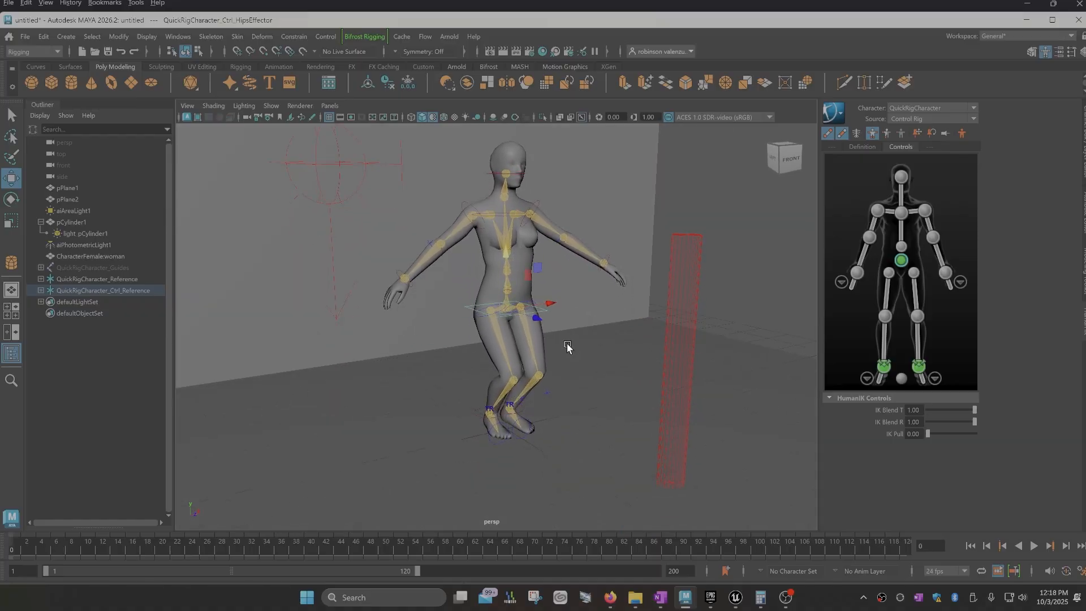
left_click(482, 416)
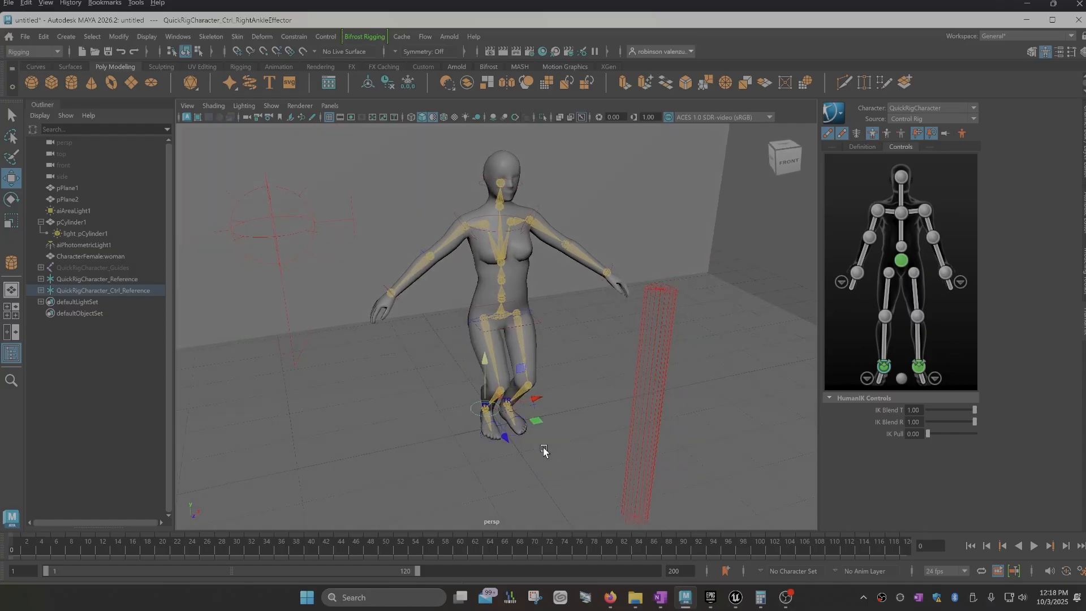
left_click_drag(534, 426, 419, 418)
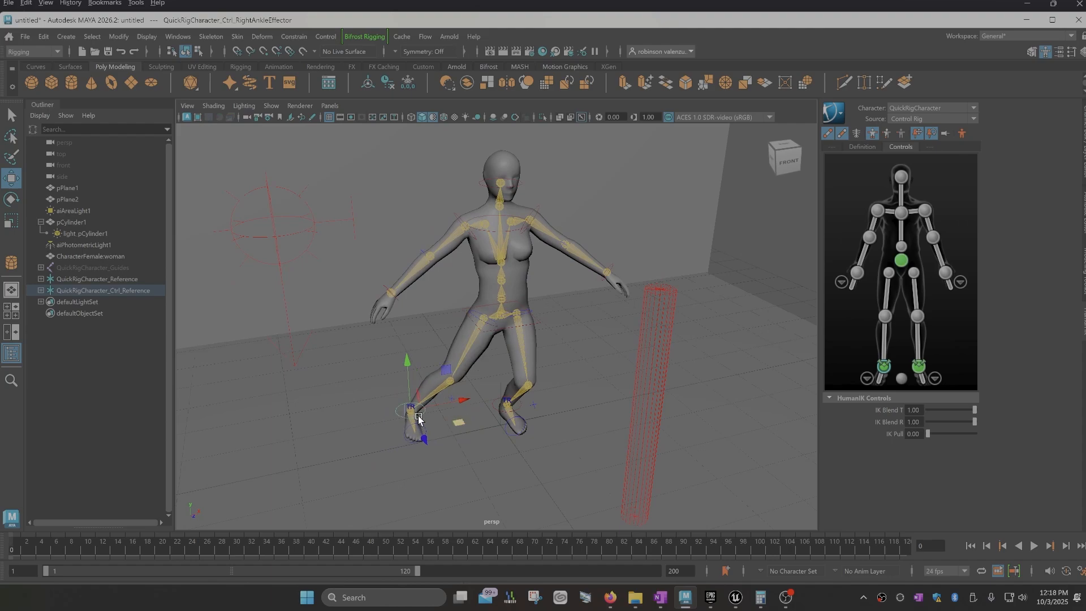
Switch the HumanIK control rig to body-part manipulation and shift the left wrist control slightly.
left_click(899, 133)
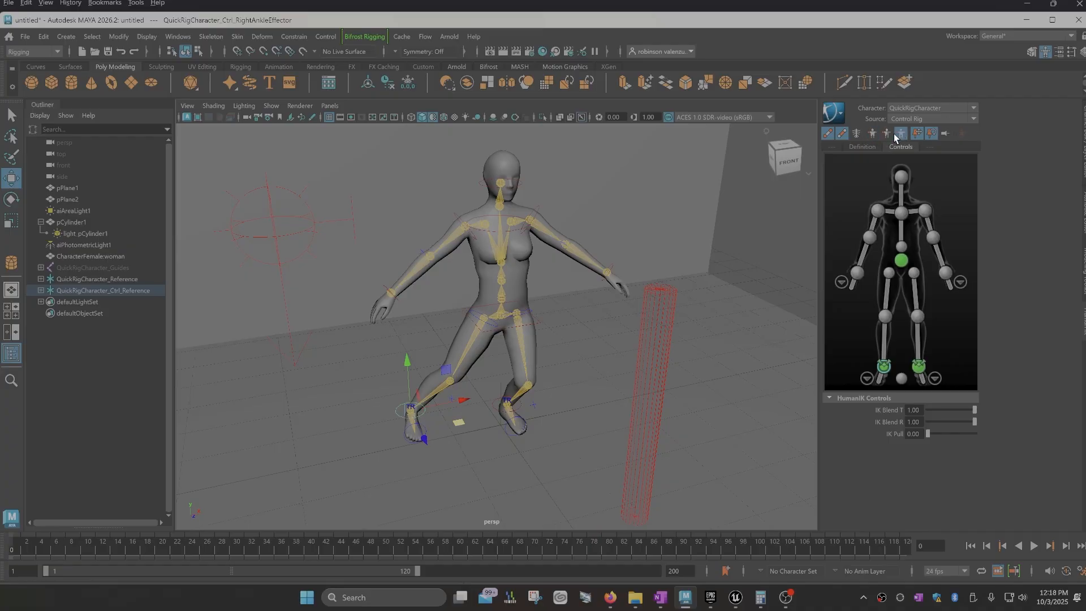
left_click(612, 272)
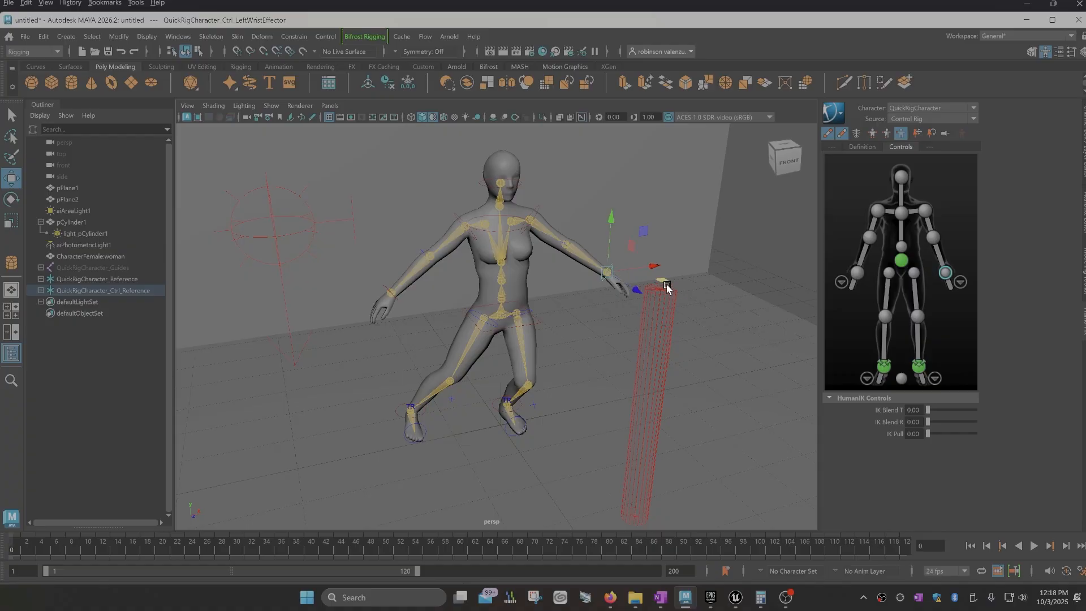
left_click(887, 134)
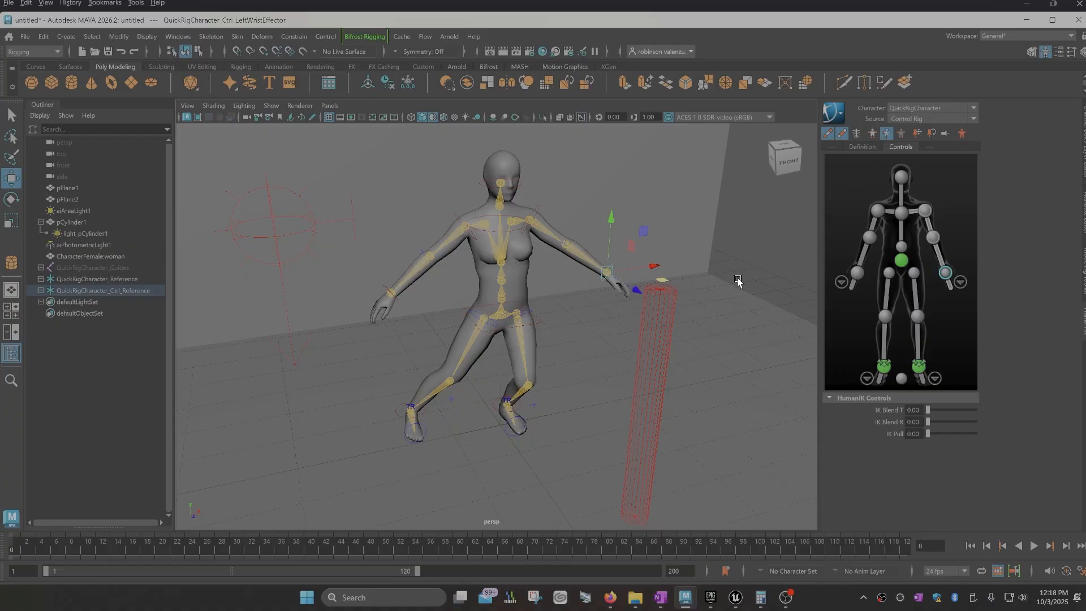
mouse_move(661, 278)
left_mouse_down()
mouse_move(568, 256)
mouse_move(669, 271)
mouse_move(730, 307)
mouse_move(569, 245)
mouse_move(539, 256)
mouse_move(616, 277)
mouse_move(588, 265)
mouse_move(595, 296)
mouse_move(625, 305)
mouse_move(642, 297)
mouse_move(592, 214)
mouse_move(659, 274)
left_mouse_up()
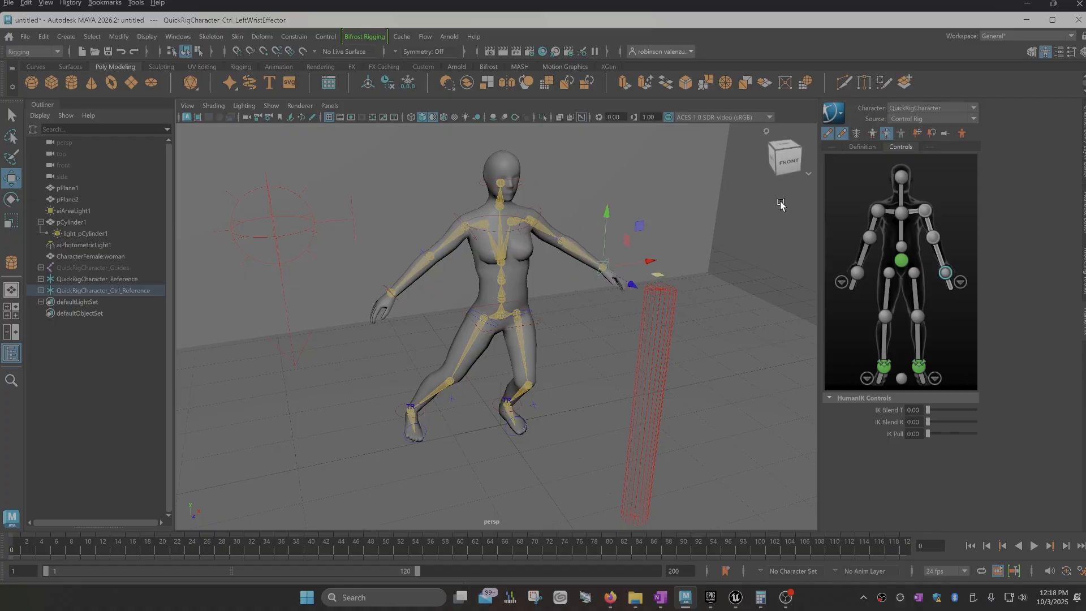
Switch the HumanIK control rig to full-body manipulation and pull the left wrist control down so the torso follows.
left_click(875, 133)
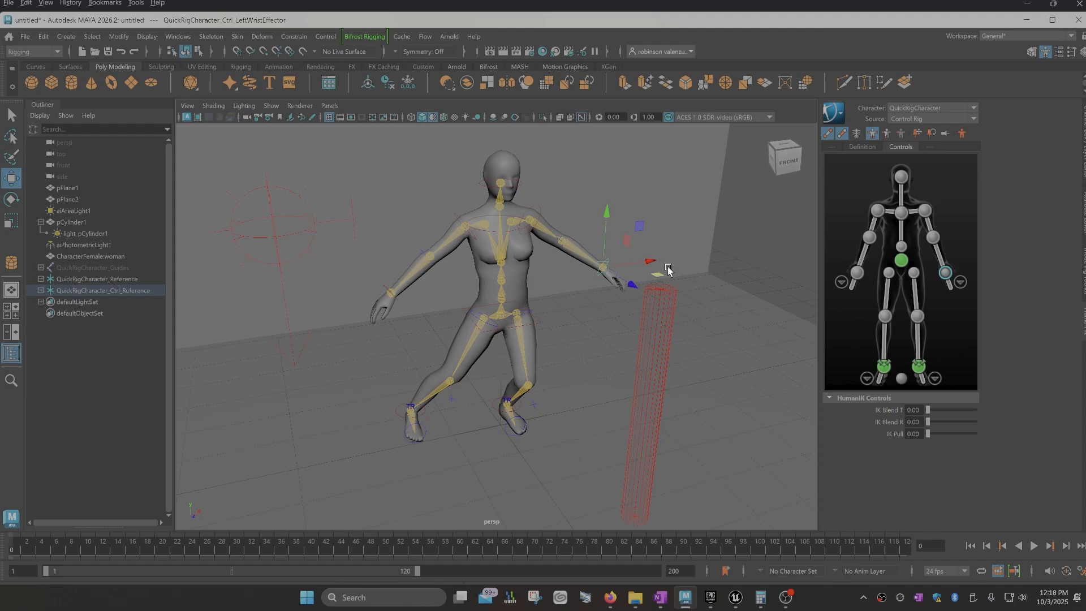
left_click_drag(659, 278, 659, 341)
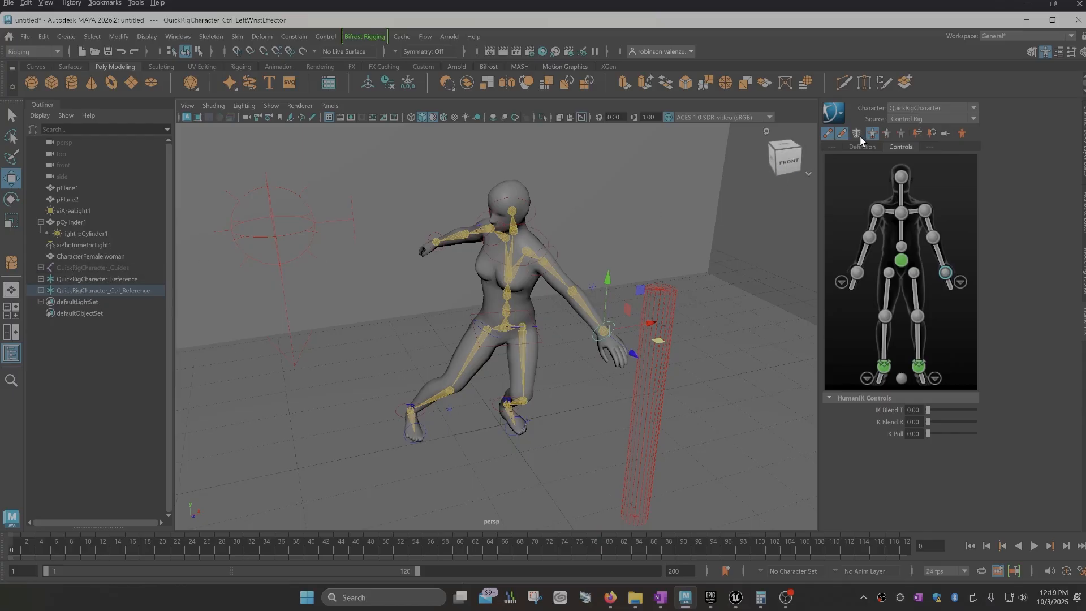
Show the character's skeleton and set the joint display size to 0.33.
scroll(531, 382, "up", 6)
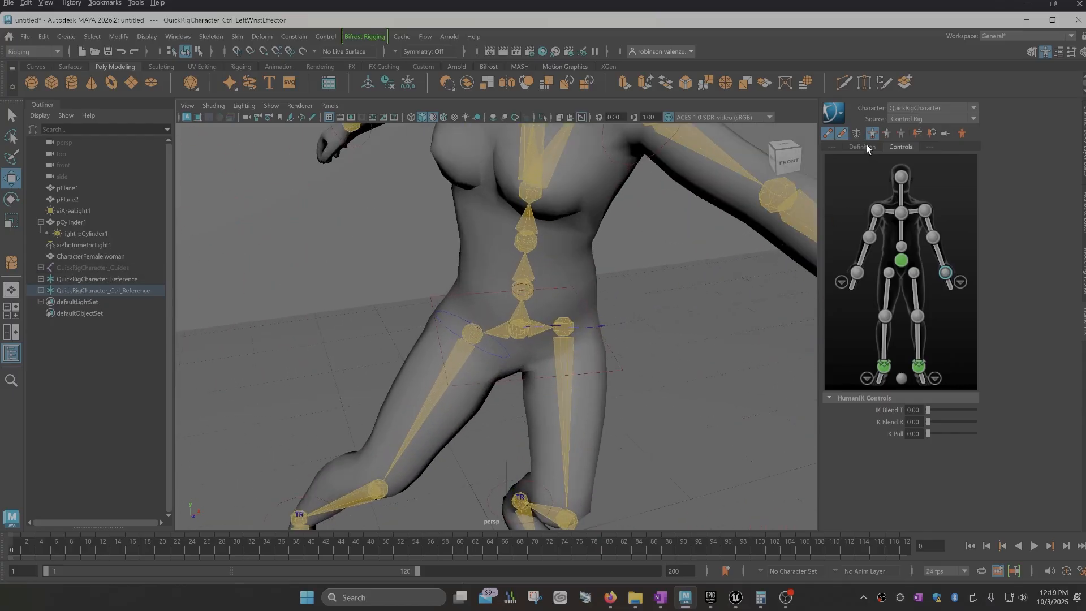
left_click(859, 136)
scroll(568, 307, "down", 6)
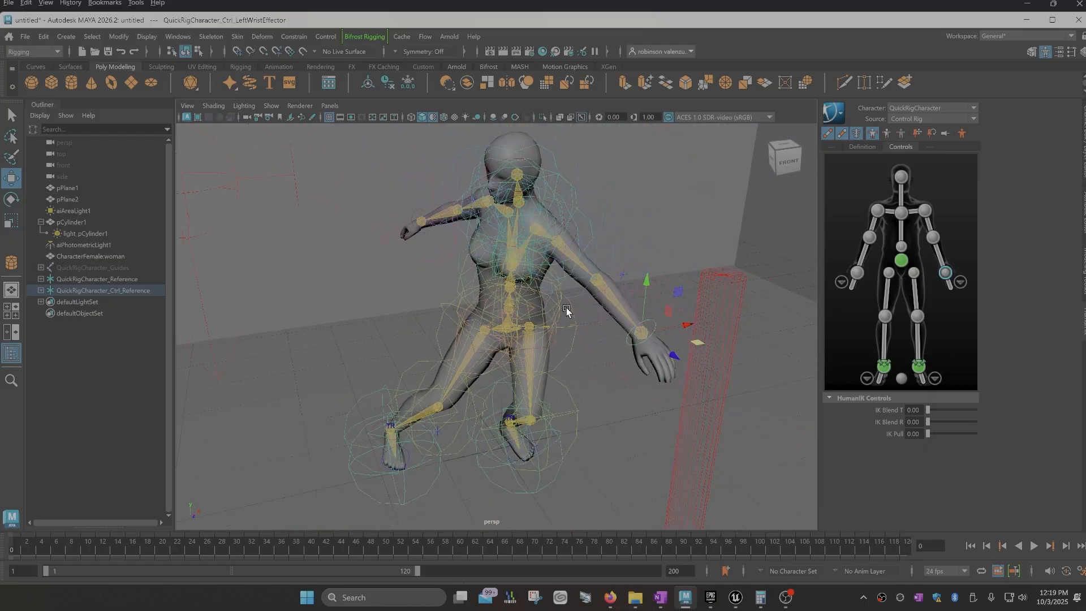
left_click(217, 39)
mouse_move(237, 155)
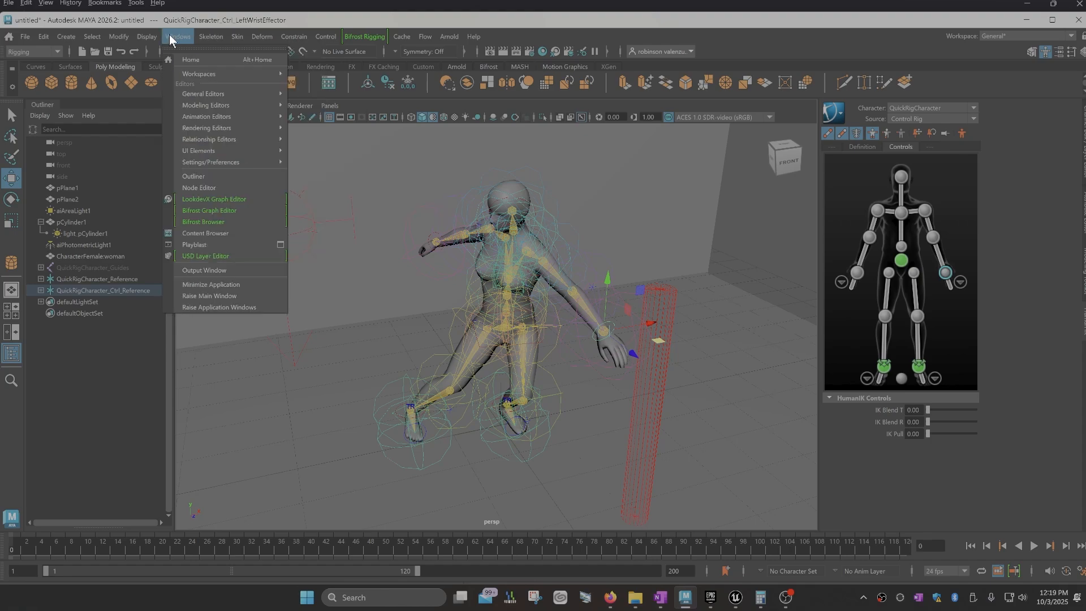
mouse_move(146, 37)
mouse_move(290, 209)
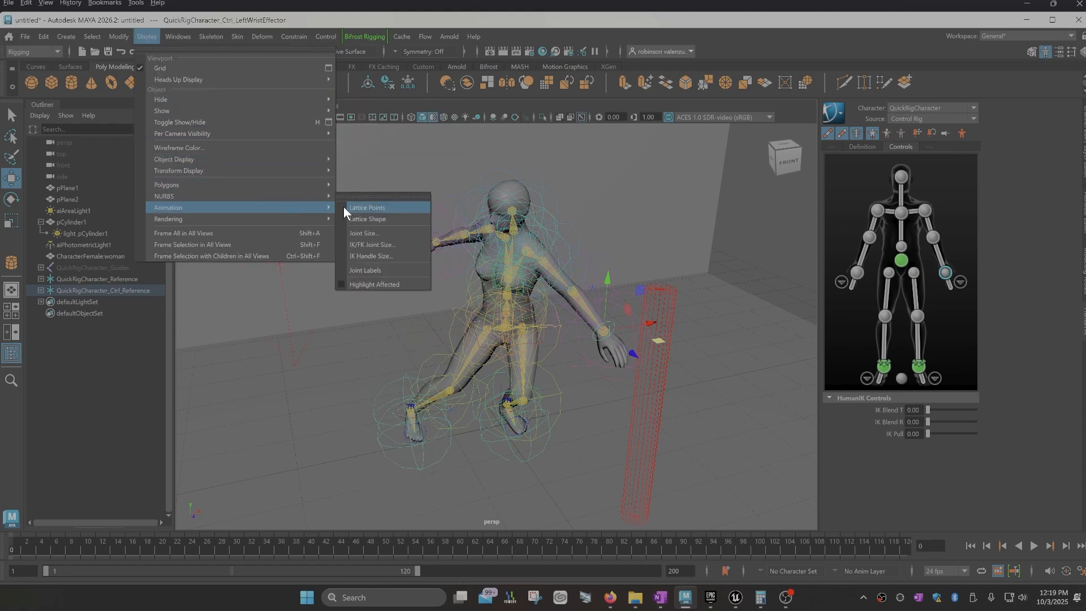
left_click(364, 233)
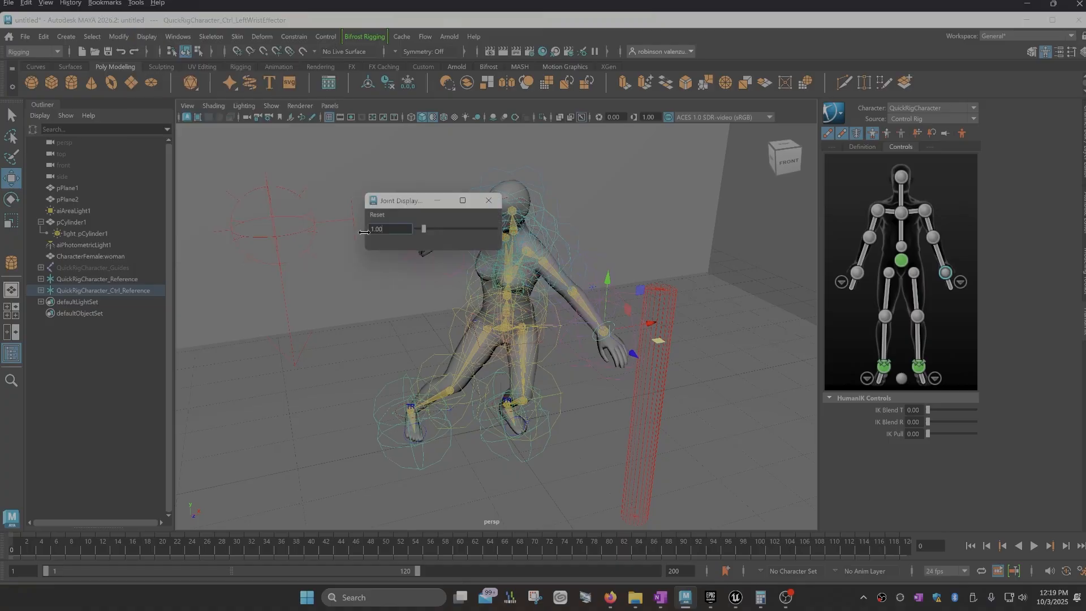
left_click_drag(422, 230, 418, 238)
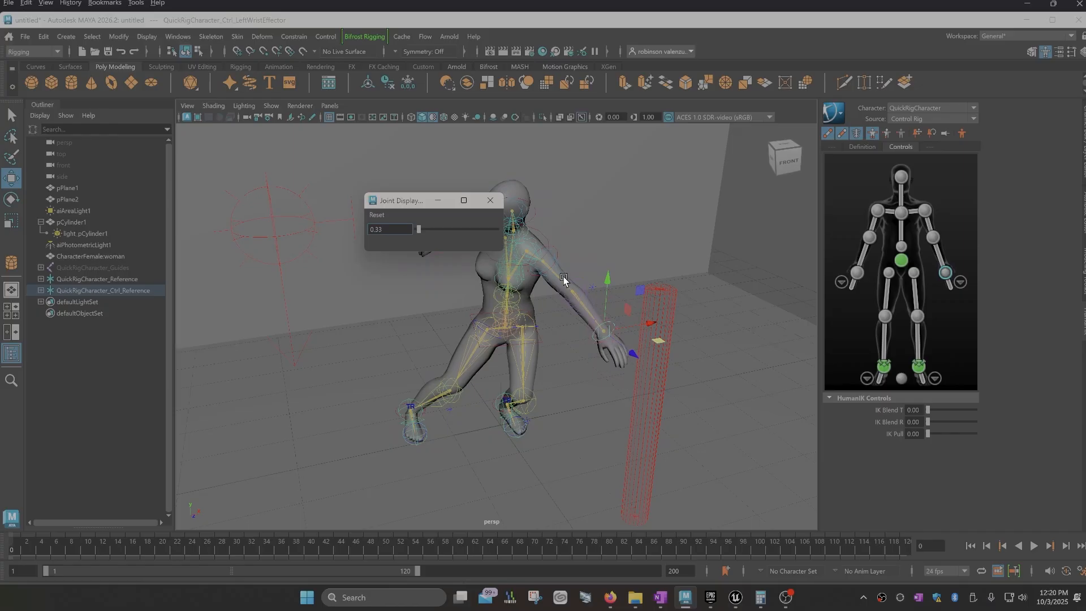
left_click_drag(400, 201, 297, 208)
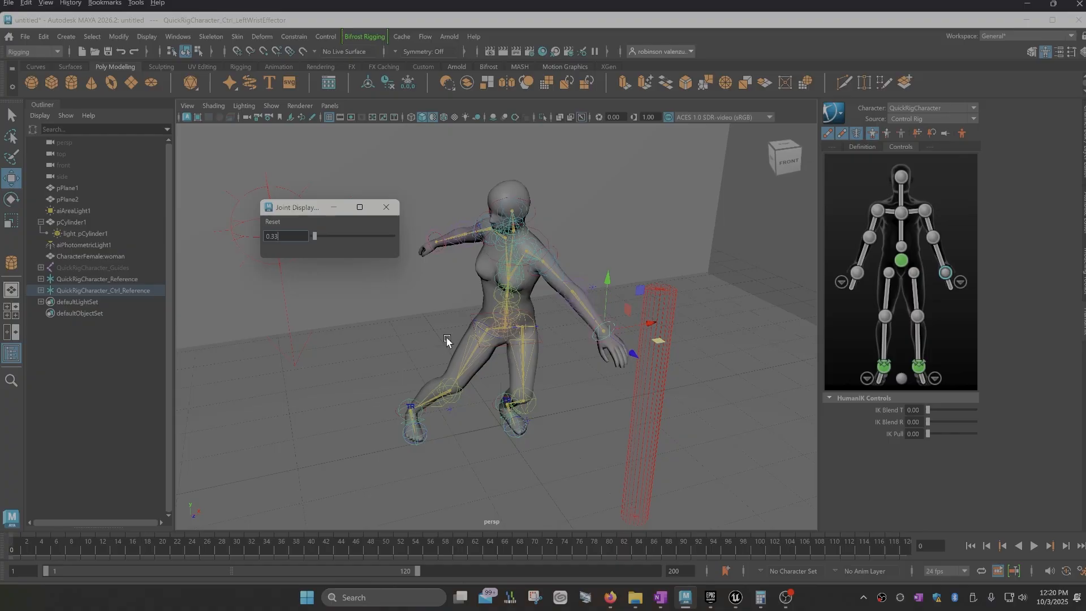
left_click(386, 209)
Hide the character's skeleton, leaving only the control rig displayed on the mesh.
scroll(546, 348, "up", 3)
scroll(545, 350, "up", 2)
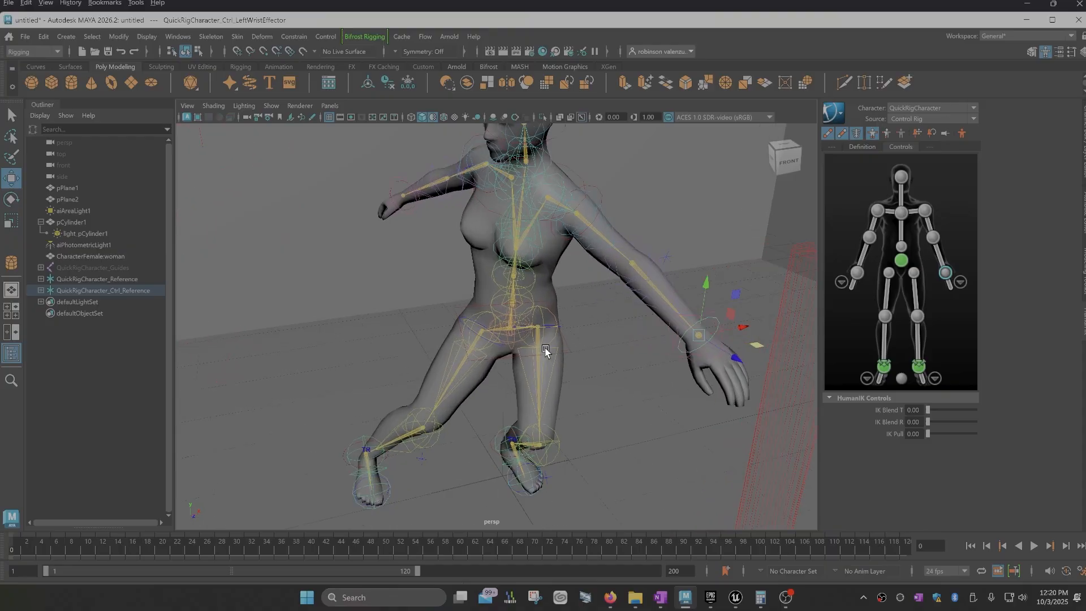
left_click(860, 135)
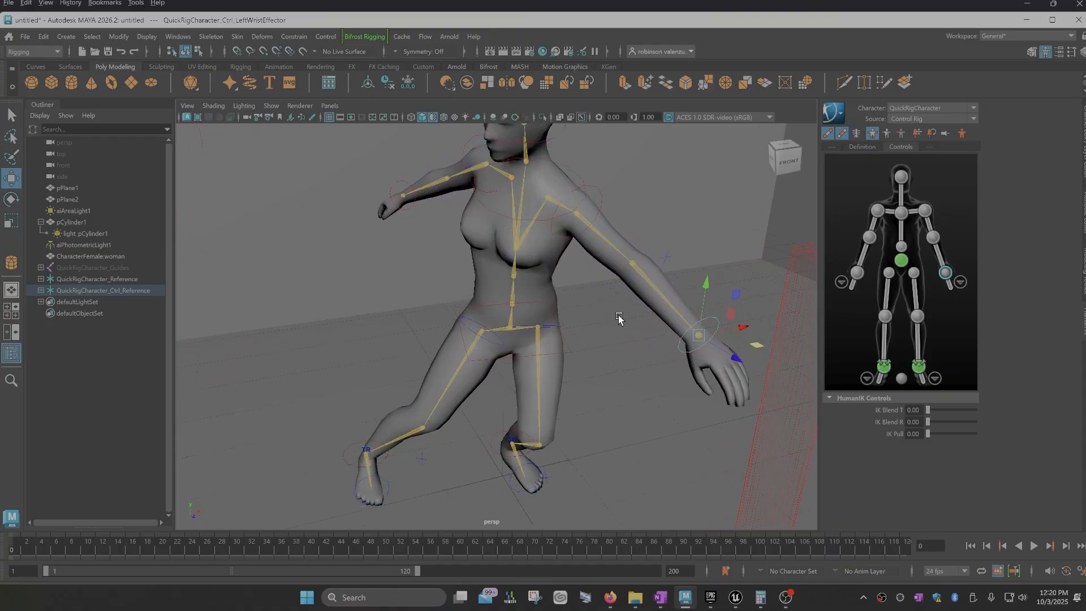
scroll(691, 247, "down", 3)
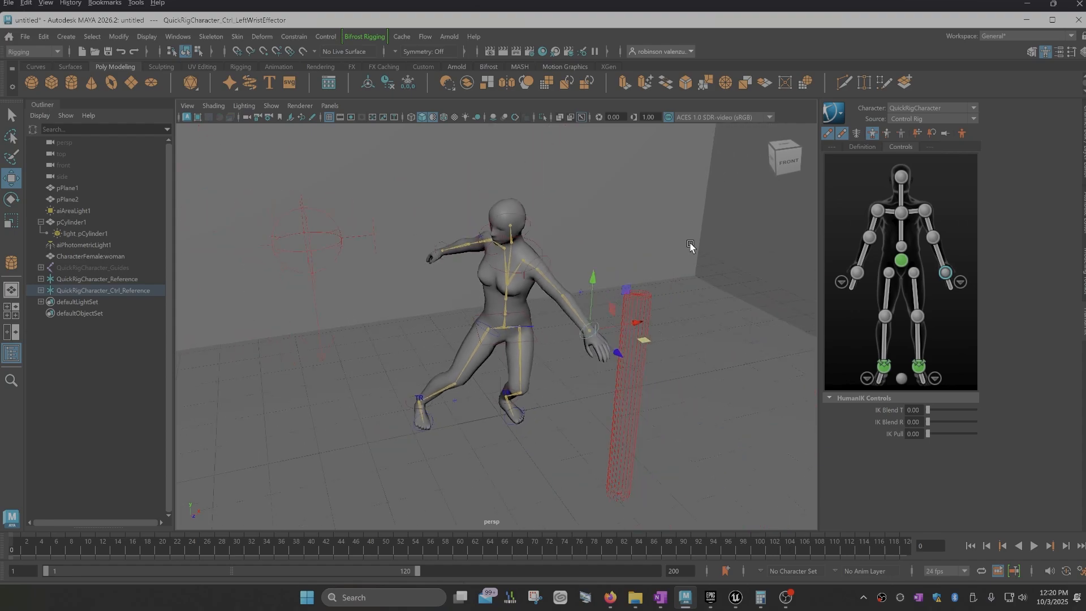
left_click_drag(626, 280, 629, 278, "alt")
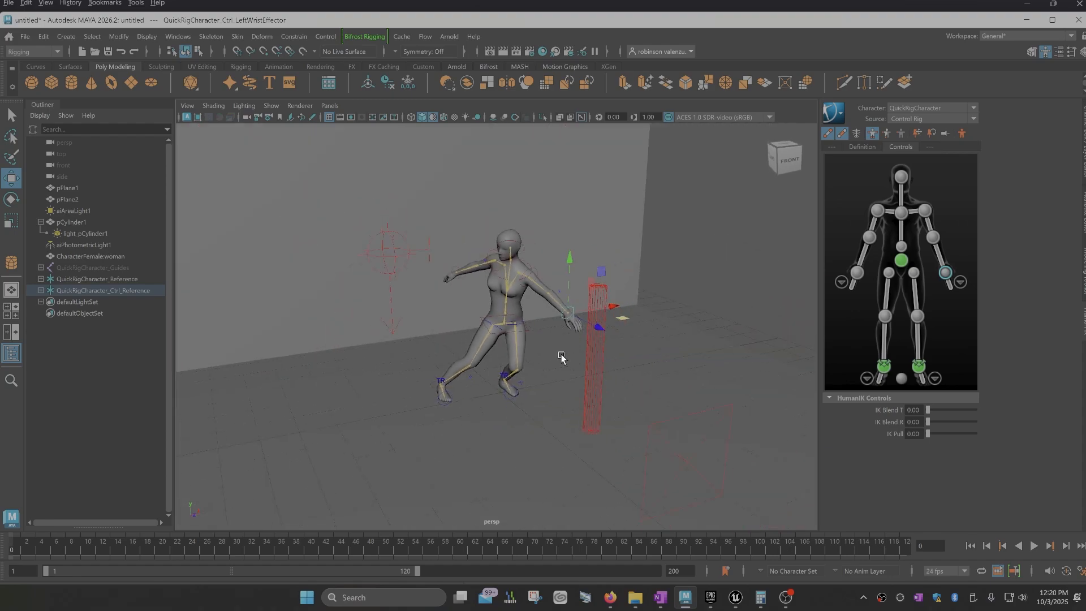
scroll(562, 356, "up", 2)
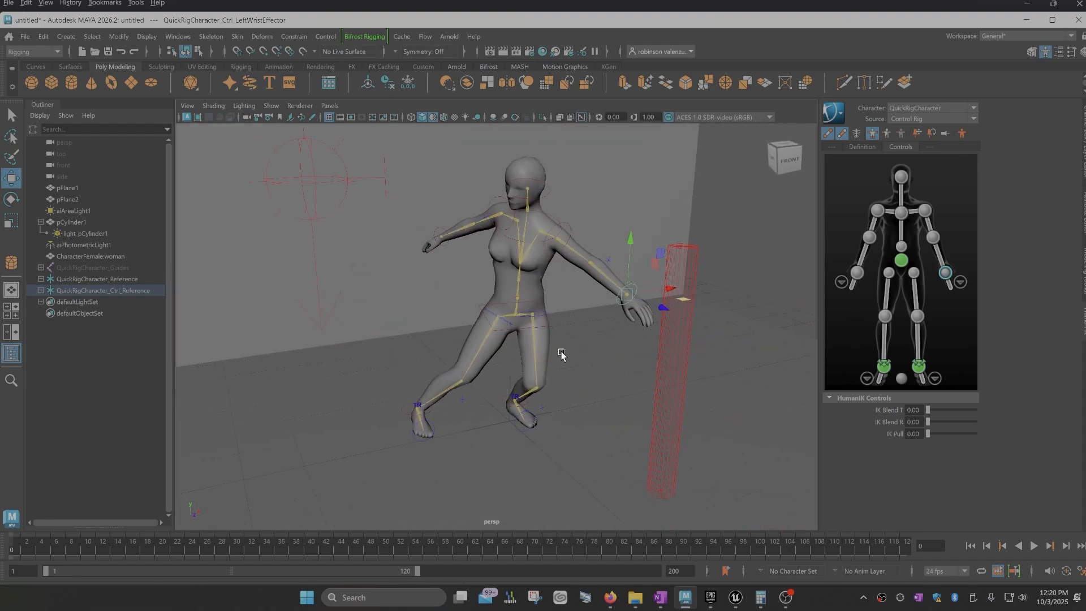
Duplicate the posed female character mesh.
left_click(498, 275)
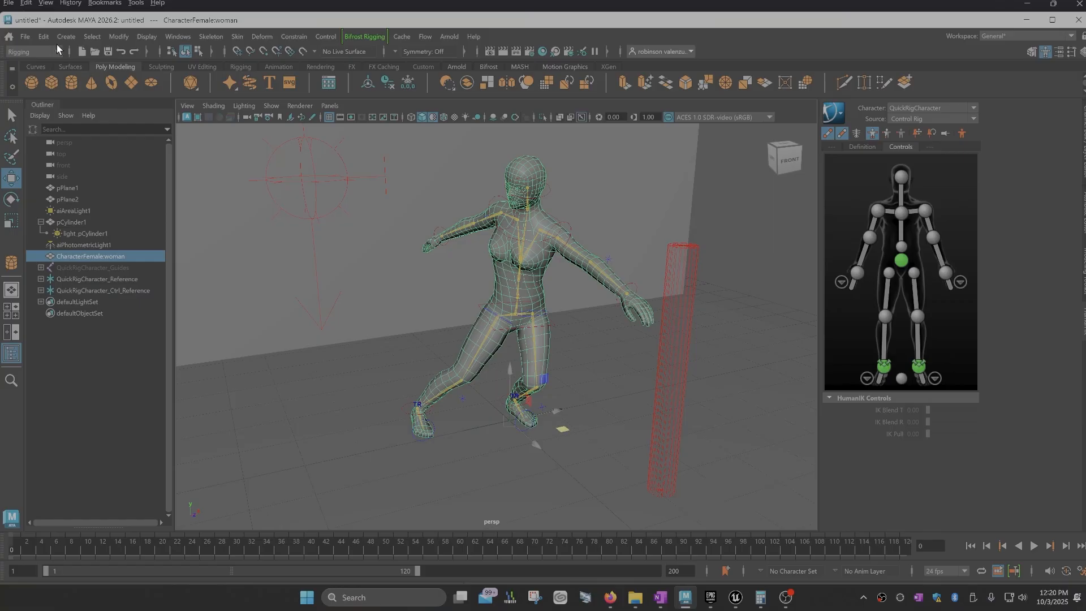
left_click(43, 37)
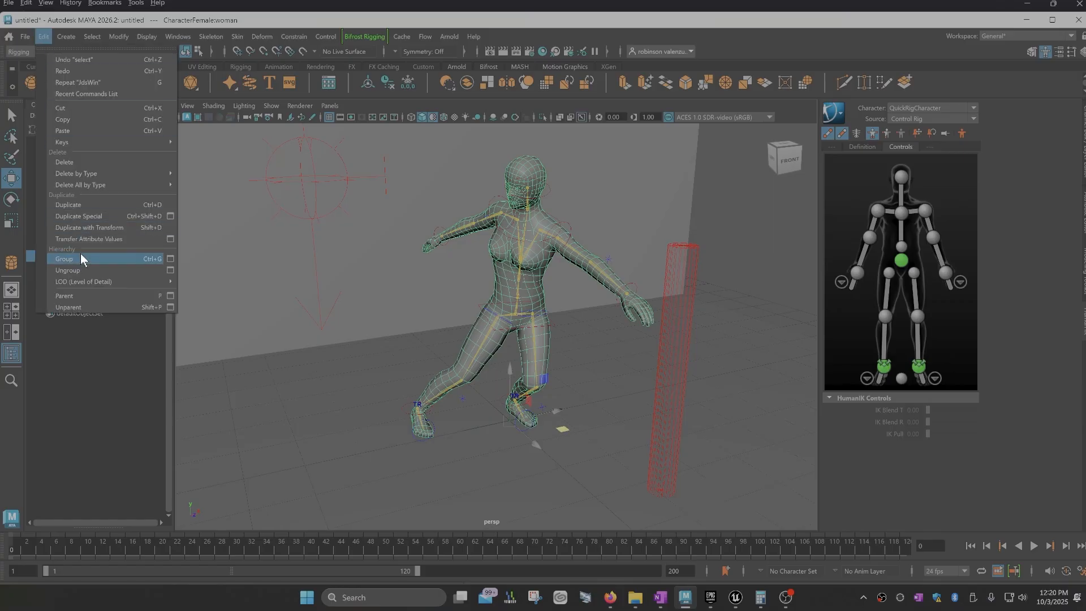
left_click(89, 205)
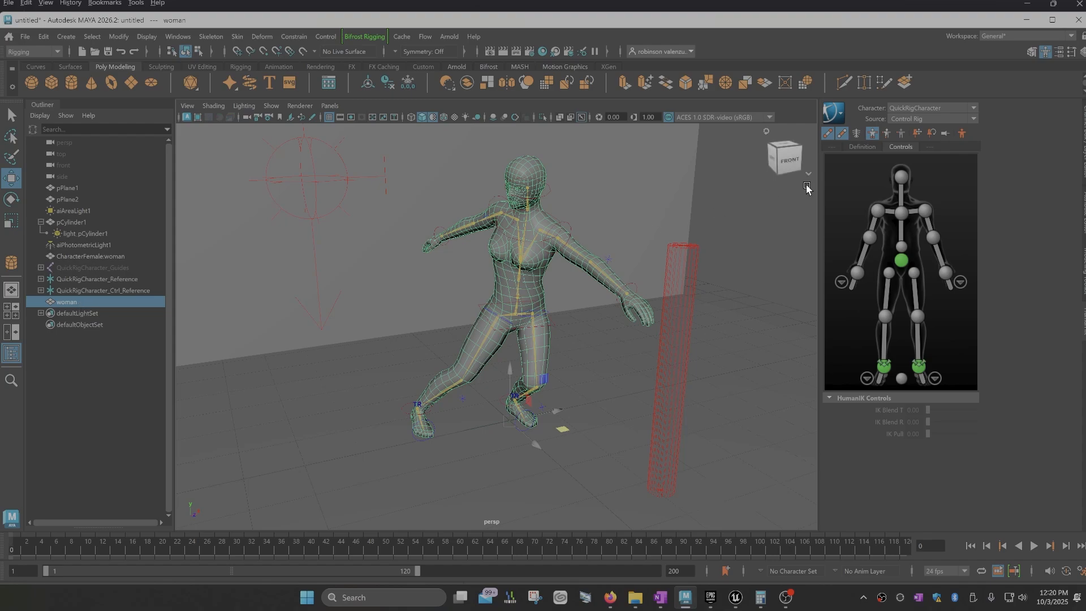
Unlock the translate, rotate and scale channels of the duplicated woman mesh.
left_click(1082, 52)
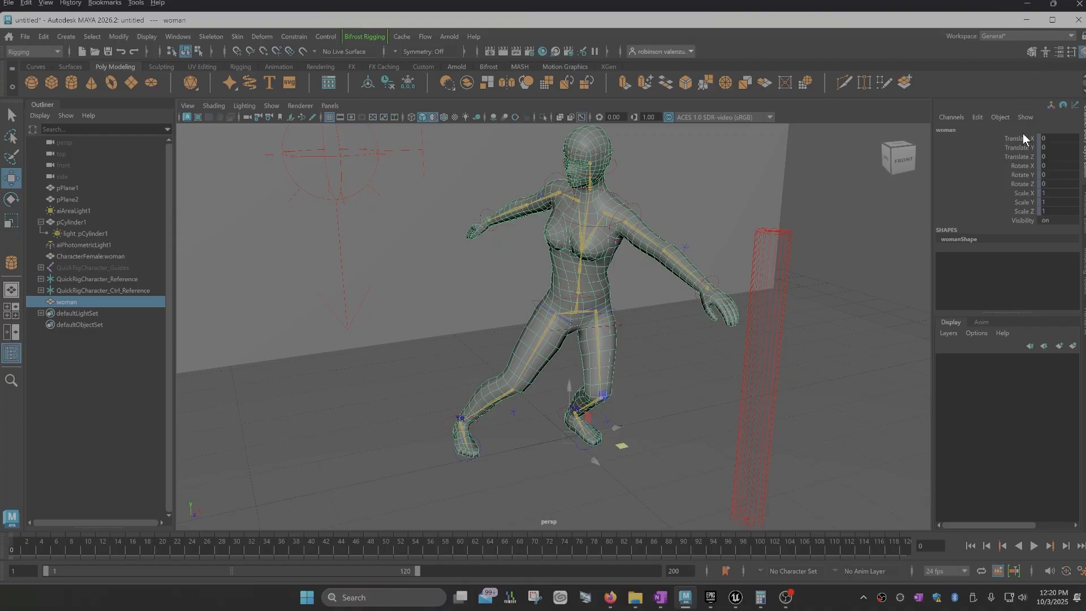
left_click_drag(1022, 137, 1012, 209)
right_click(1016, 202)
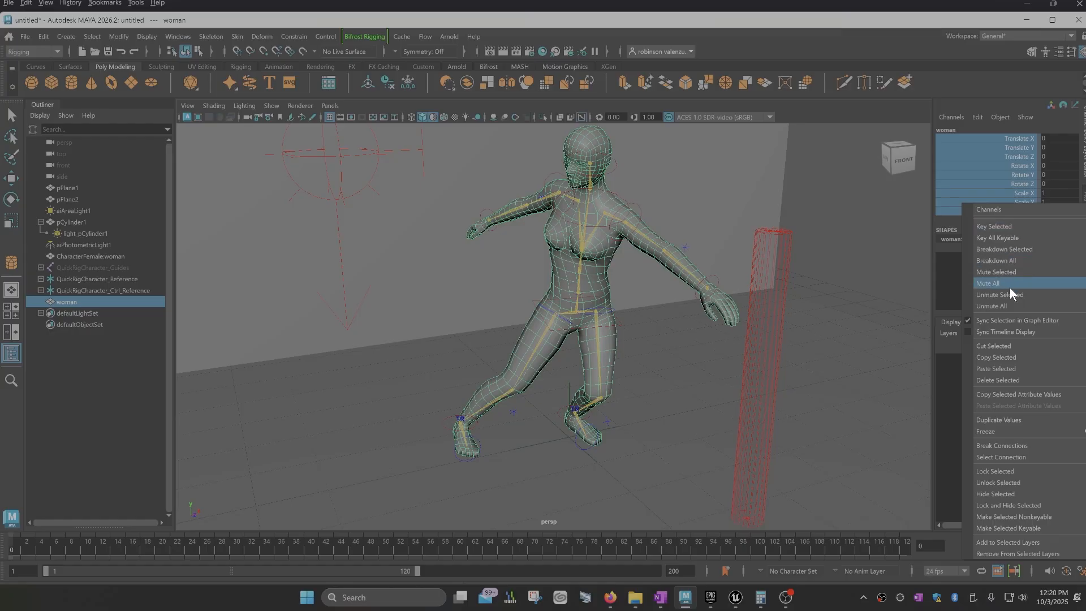
left_click(1008, 479)
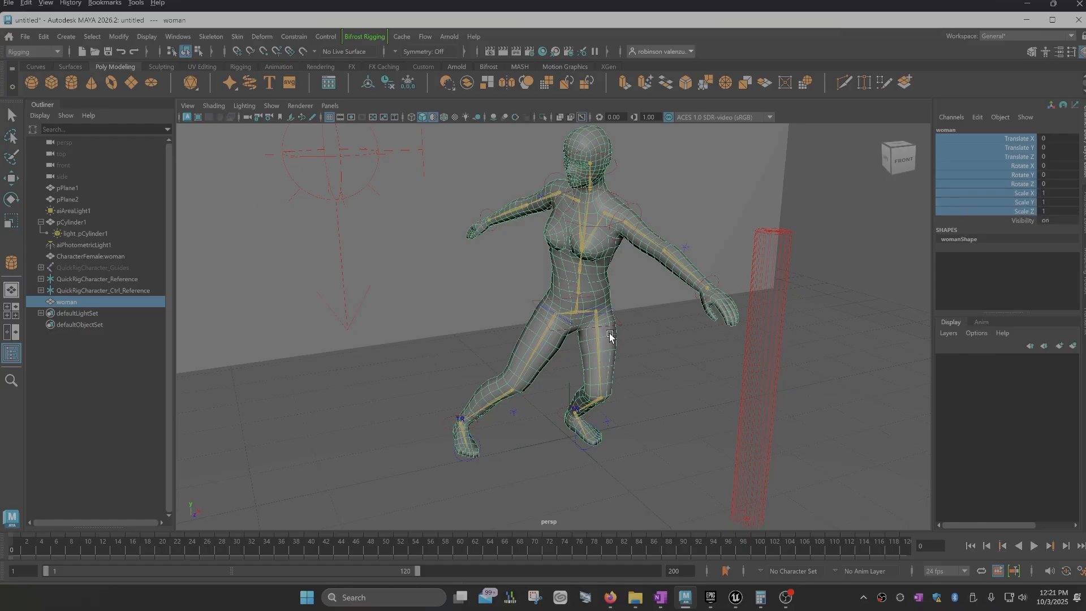
Move the duplicated woman away from the rigged character, to about -3.4 in X and -2.06 in Z.
key("w")
left_click_drag(614, 430, 414, 461)
scroll(365, 351, "down", 4)
mouse_move(405, 351)
left_mouse_down("alt")
mouse_move(403, 362)
mouse_move(417, 358)
left_mouse_up("alt")
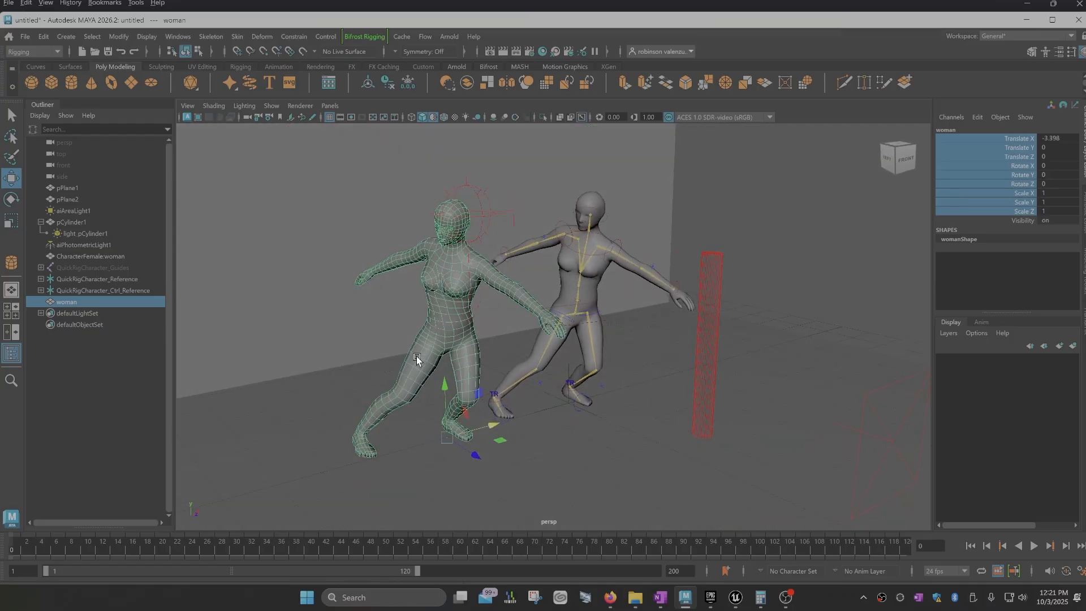
left_click_drag(475, 456, 413, 423)
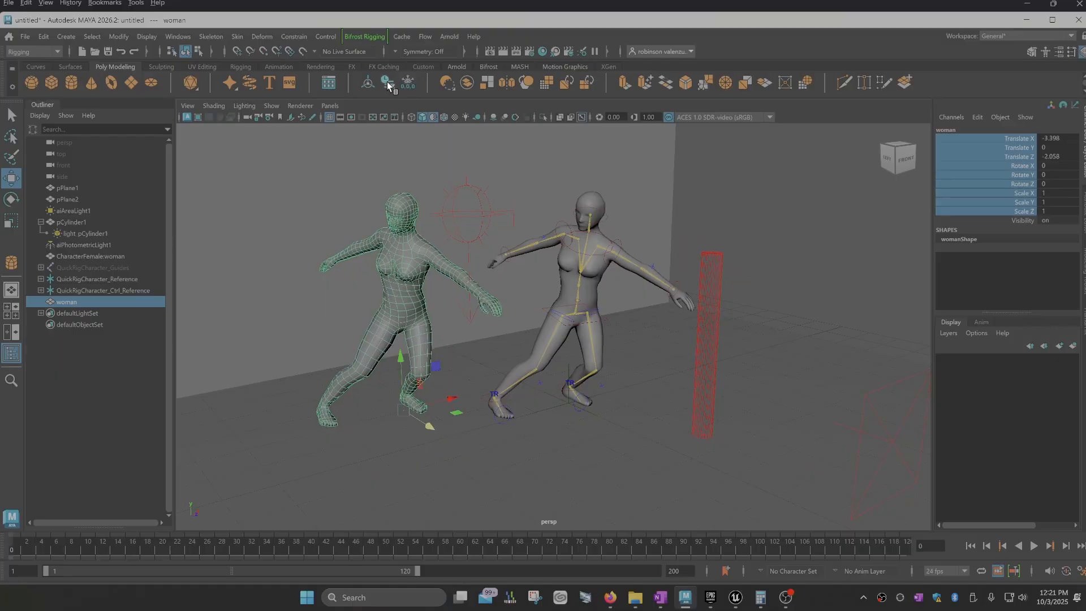
Frame both figures from the front and start a live render in the Arnold RenderView.
left_click_drag(548, 334, 521, 332, "alt")
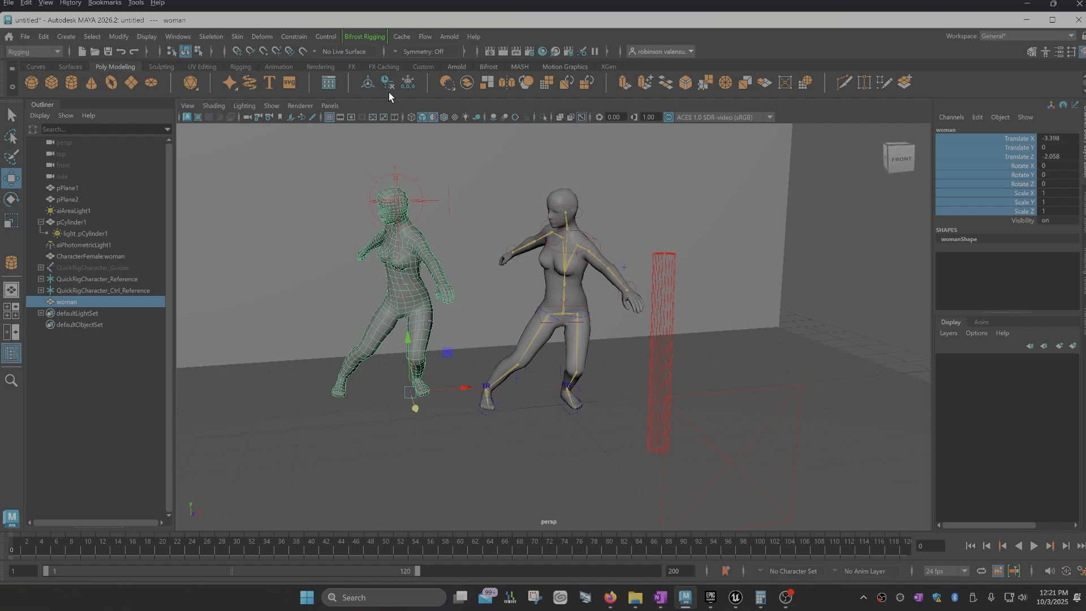
left_click_drag(517, 206, 513, 199, "alt")
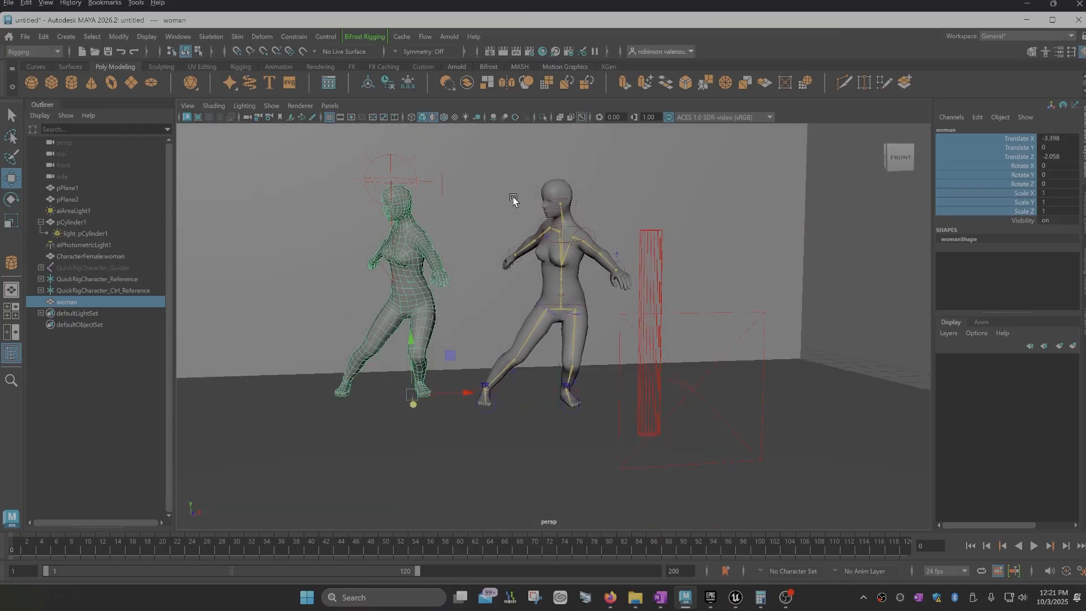
left_click(502, 52)
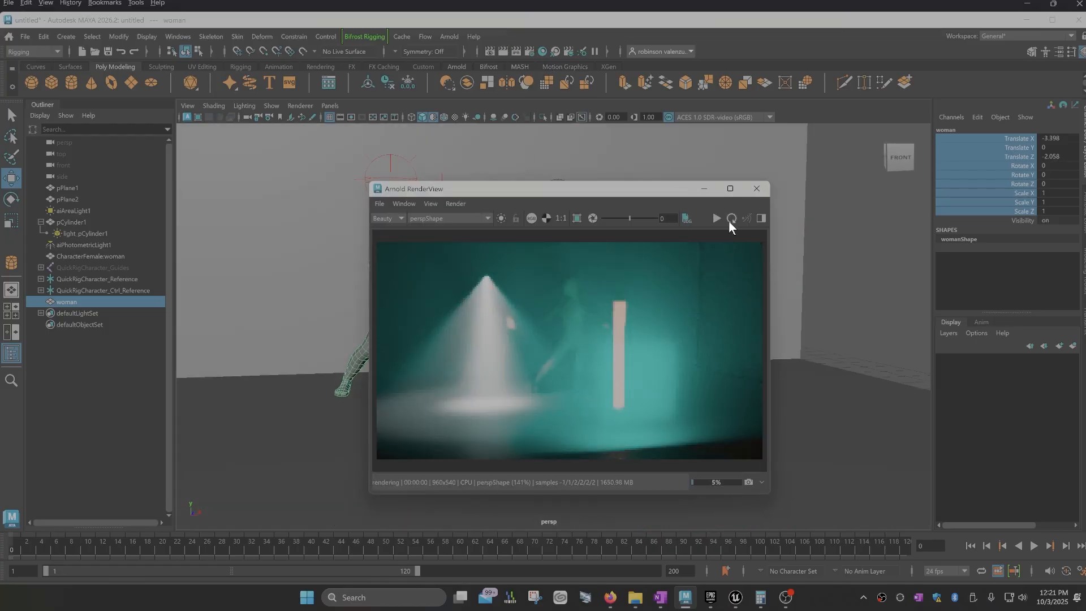
left_click(715, 217)
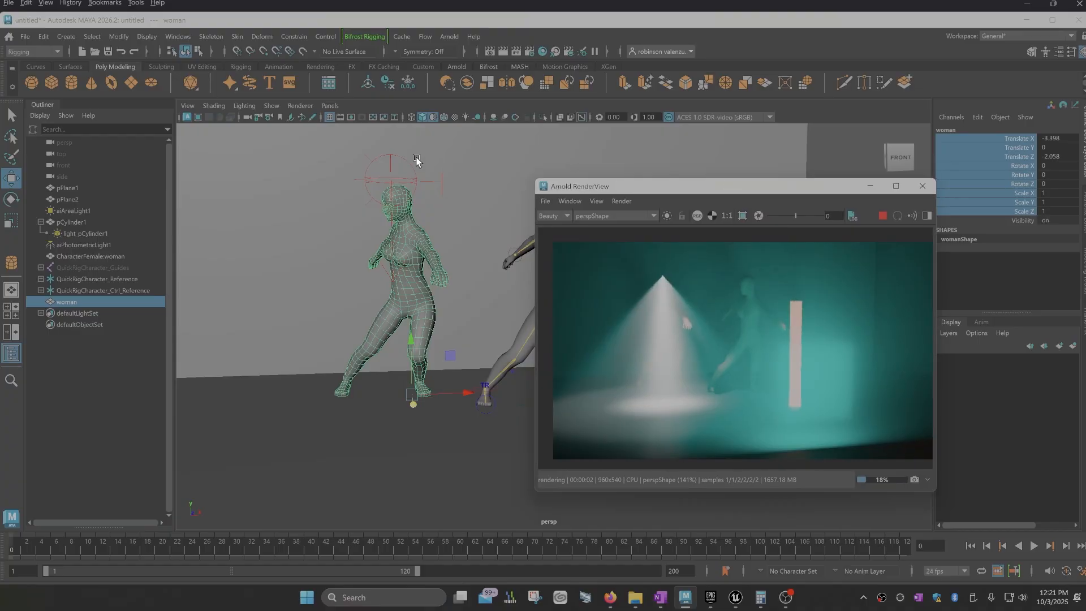
Move the photometric light above the duplicated woman, to about 7.7 in Y and -1.07 in Z.
left_click(393, 162)
left_click_drag(402, 203, 348, 208, "alt")
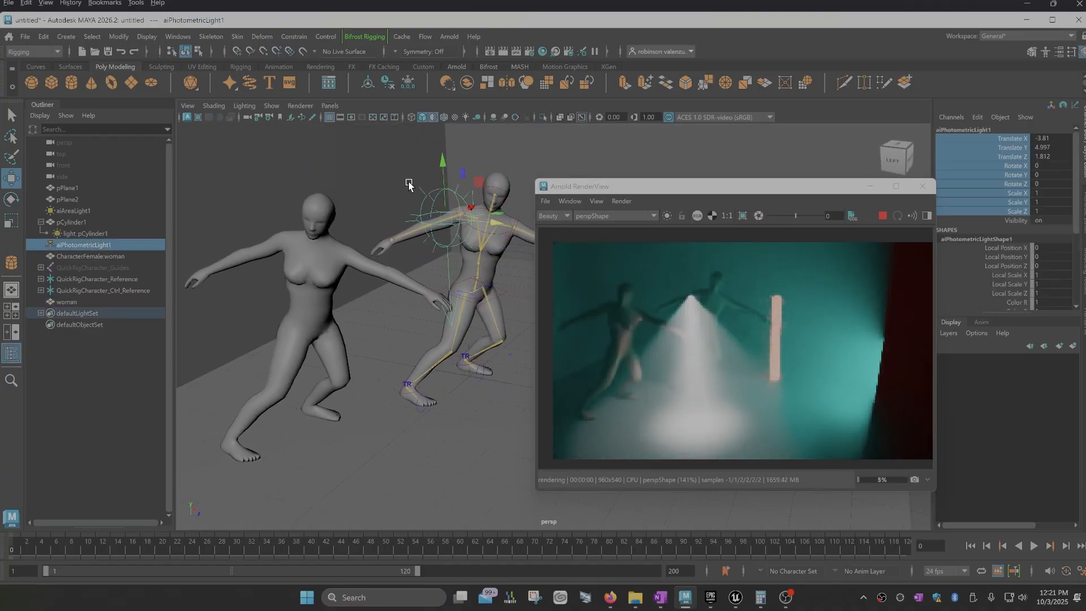
left_click_drag(443, 159, 443, 100)
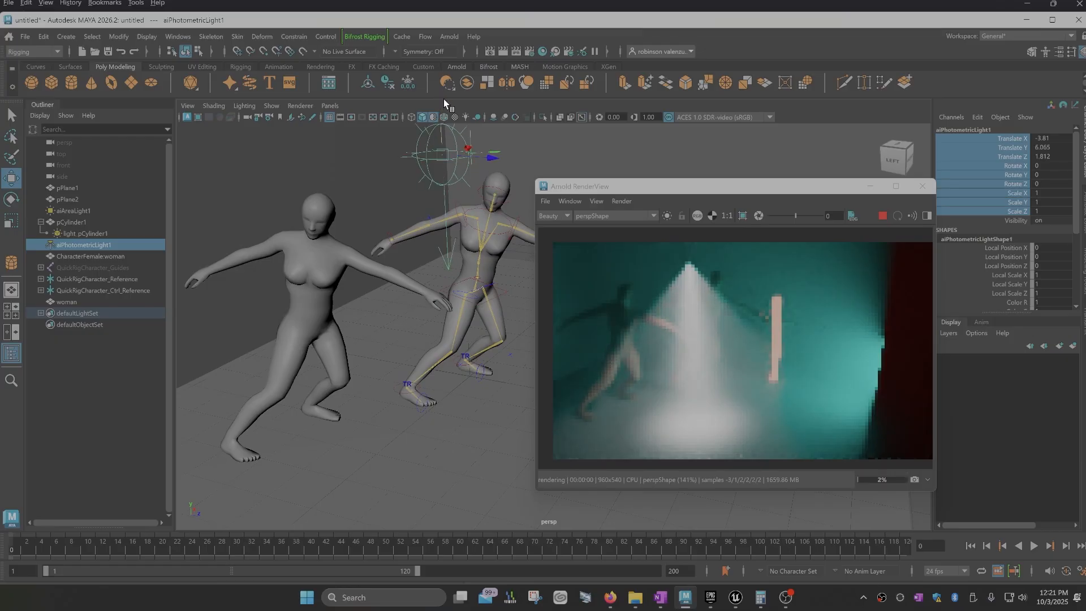
left_click_drag(488, 157, 386, 153)
scroll(388, 198, "down", 3)
middle_click_drag(391, 247, 384, 258, "alt")
left_click_drag(444, 219, 416, 216)
left_click_drag(362, 153, 358, 87)
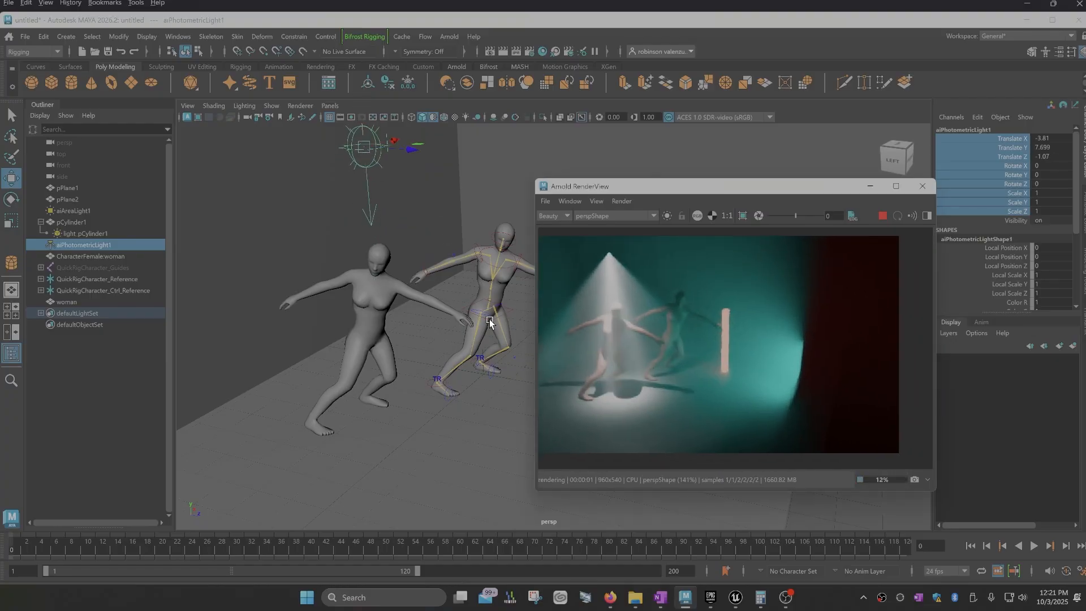
Move the cylinder mesh light away from the figures, to about 1.14 in X and -1.59 in Z.
left_click_drag(484, 317, 445, 347, "alt")
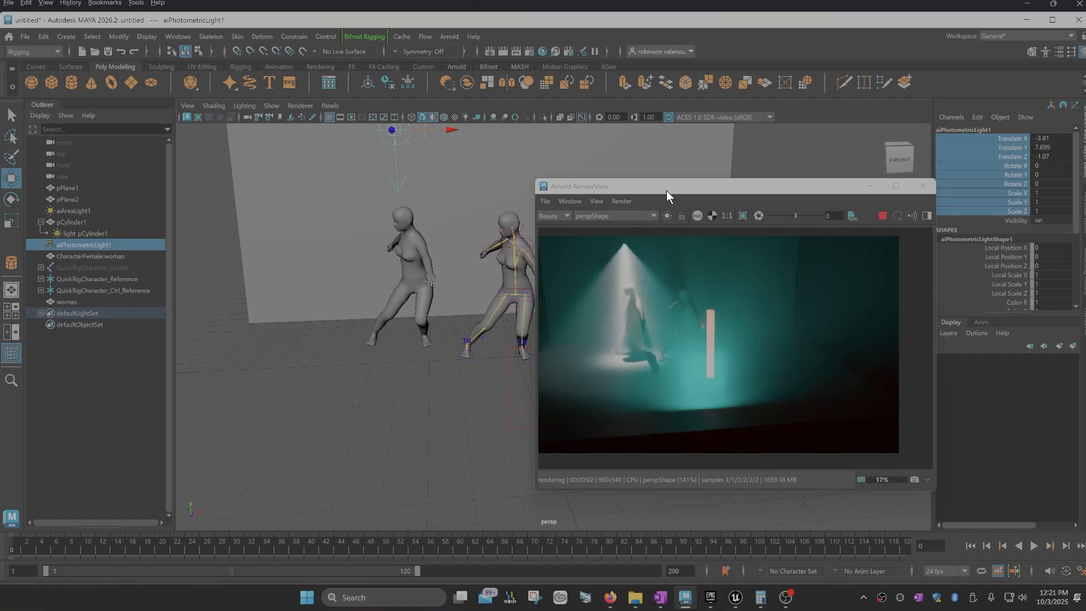
left_click_drag(666, 192, 732, 223)
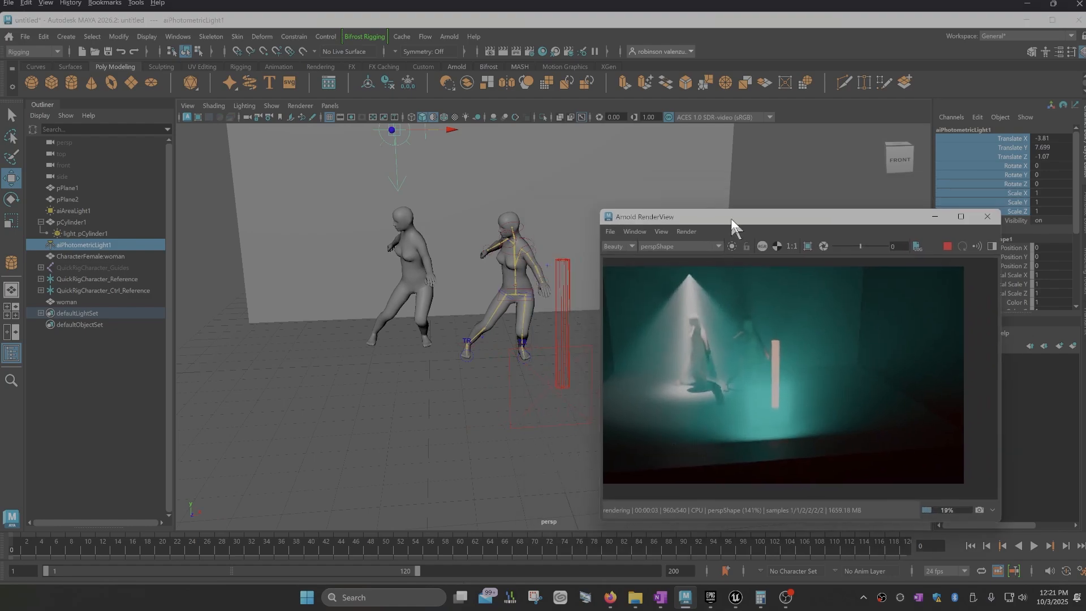
left_click(562, 274)
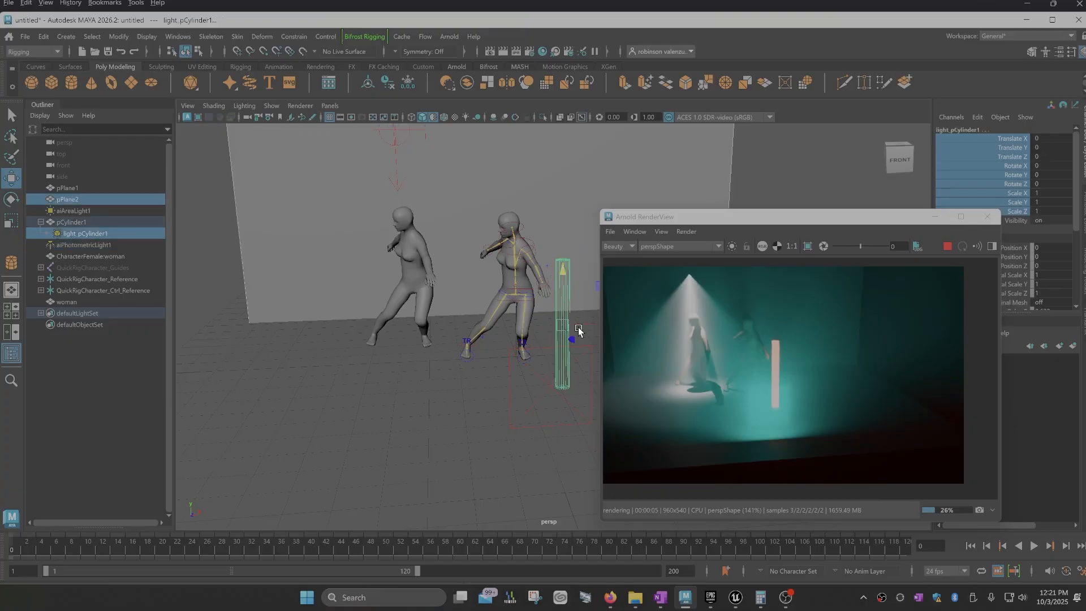
left_click_drag(557, 308, 550, 332, "alt")
left_click_drag(839, 220, 864, 221)
left_click_drag(609, 314, 661, 304)
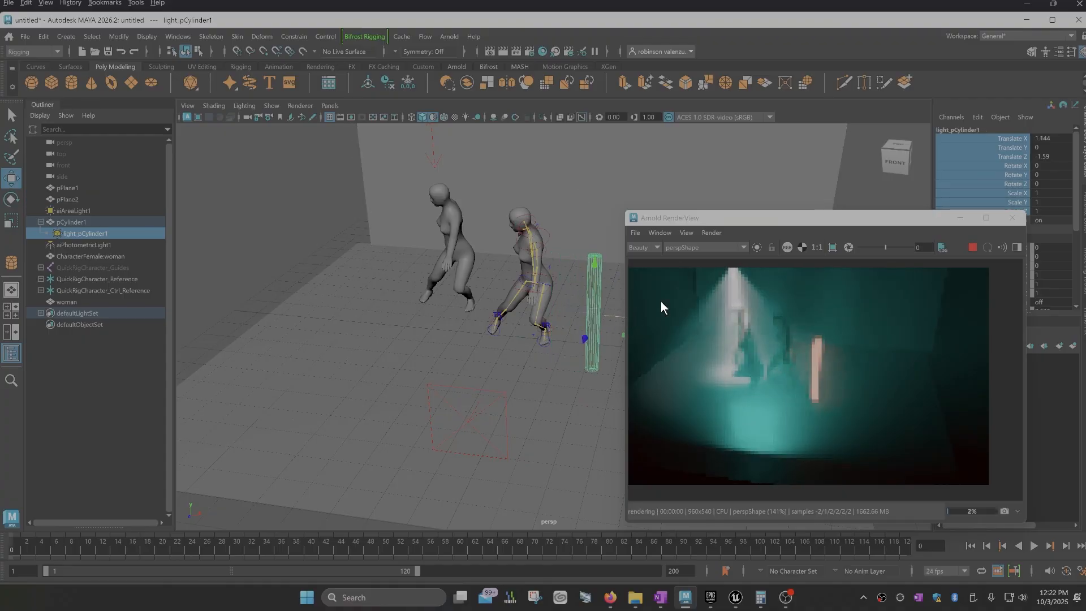
Set the cylinder mesh light's exposure to 6, raise it to 7.317, and check both figures in the render.
left_click_drag(770, 220, 240, 222)
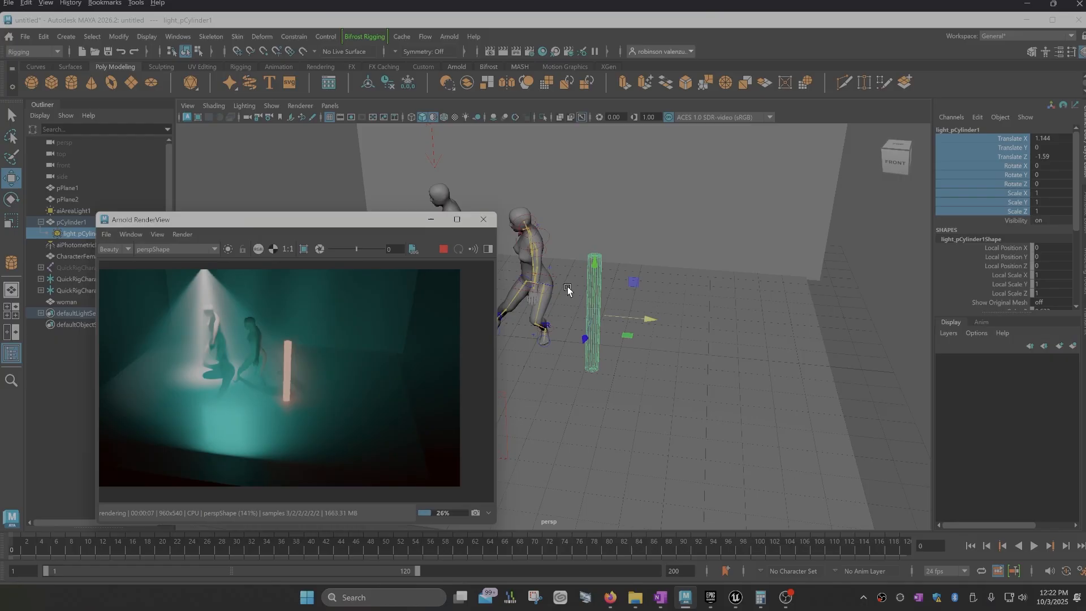
left_click(597, 278)
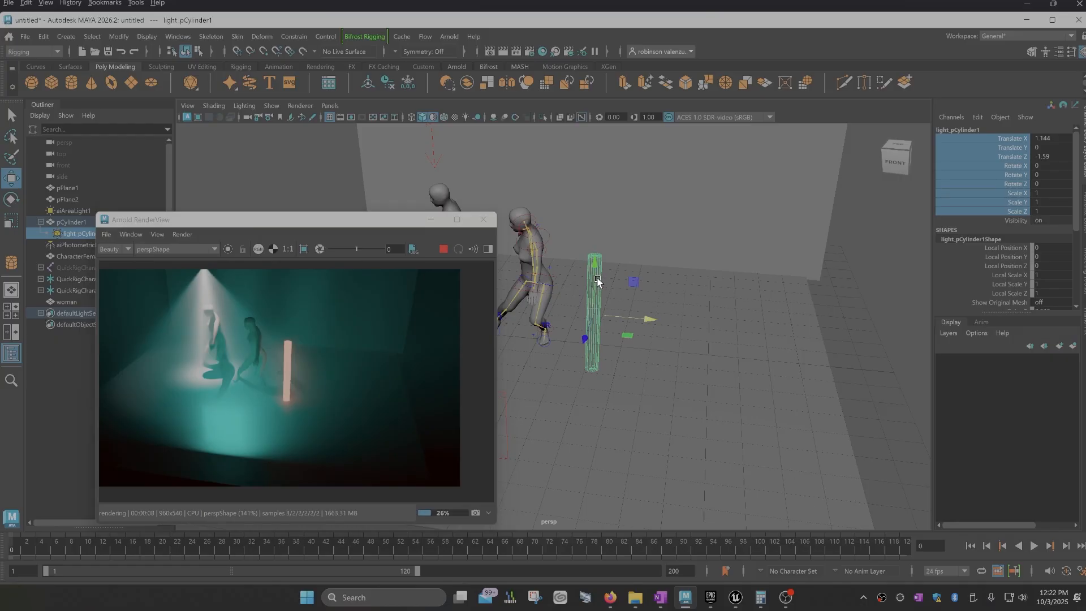
left_click(1070, 53)
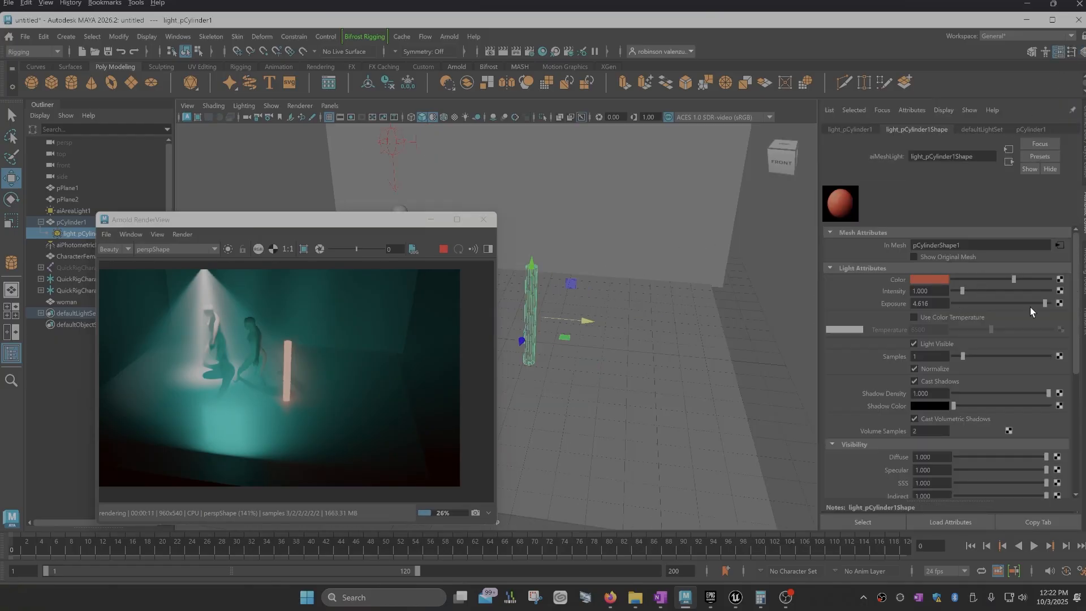
double_click(921, 304)
type("6")
key("Return")
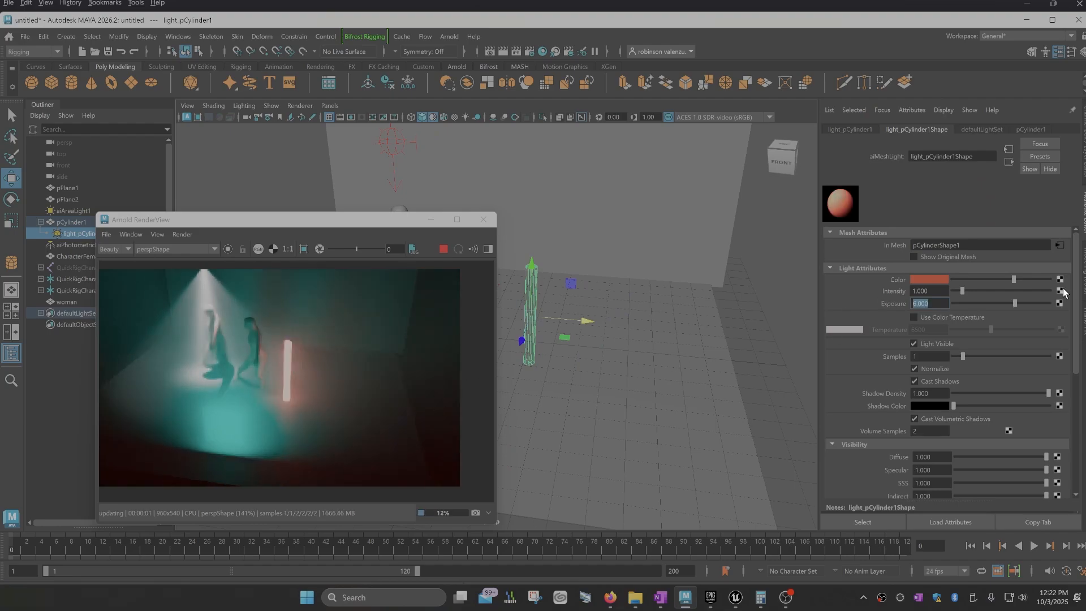
left_click_drag(1015, 304, 1022, 301)
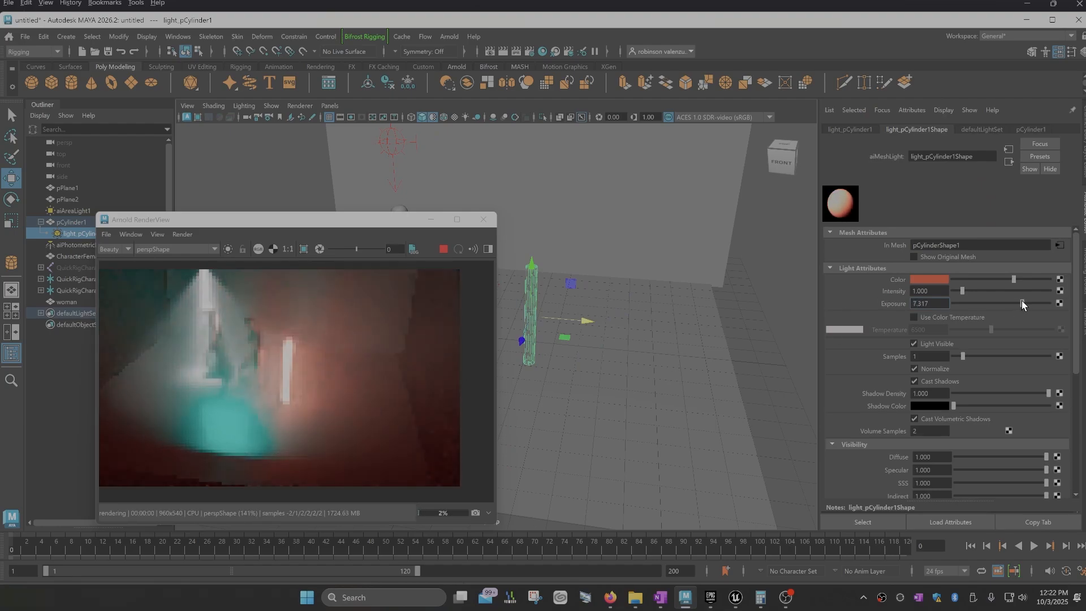
left_click_drag(579, 385, 584, 376, "alt")
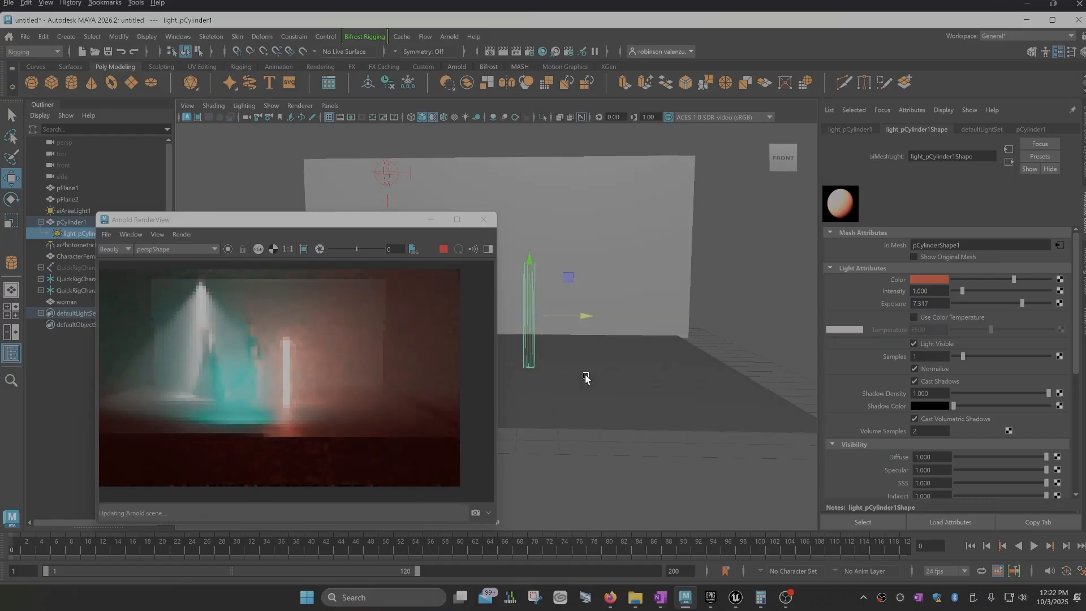
scroll(590, 378, "up", 1)
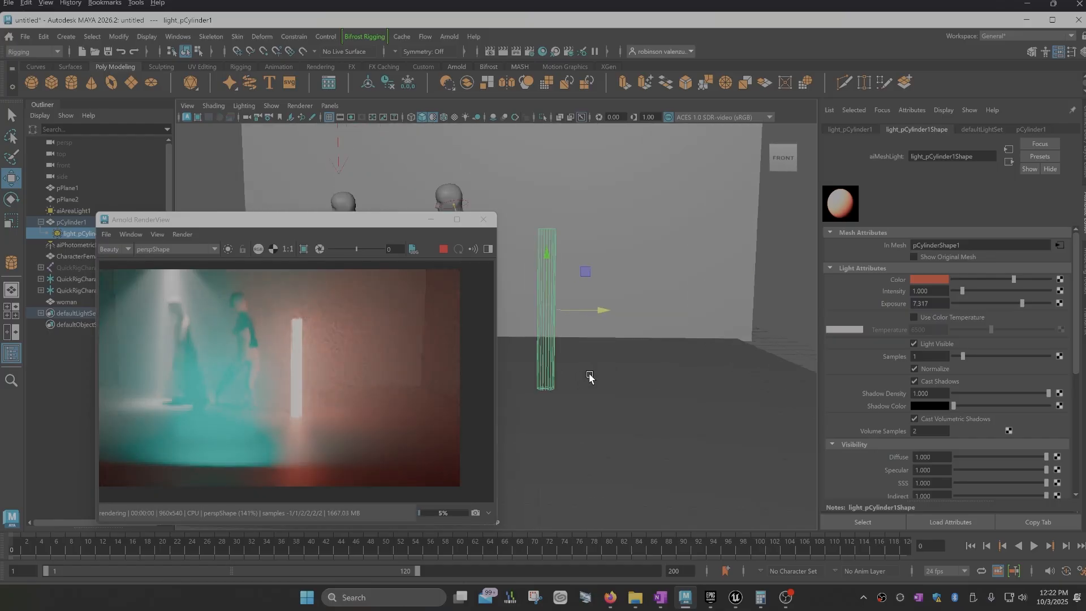